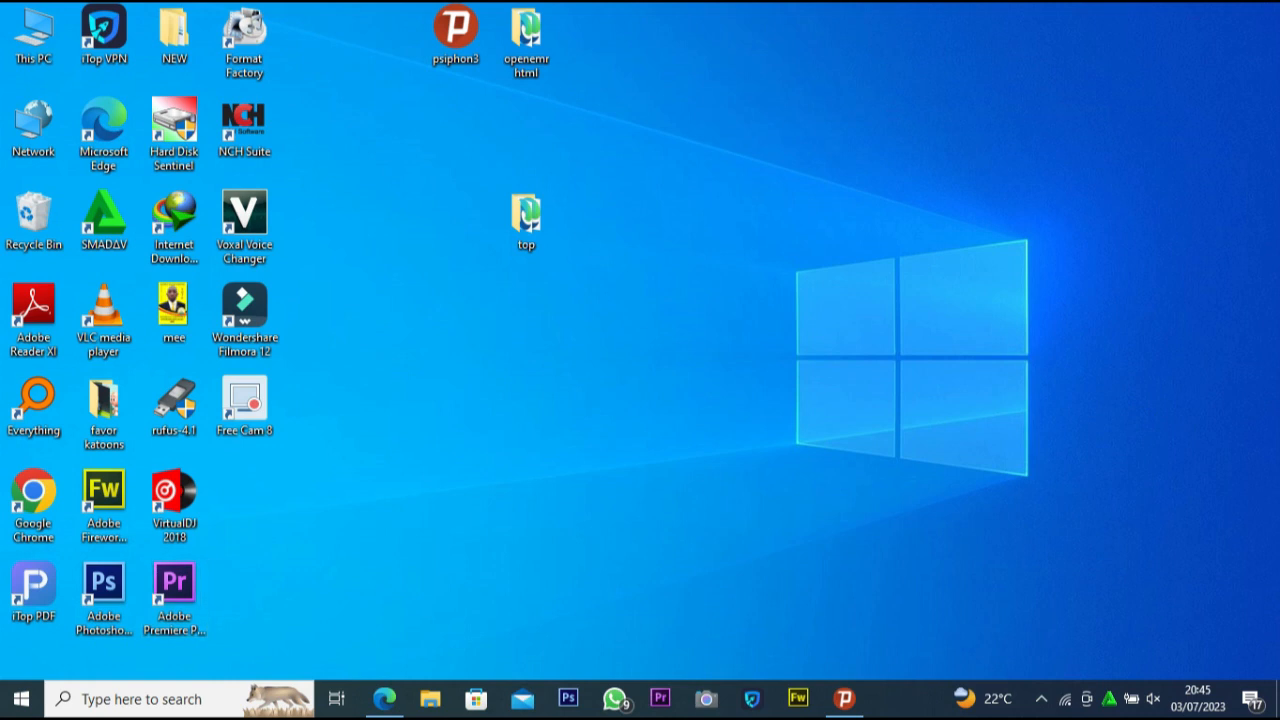
Open Word 2013, create a blank document and maximize its window
left_click(150, 699)
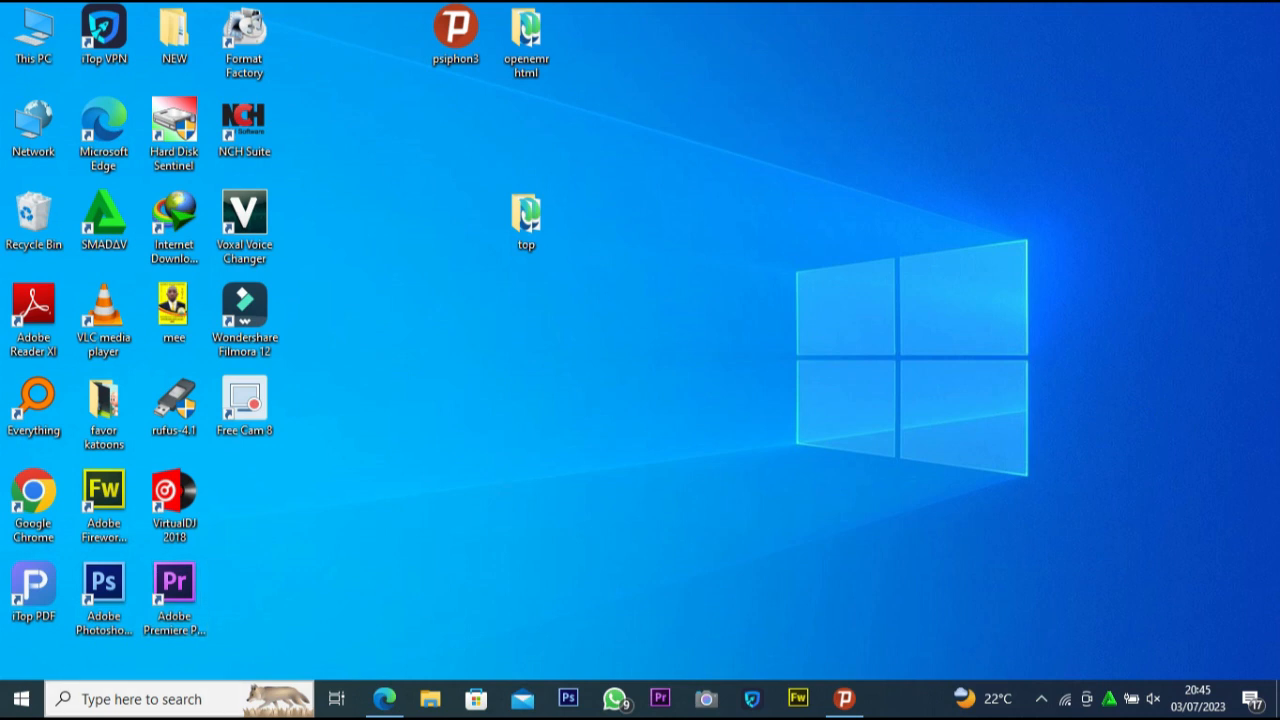
type("word")
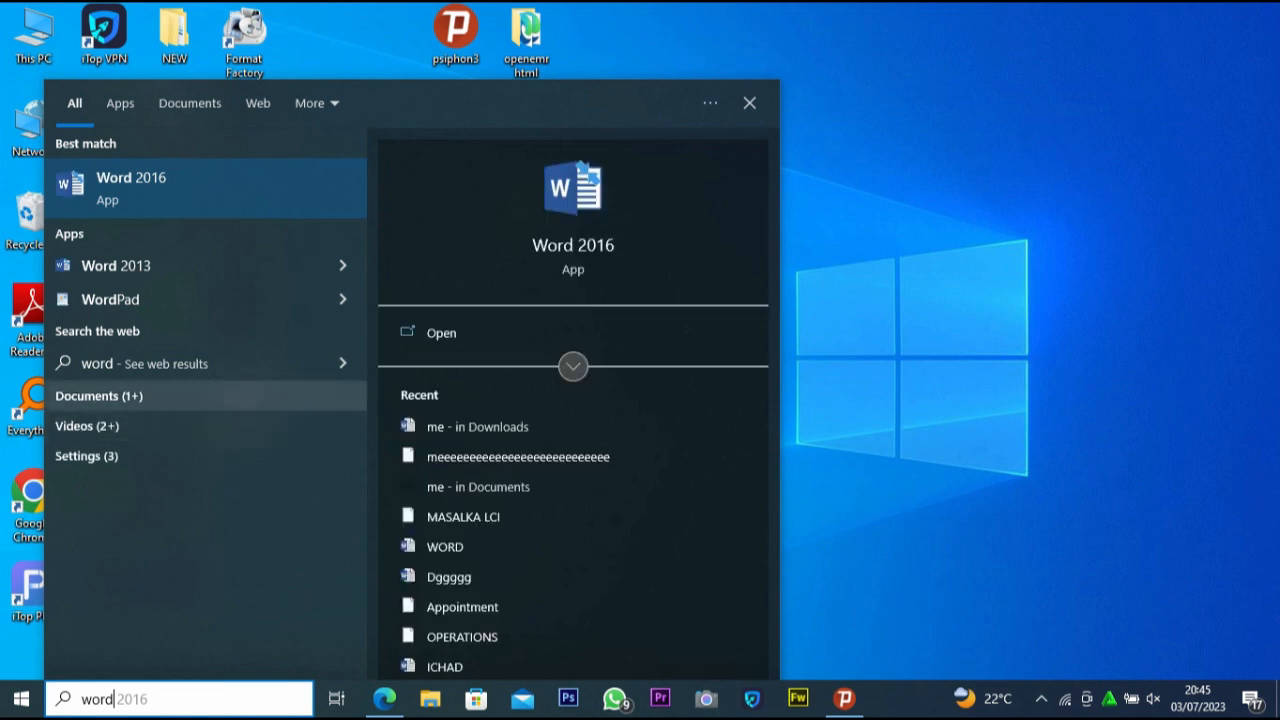
left_click(175, 262)
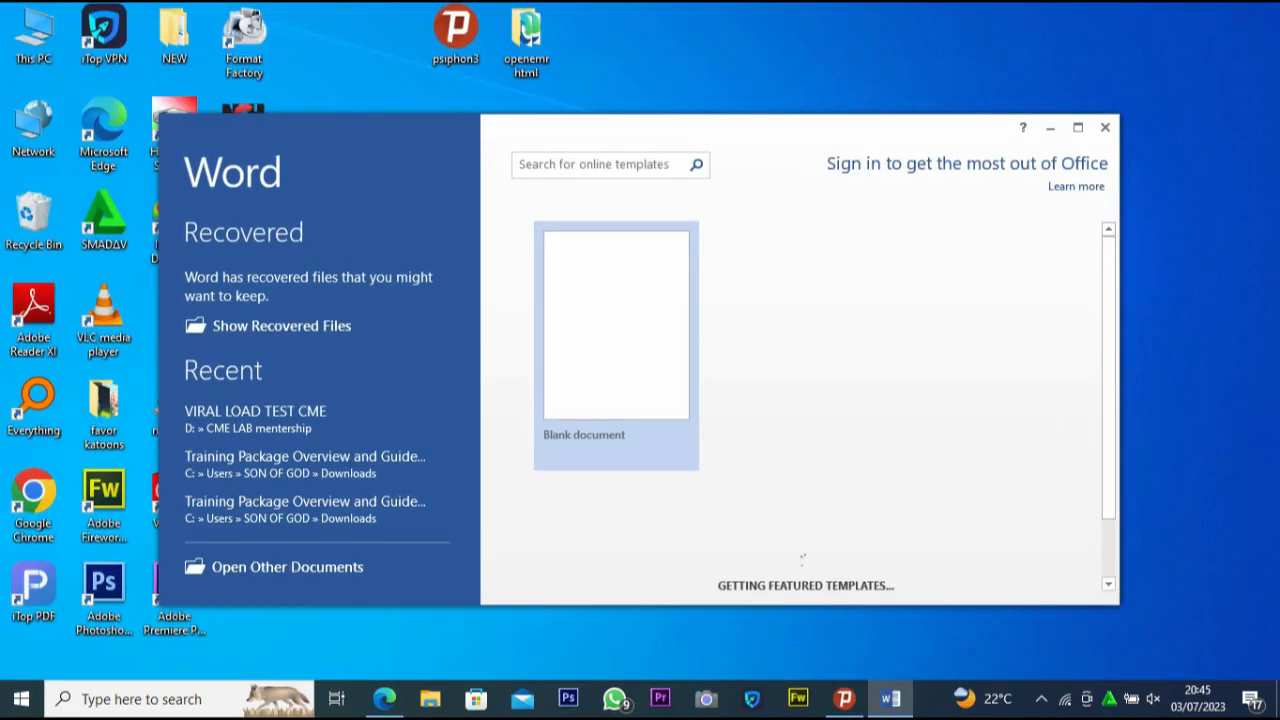
left_click(616, 388)
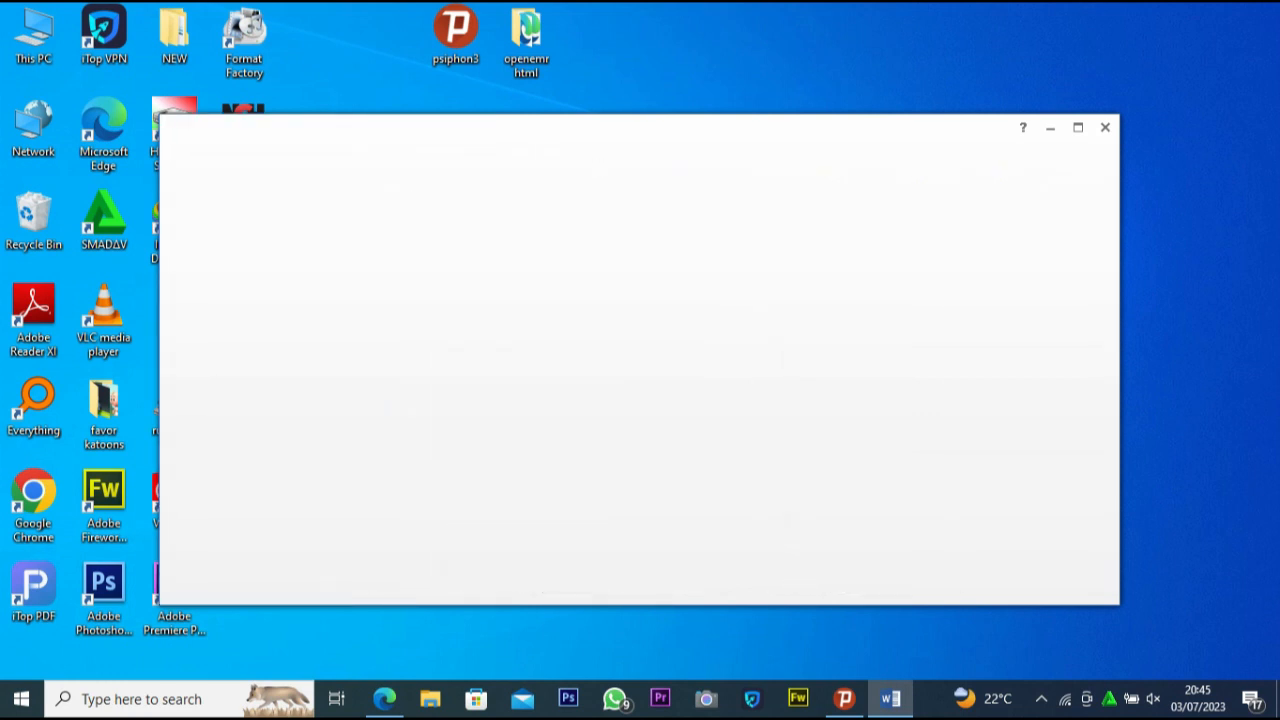
left_click(1078, 127)
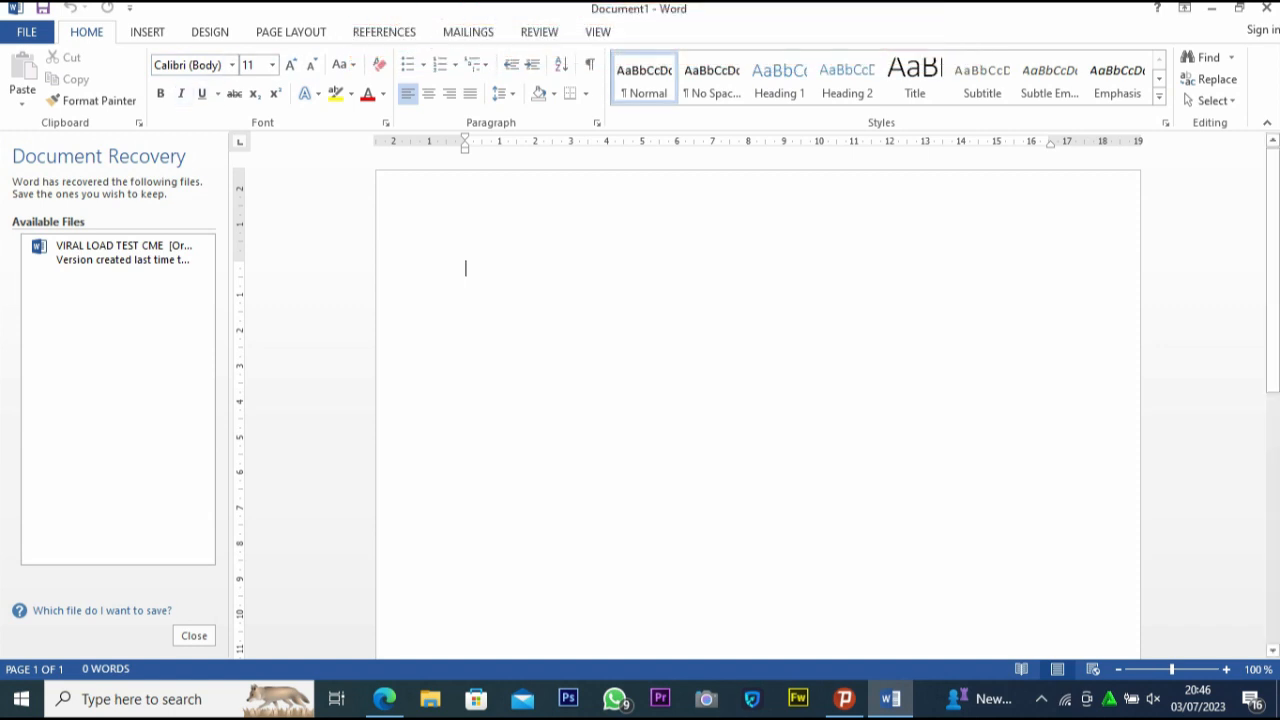
Fill the blank document with an unbroken two-line string of random lowercase letters, starting with "hjhfdhjdfhjhhhjhxhg" and ending with "dhjfb"
type("hjhfd")
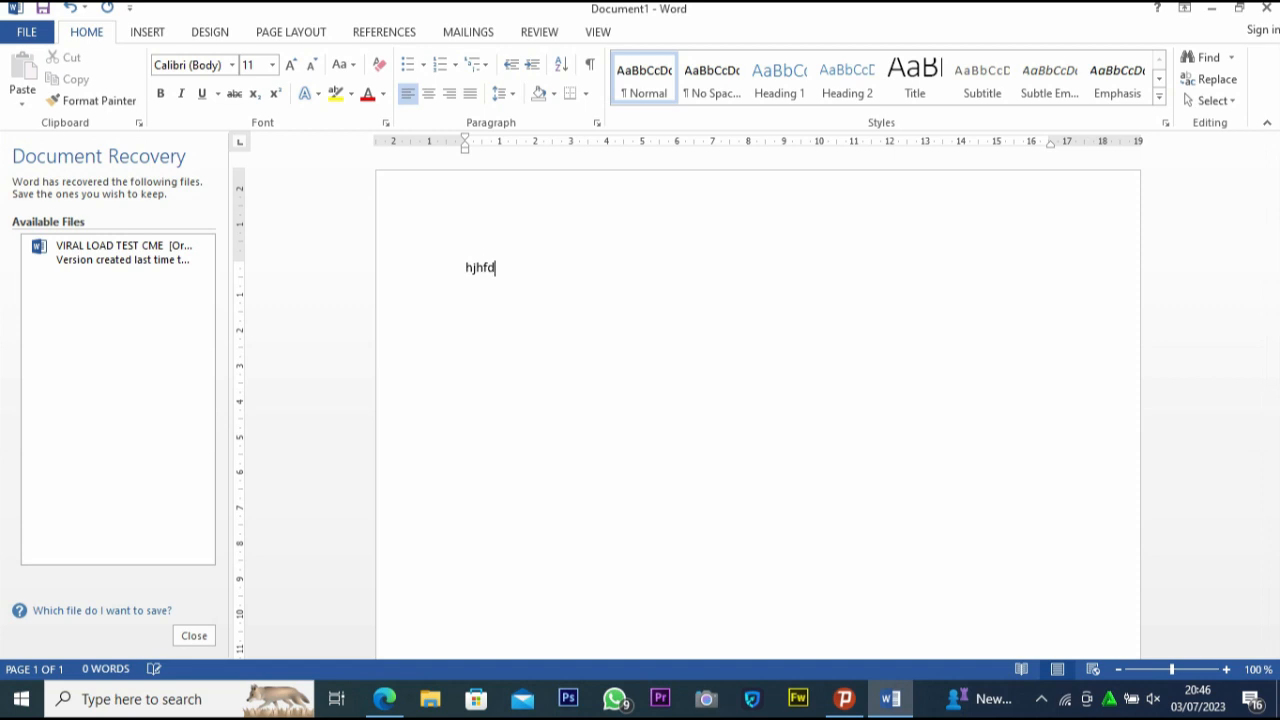
type("hjdfhjhhhjhxhgcdhghgdgh")
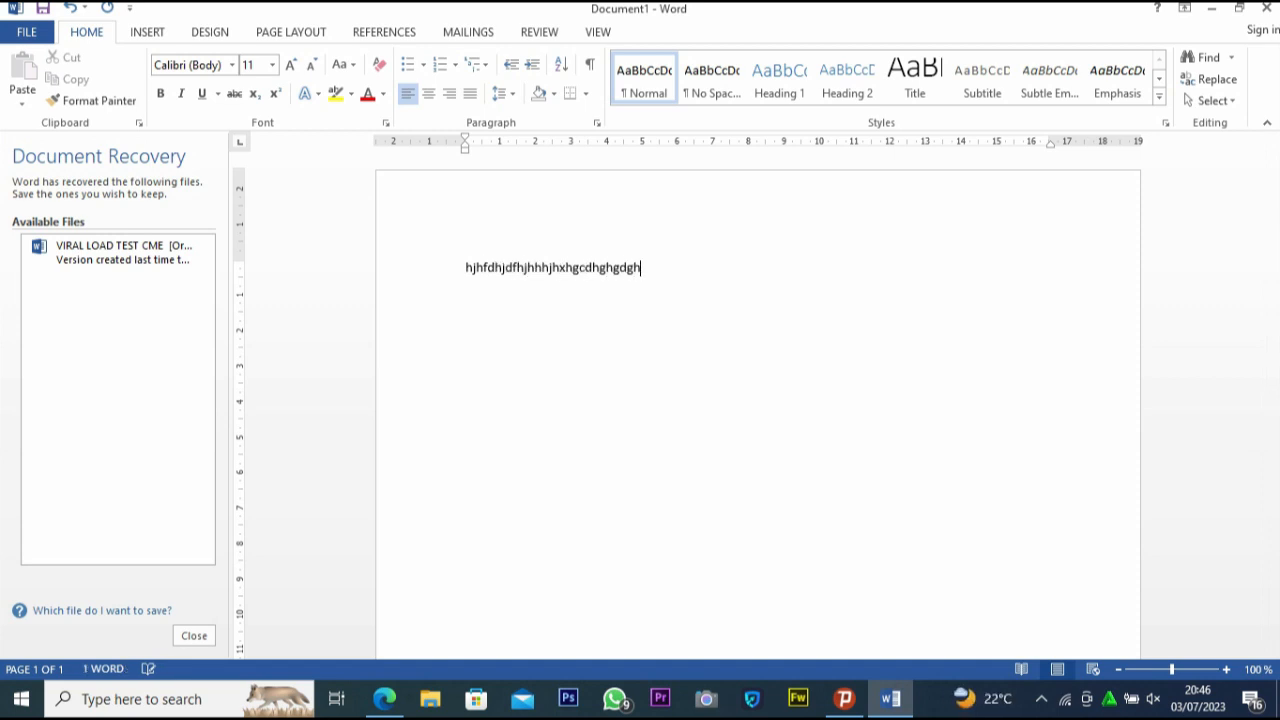
type("hjdshgghdsdsdshjdfvhjdfvhjhjd")
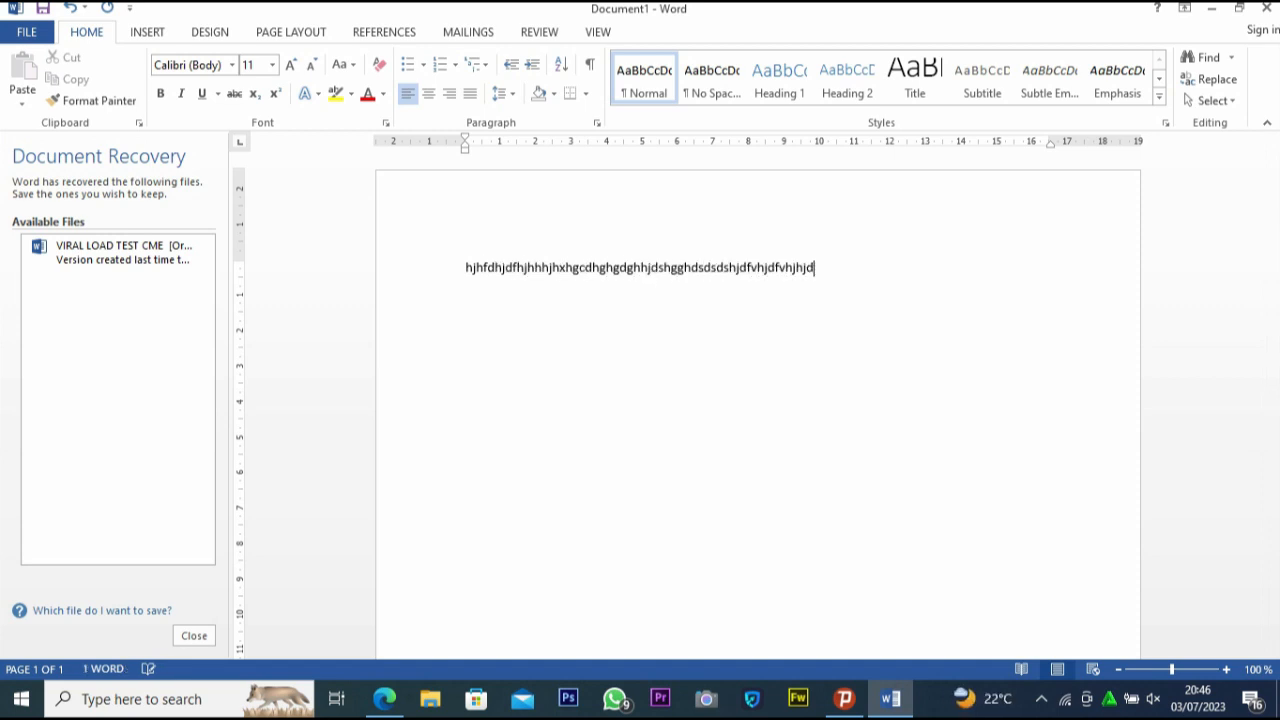
type("ghdghhgddhgdghdgghdghhdchgdfh")
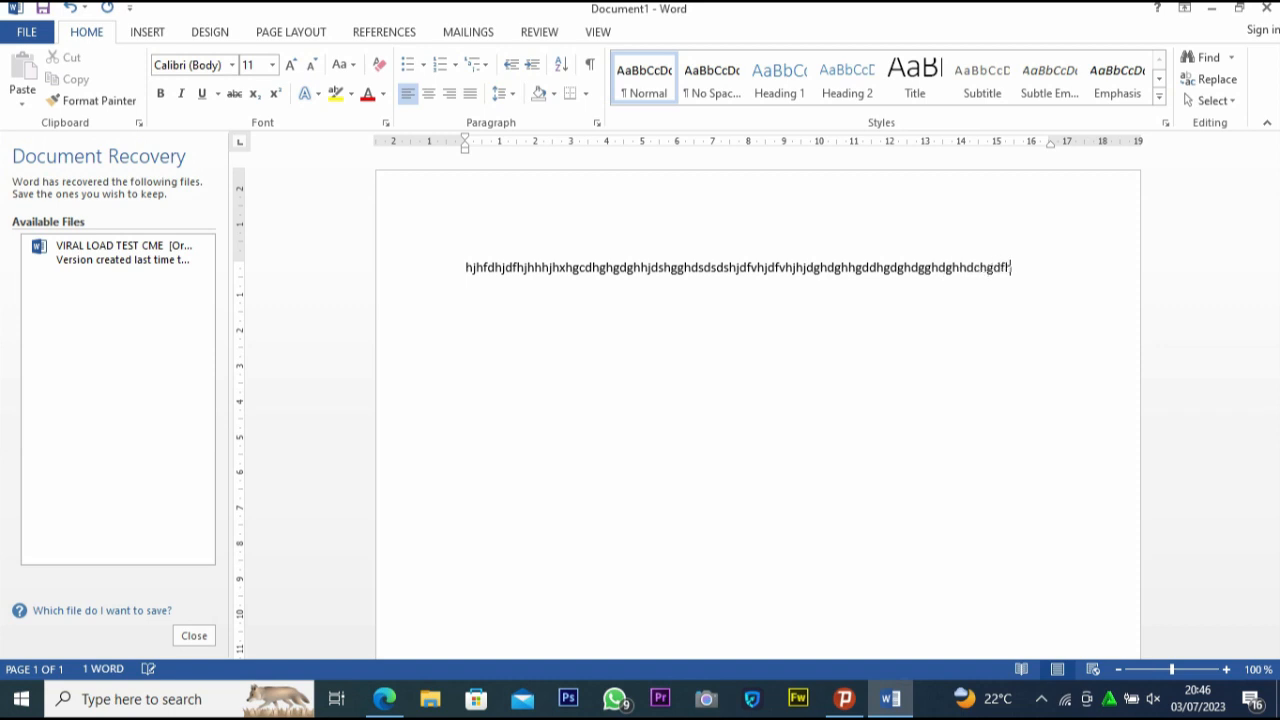
type("gedghfdhgffghcfhfdhjfb")
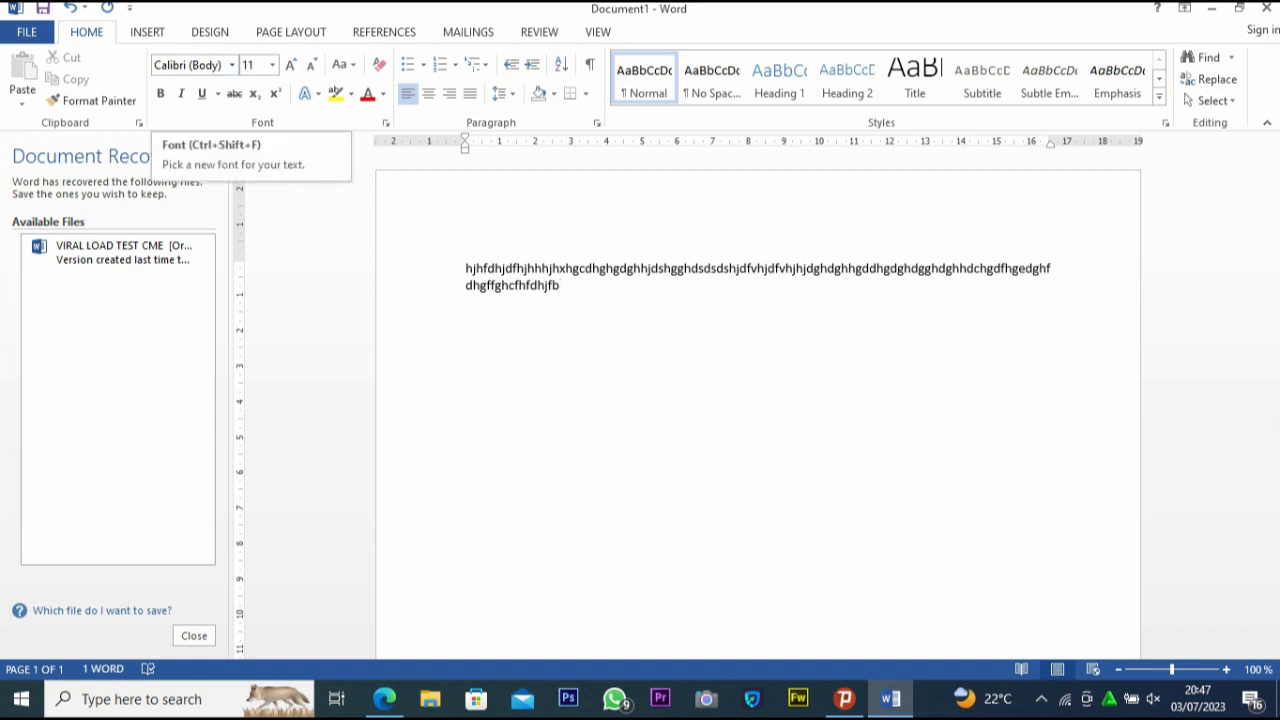
Set the font of all the text to Calibri and accept the grammar suggestion that capitalizes its first letter
key("ctrl+a")
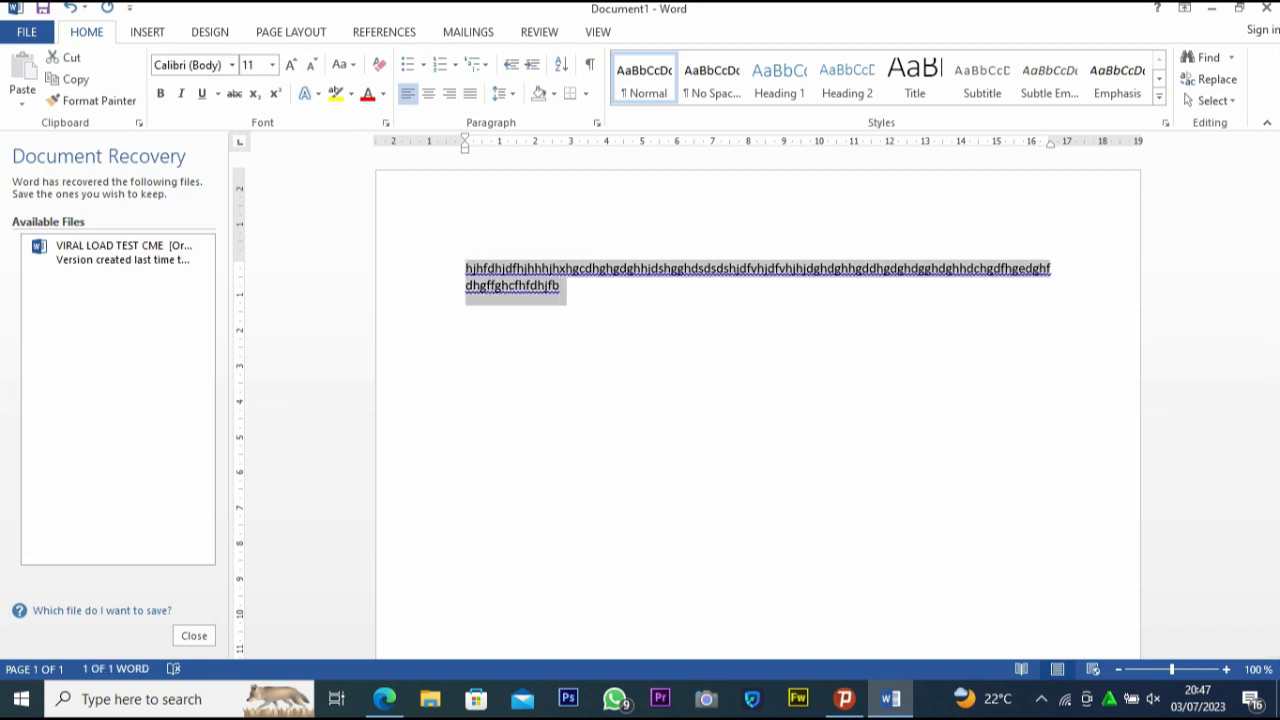
left_click(232, 65)
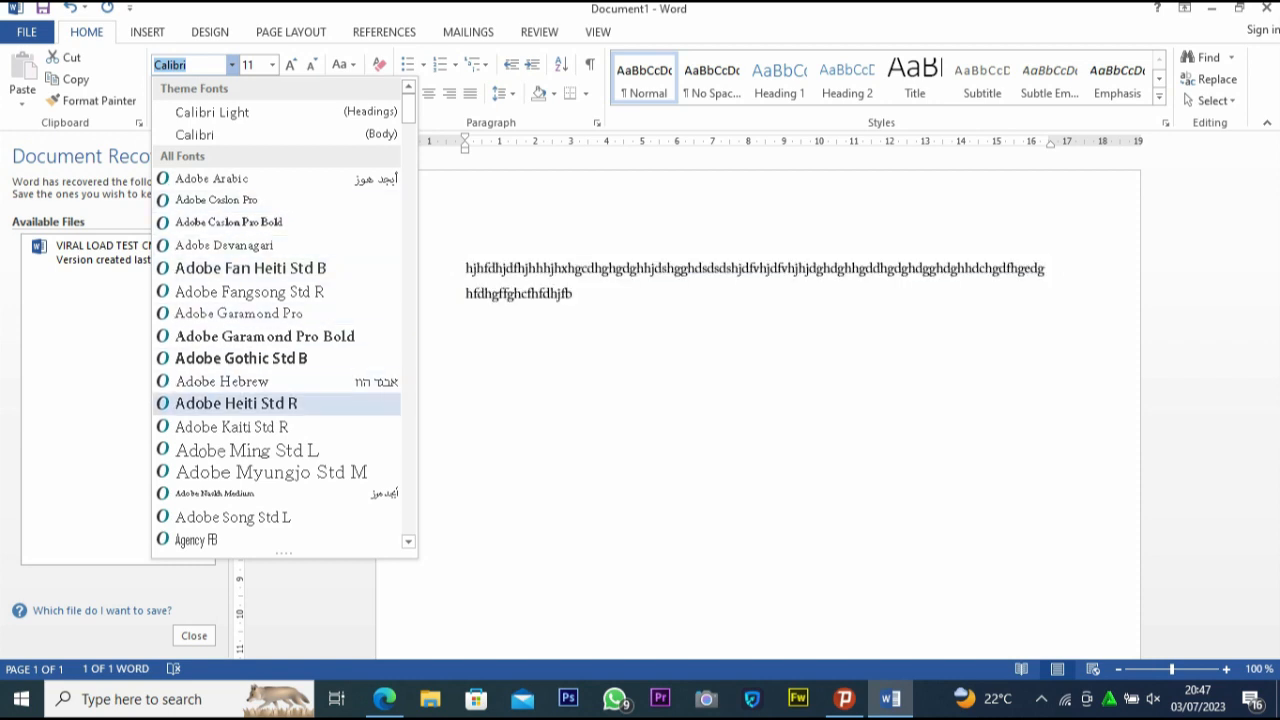
scroll(276, 426, "down", 15)
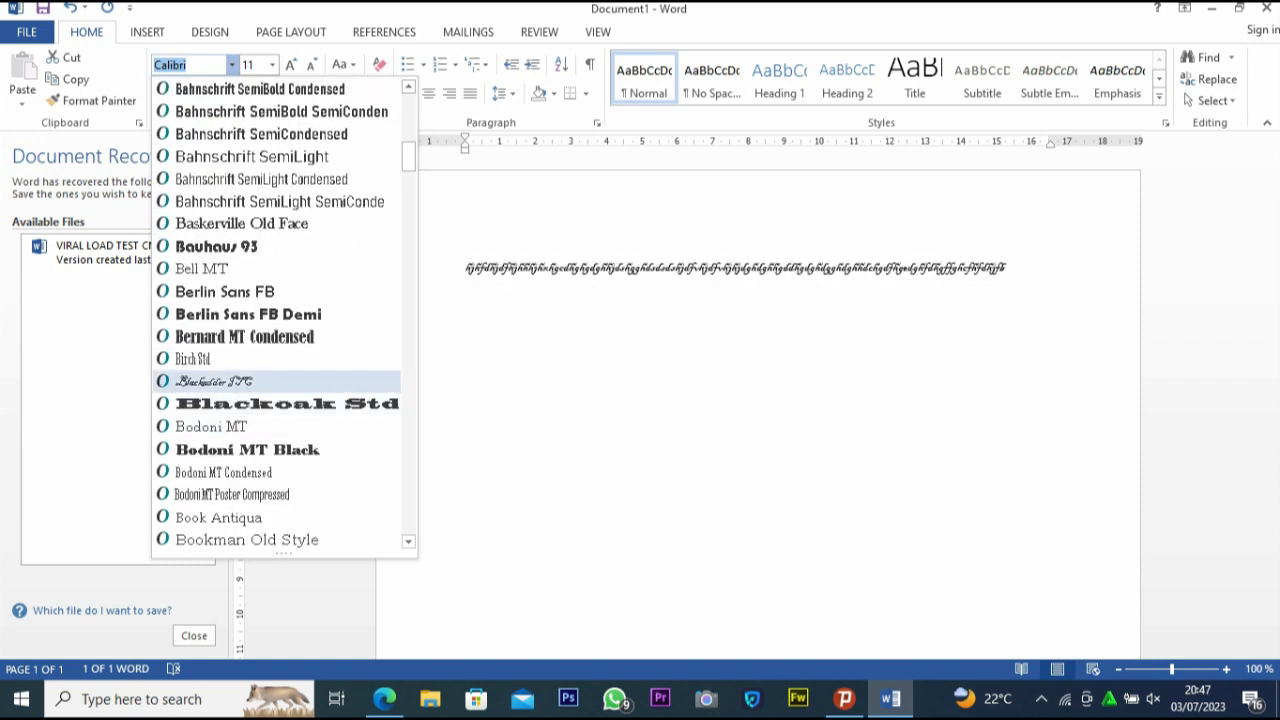
scroll(284, 313, "down", 3)
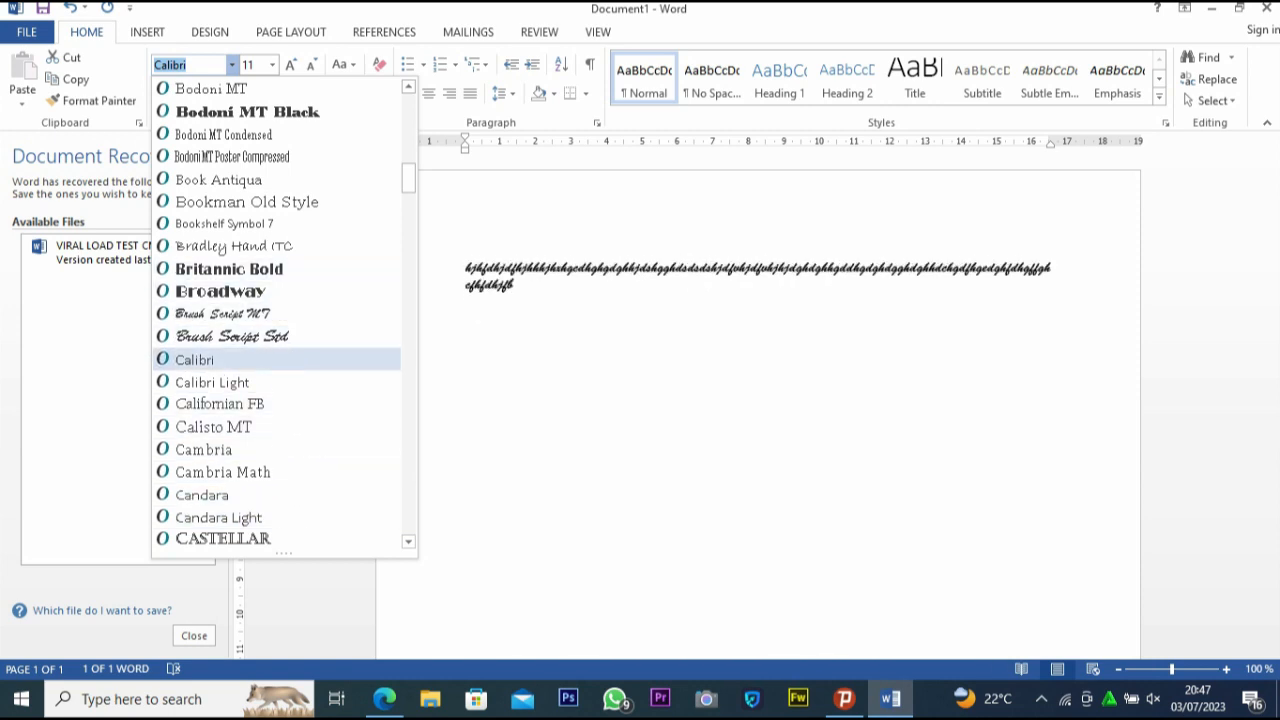
left_click(195, 360)
left_click(562, 287)
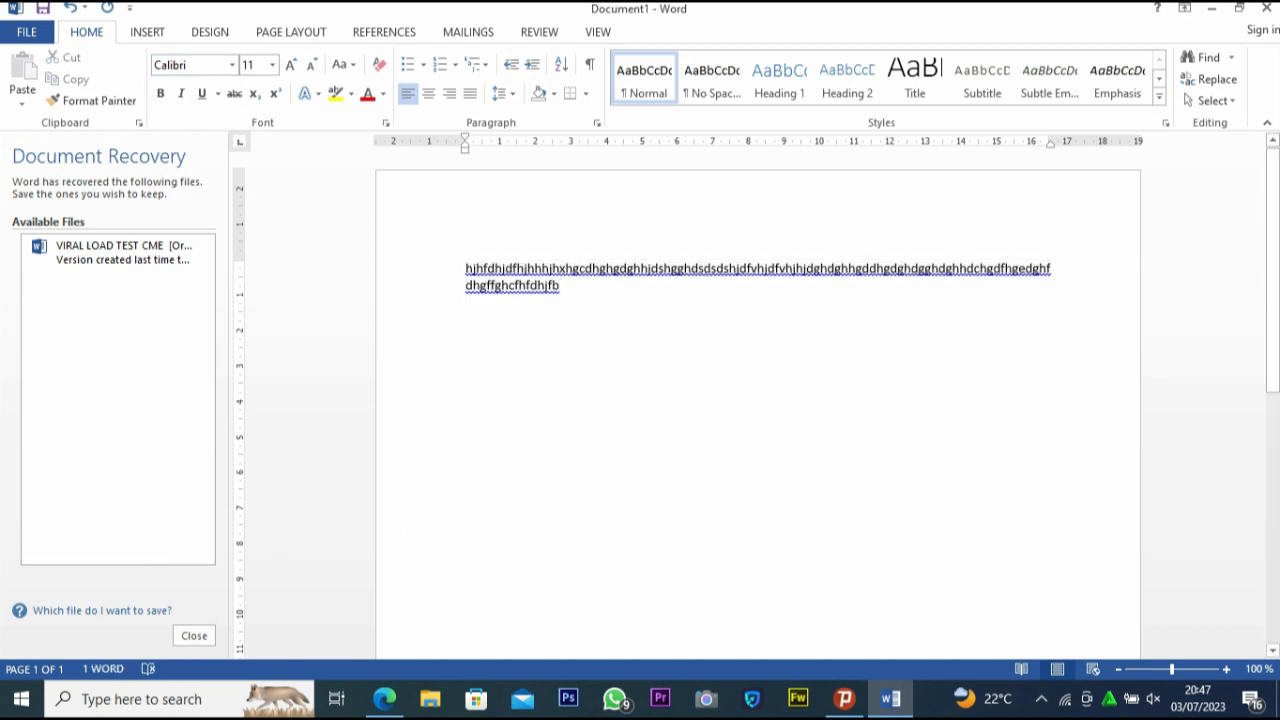
right_click(561, 290)
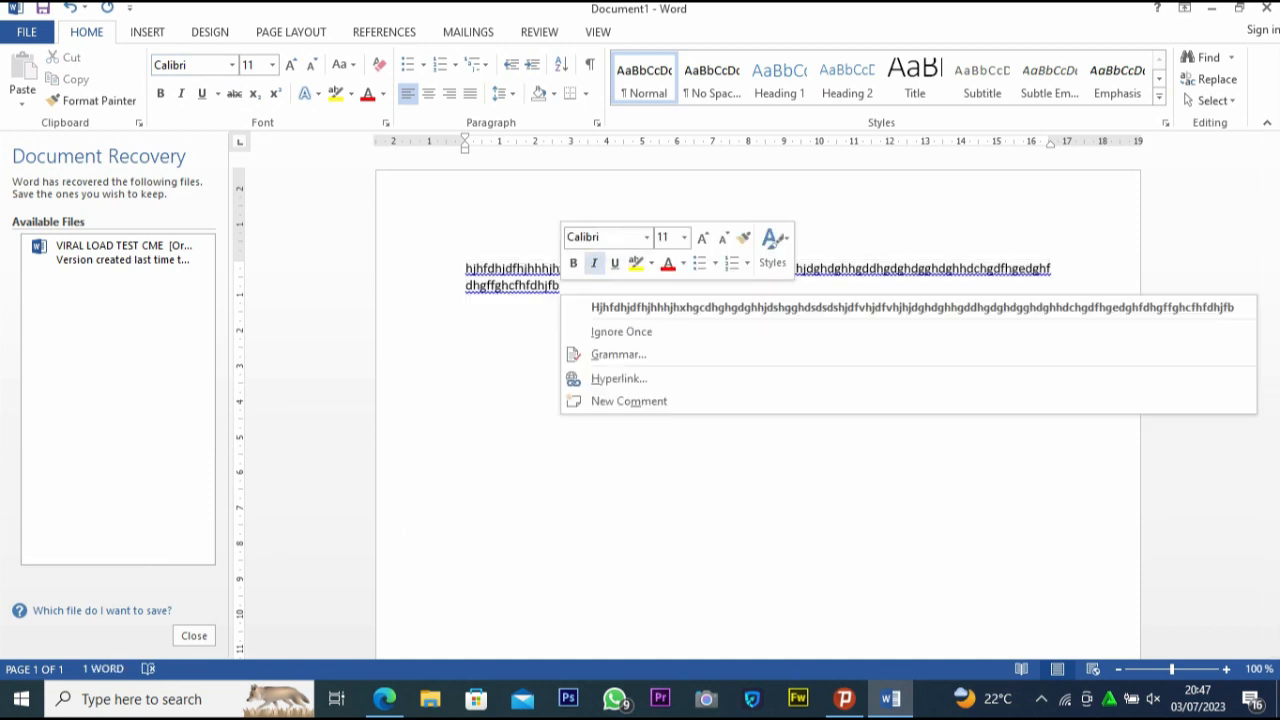
left_click(590, 307)
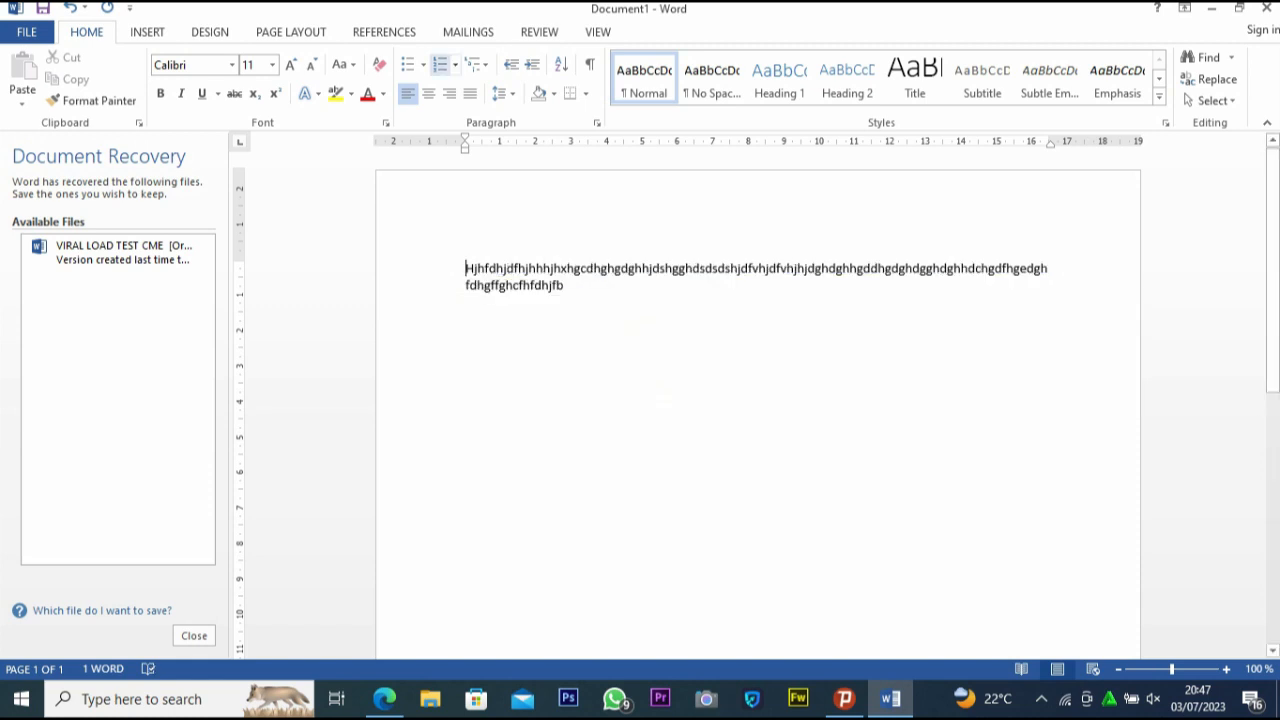
Set the font size of all the text in the document to 48
left_click(272, 65)
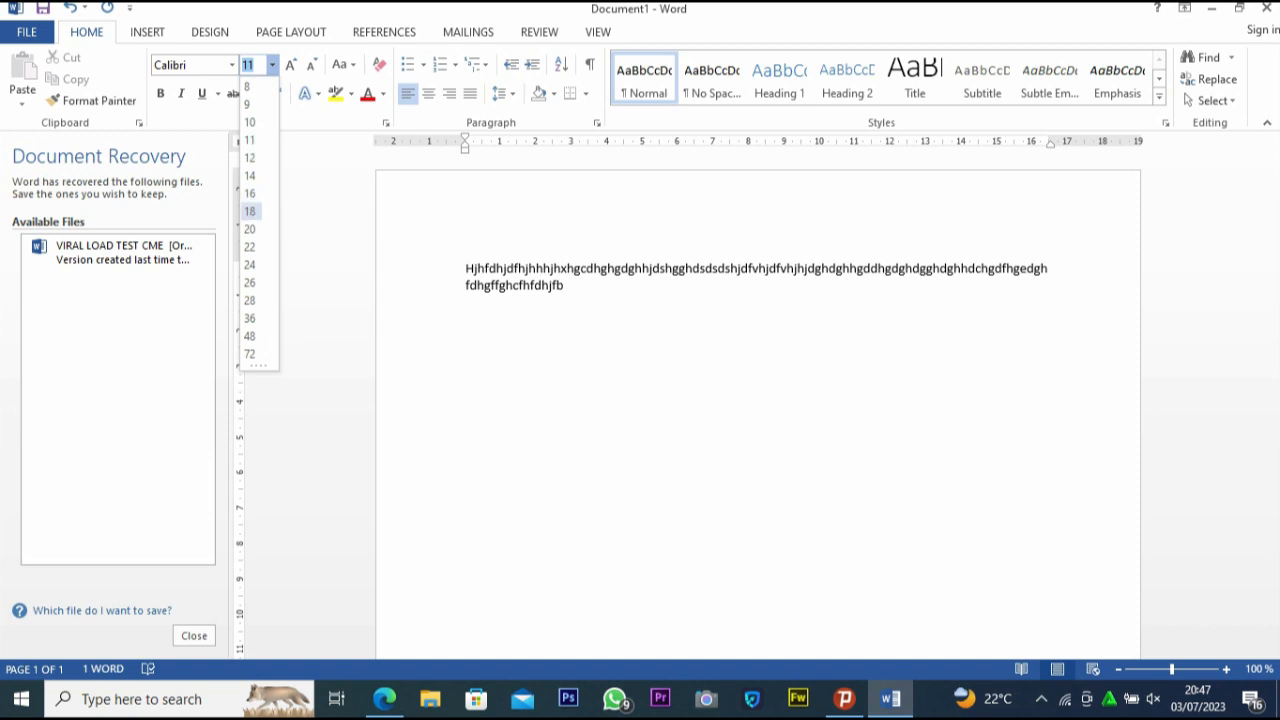
key("Escape")
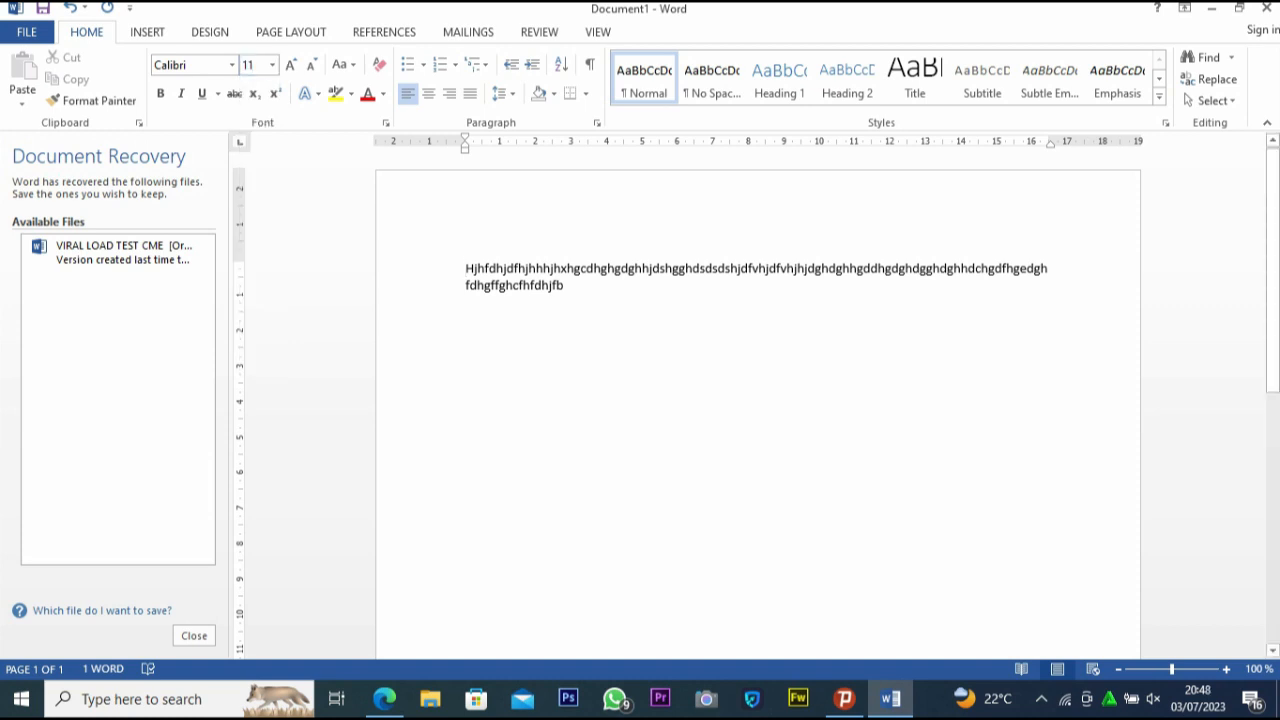
key("ctrl+a")
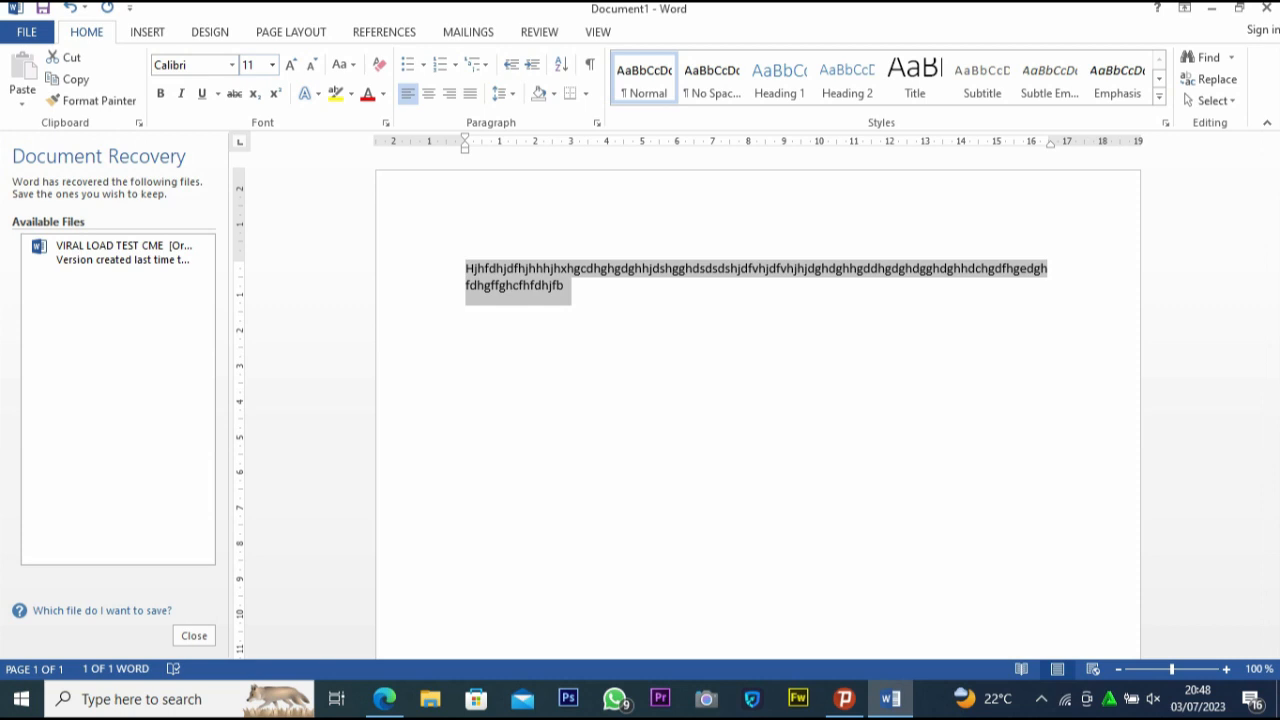
left_click(272, 65)
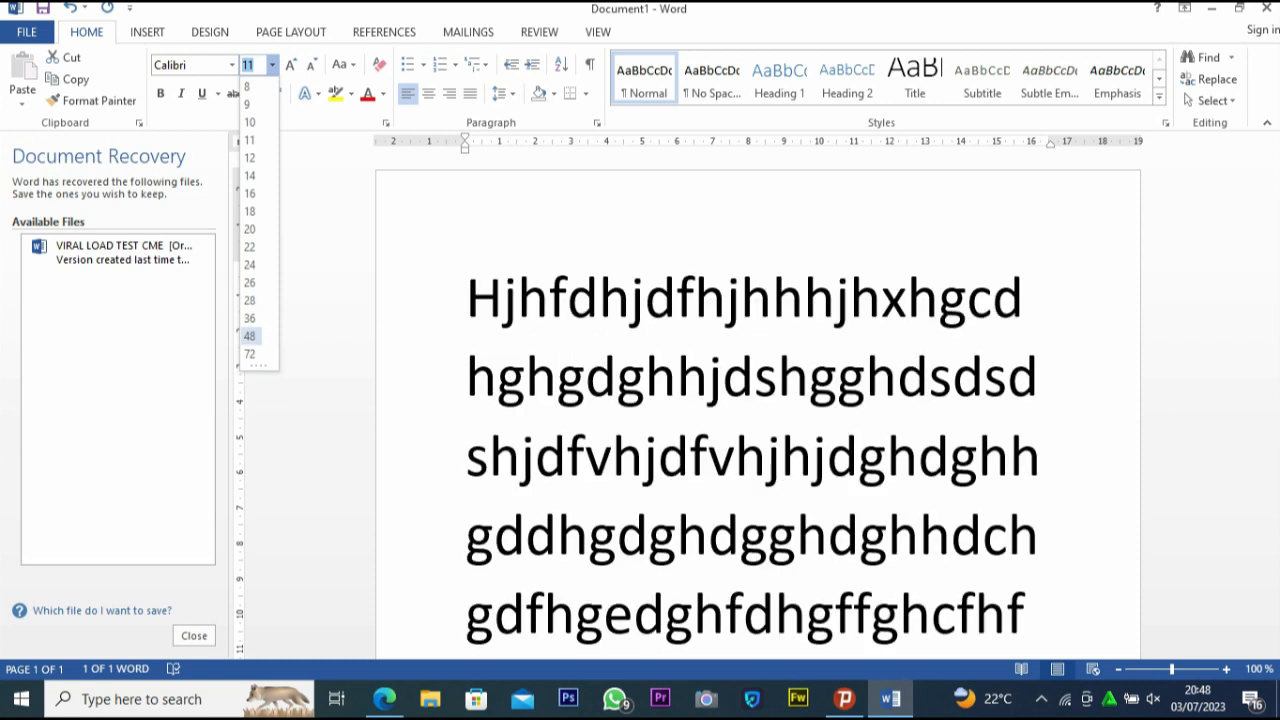
left_click(249, 336)
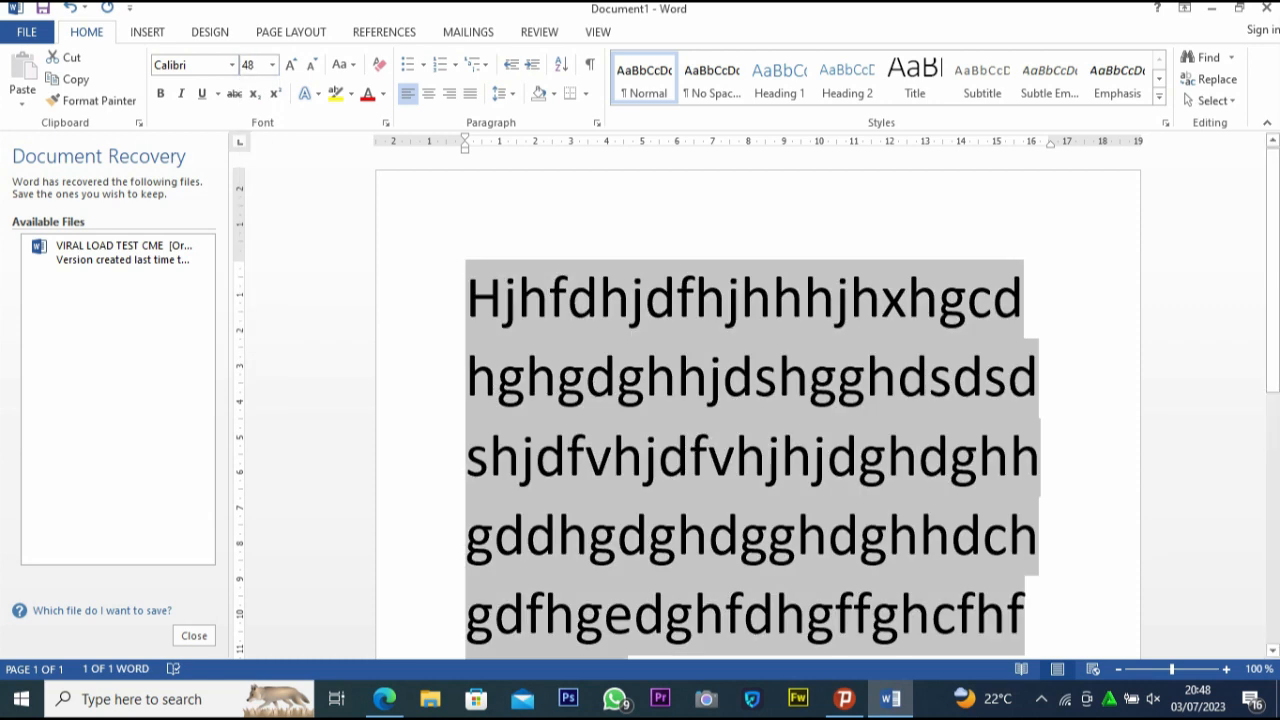
scroll(757, 400, "down", 3)
scroll(757, 400, "up", 3)
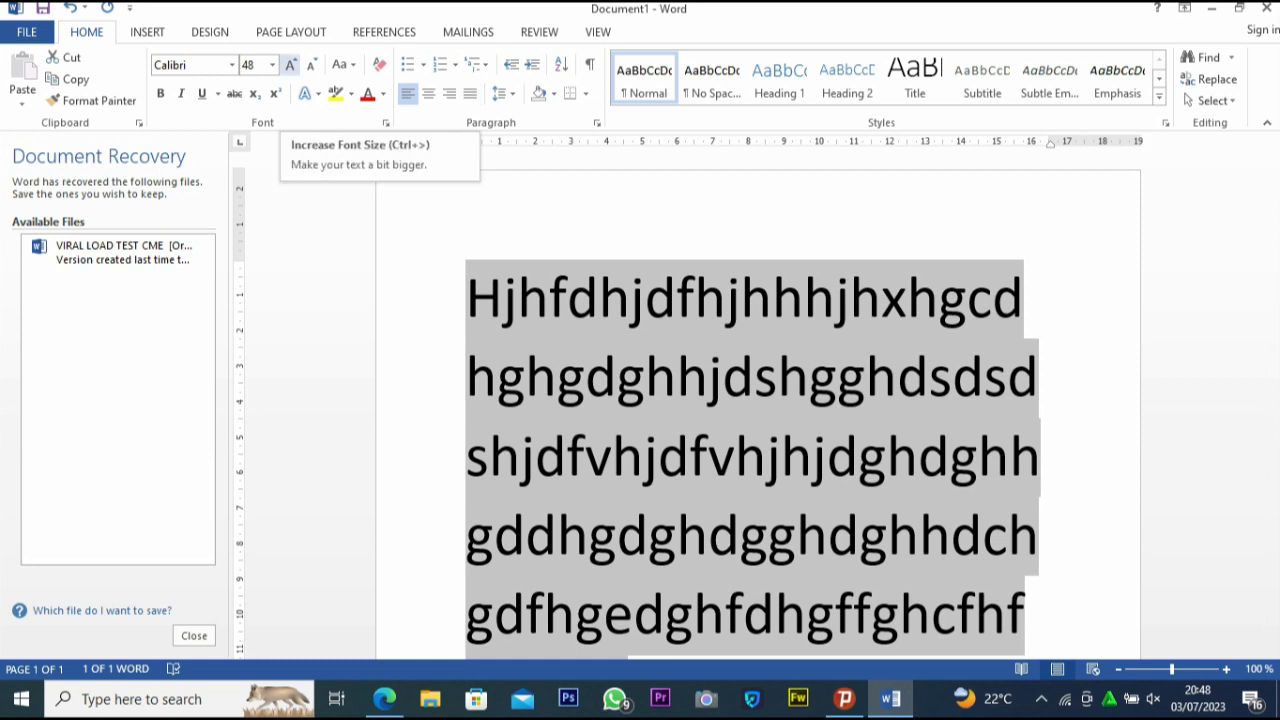
Grow the selected text by one size increment to 72, and shrink it in increments to size 28
left_click(290, 64)
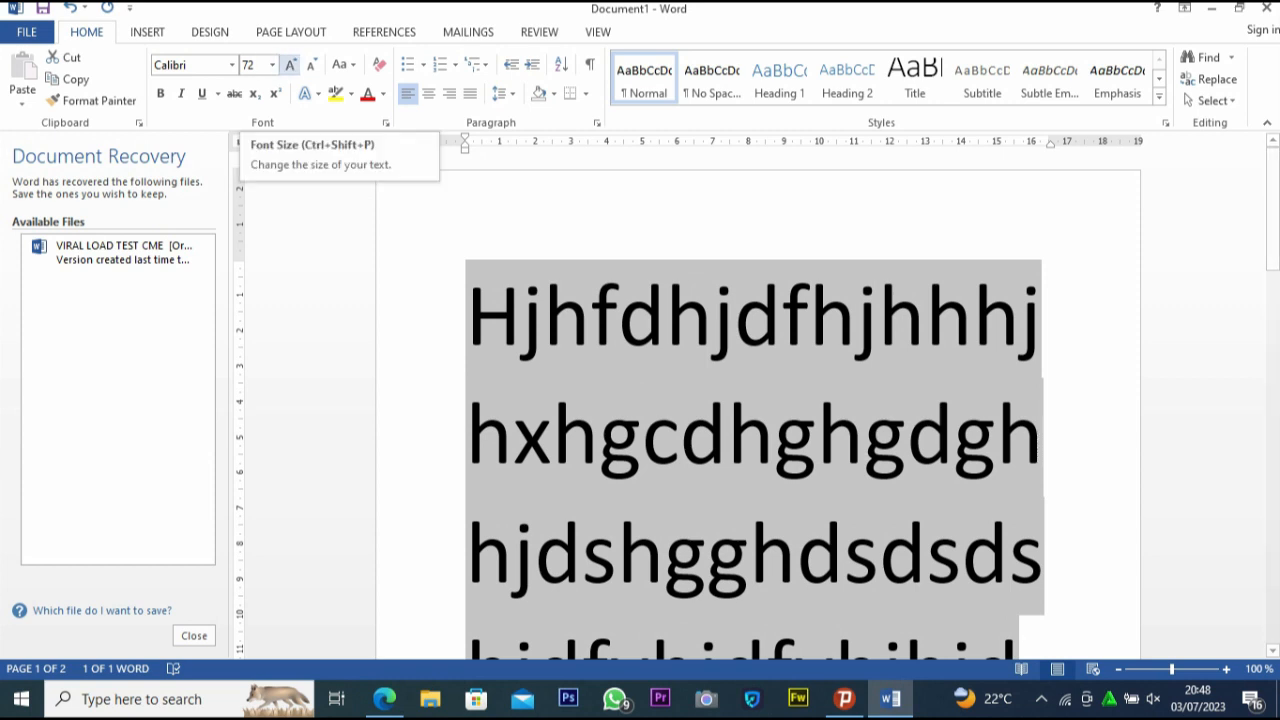
left_click(311, 64)
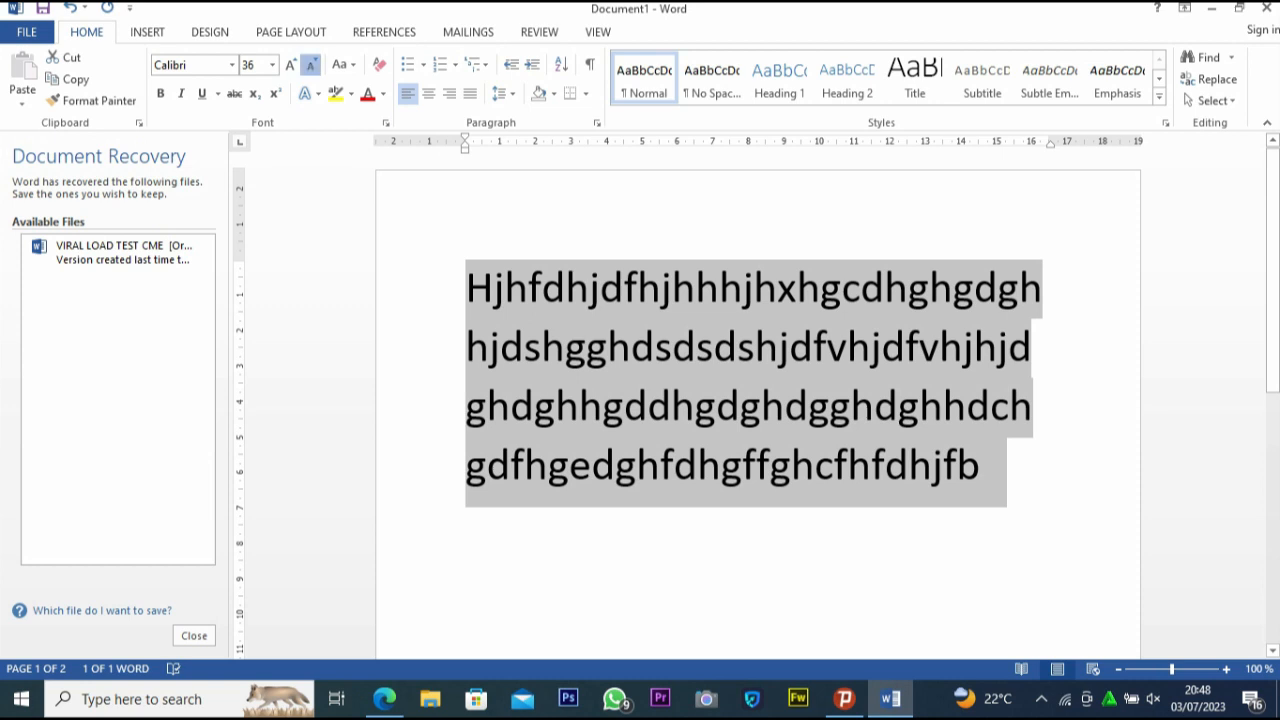
left_click(311, 65)
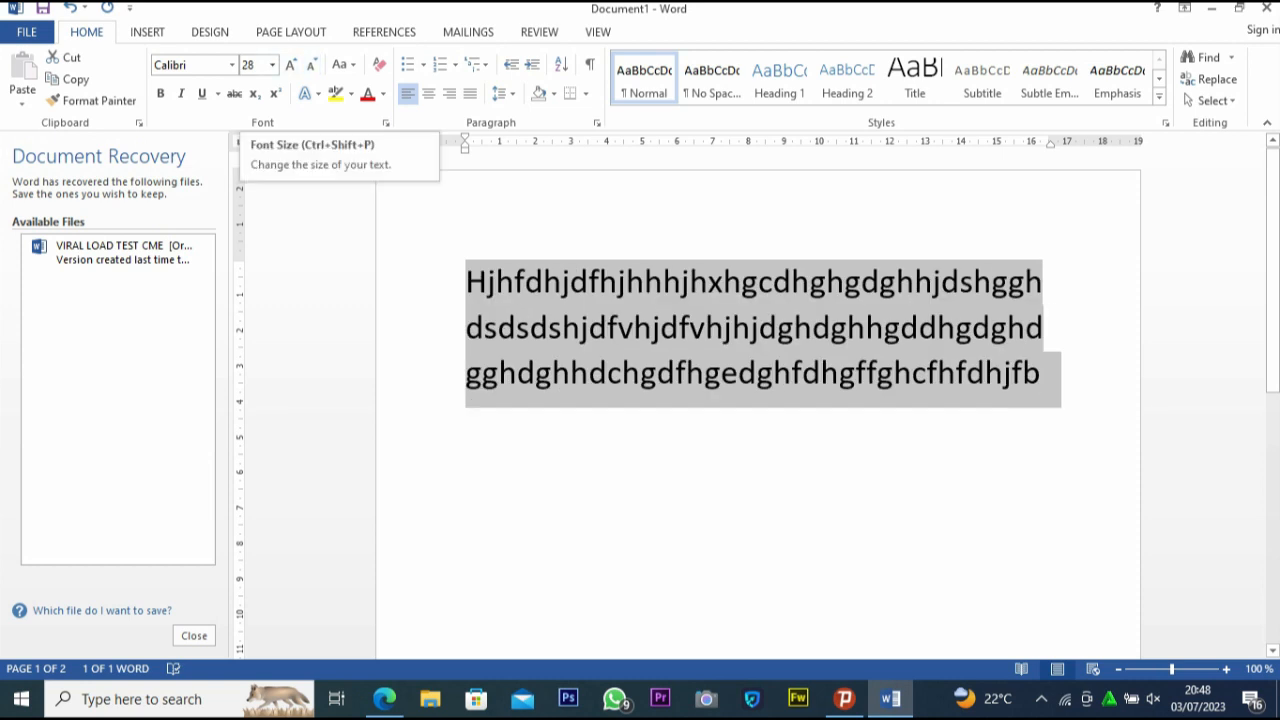
Change the case of the selected text to lowercase, followed by UPPERCASE
left_click(343, 64)
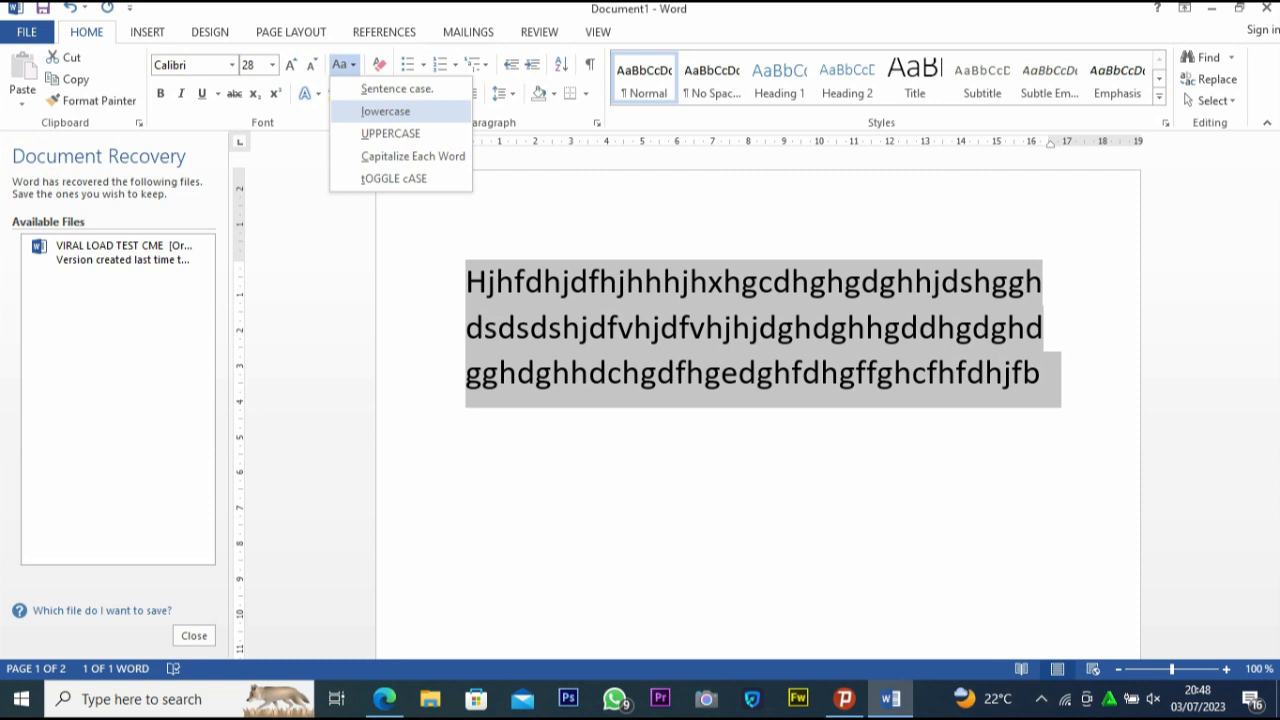
left_click(385, 111)
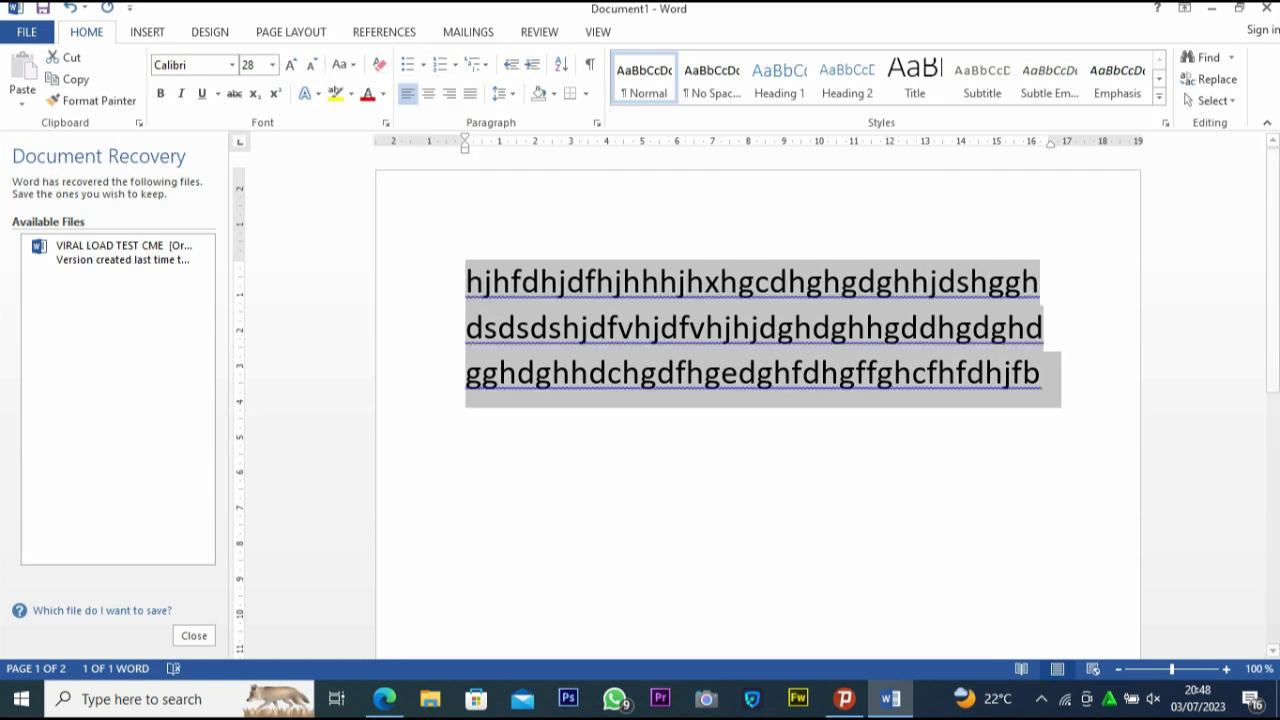
left_click(343, 64)
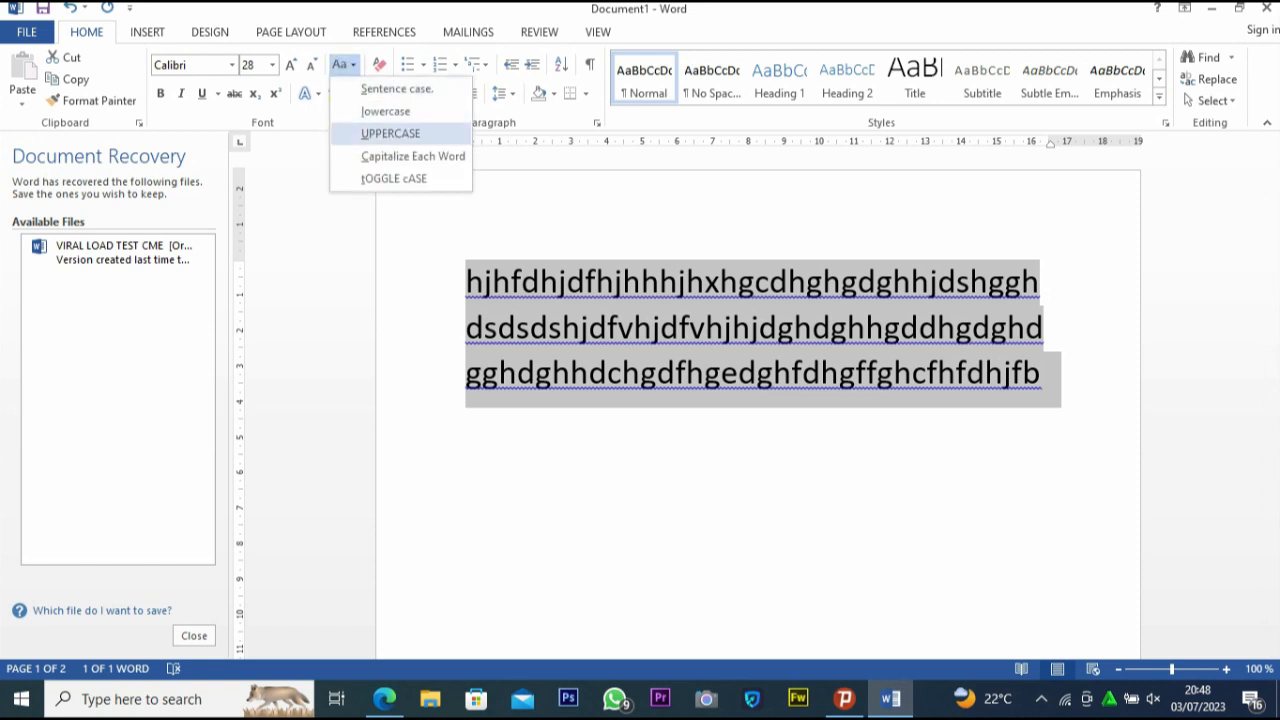
left_click(390, 133)
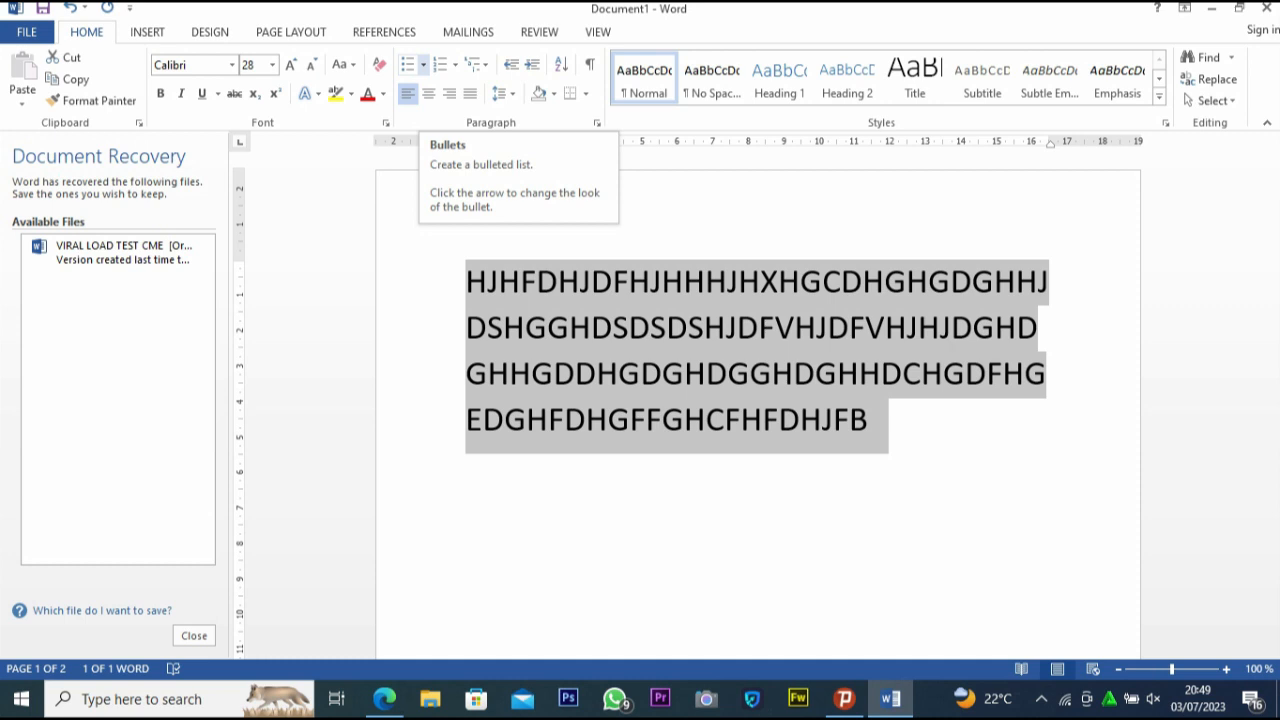
Examine the bullet, numbering and multilevel list styles available for the selected text without applying any
left_click(423, 64)
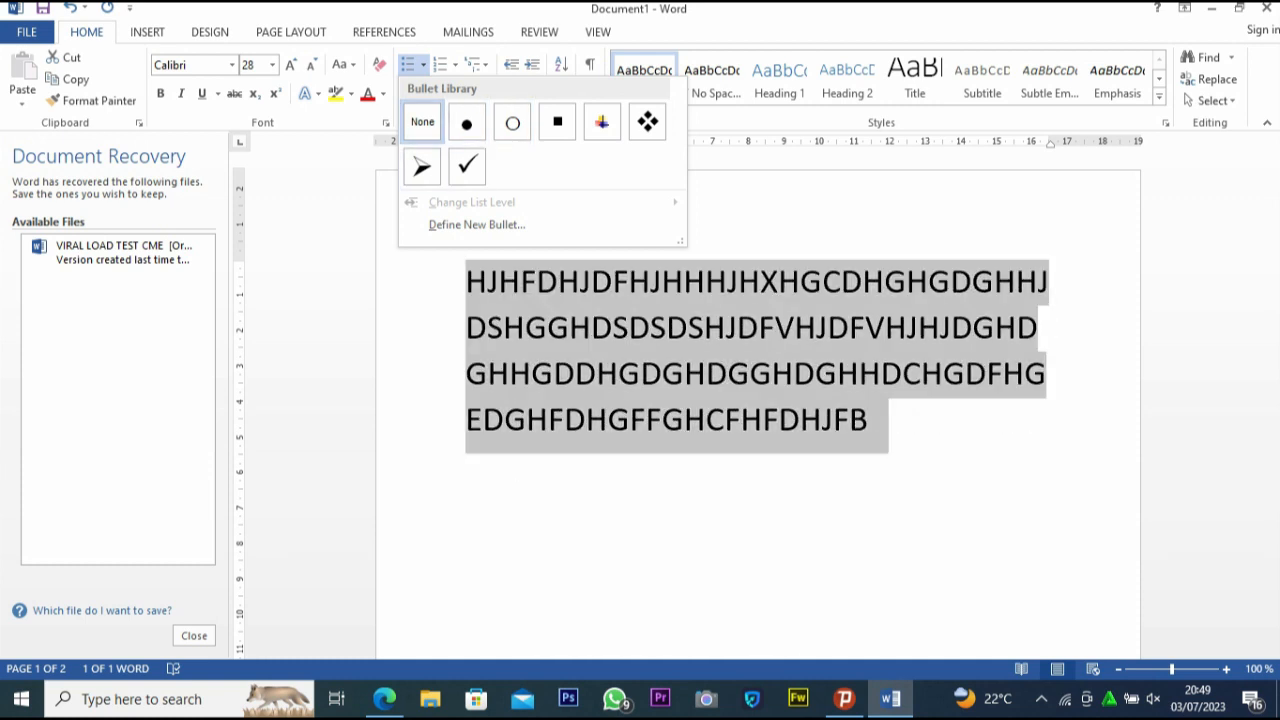
left_click(455, 65)
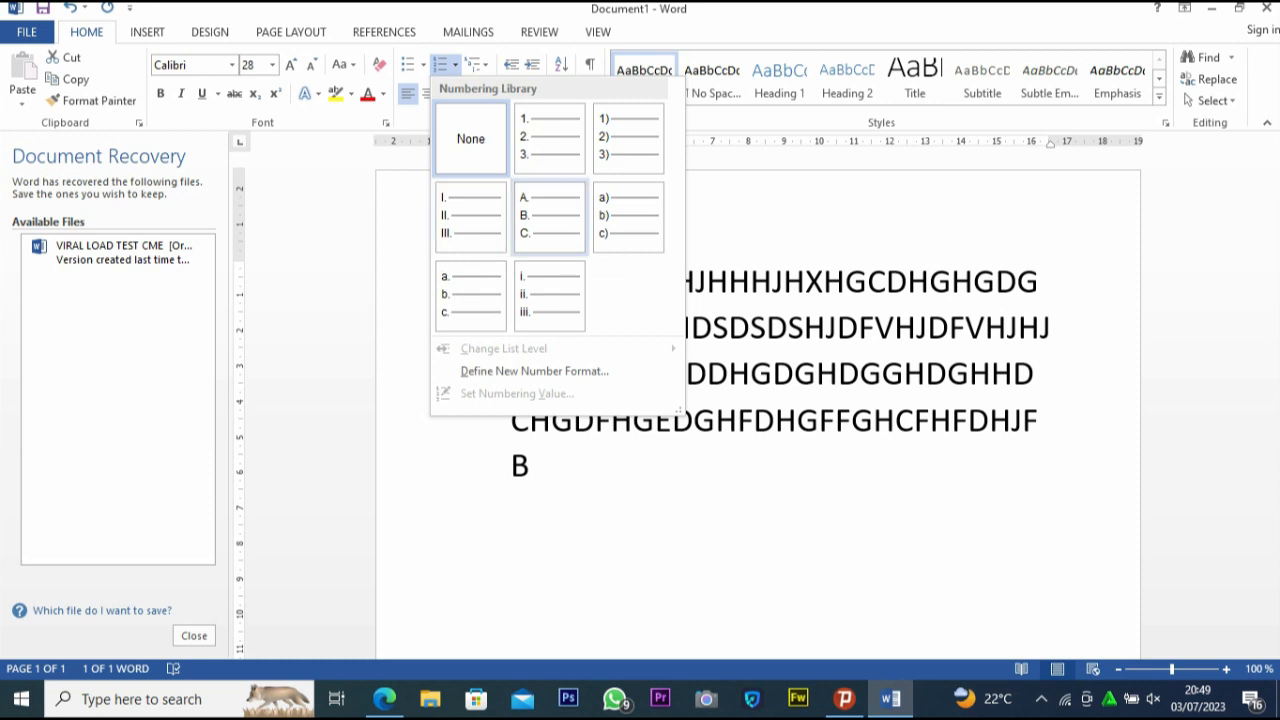
left_click(478, 64)
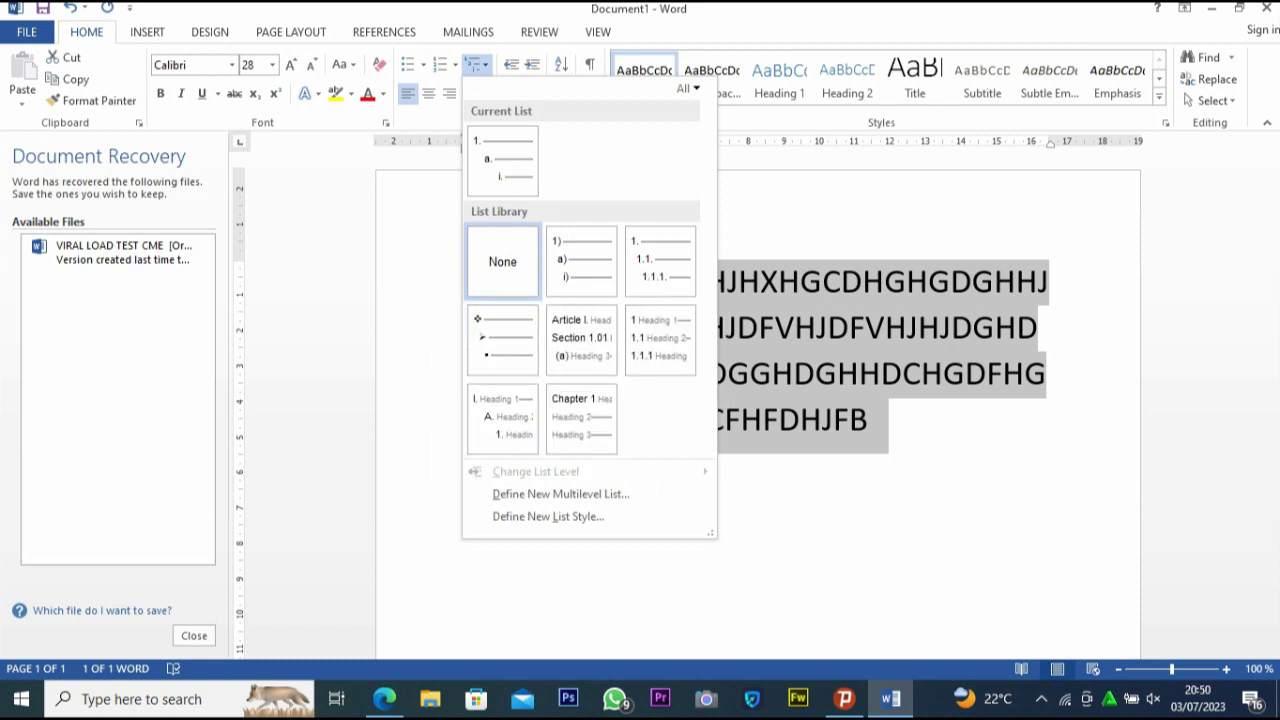
left_click(478, 64)
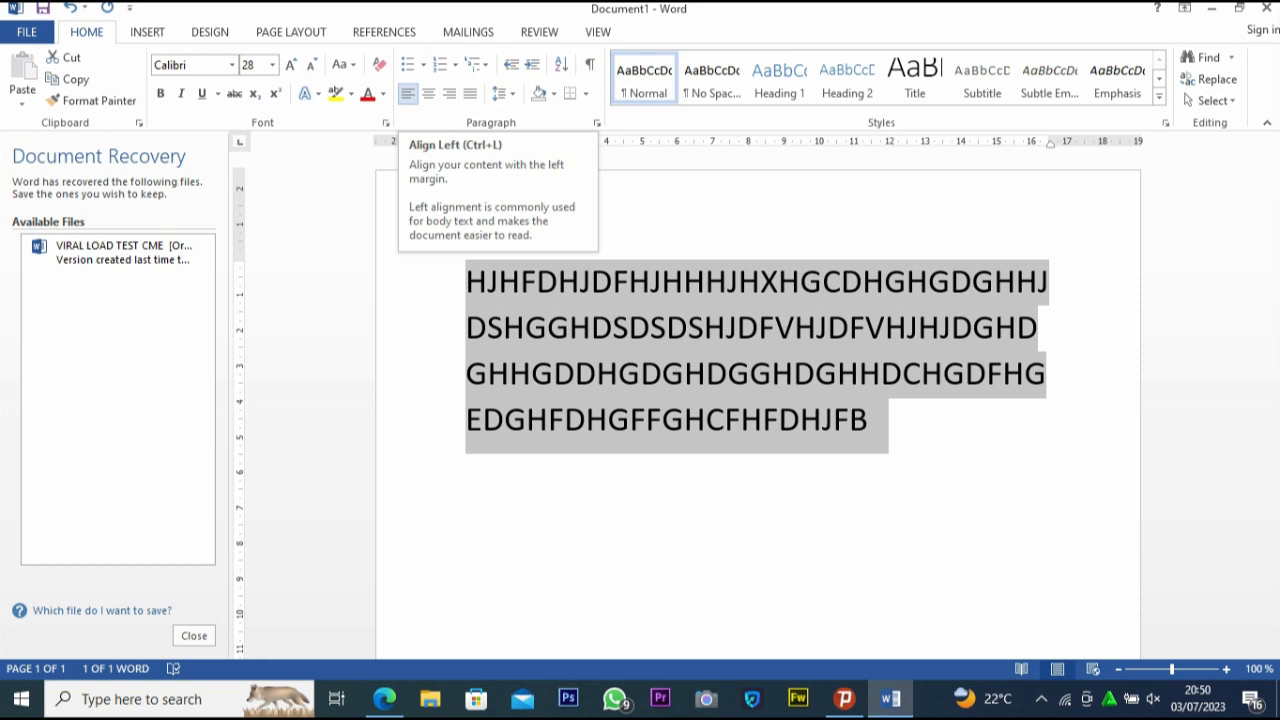
Justify the selected paragraph between both margins
key("ctrl+j")
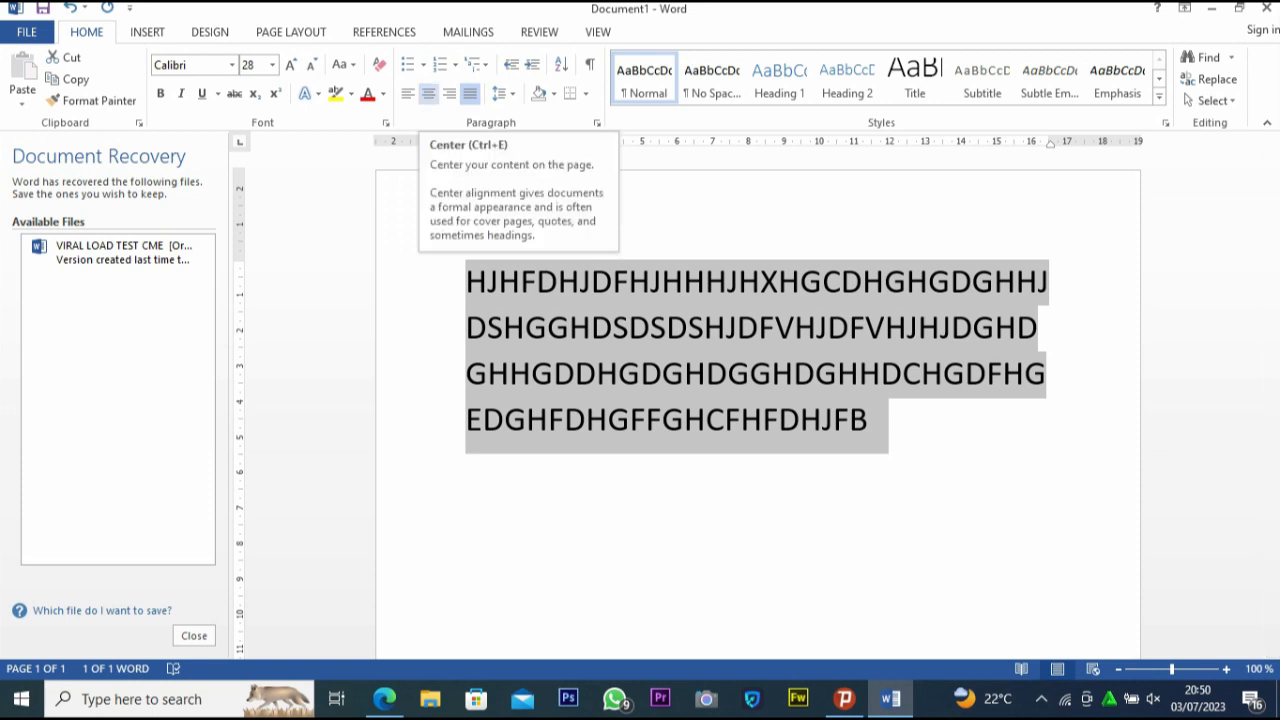
Try center and right alignment on the selected paragraph and return it to justified
left_click(428, 93)
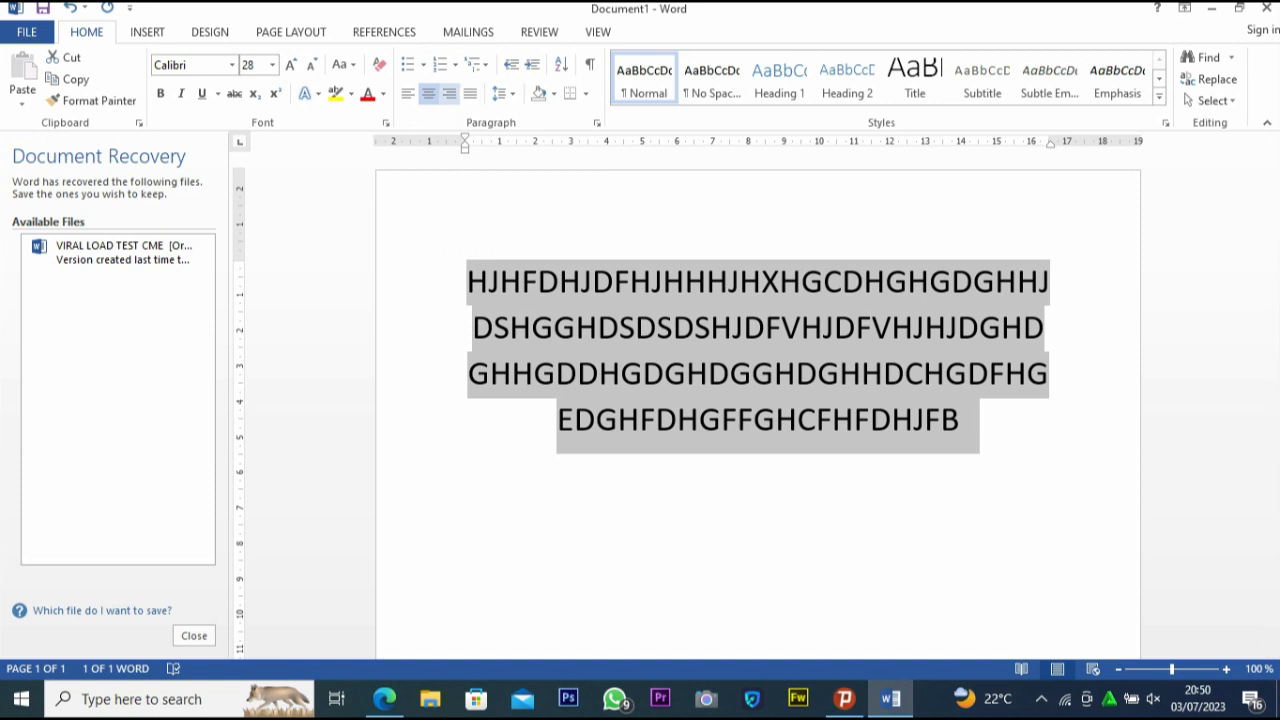
left_click(449, 93)
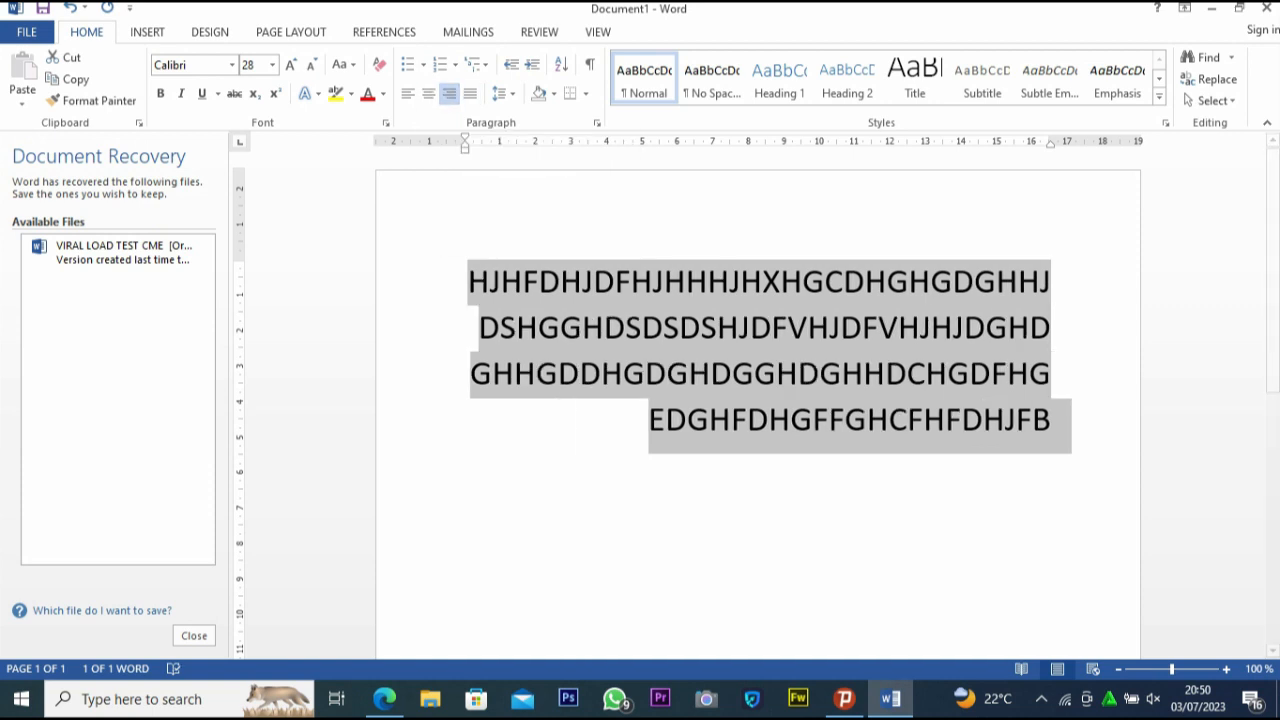
left_click(470, 93)
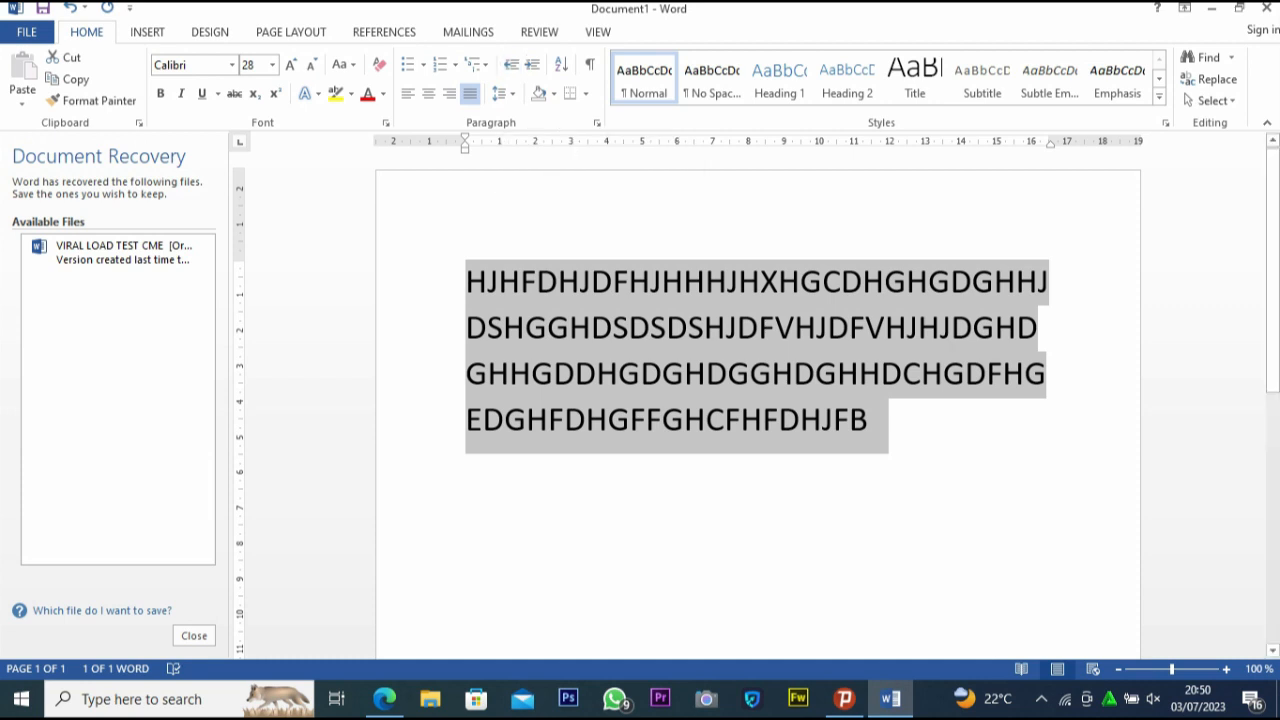
Select the whole paragraph again and increase its left indent repeatedly to about 10 cm
left_click(467, 281)
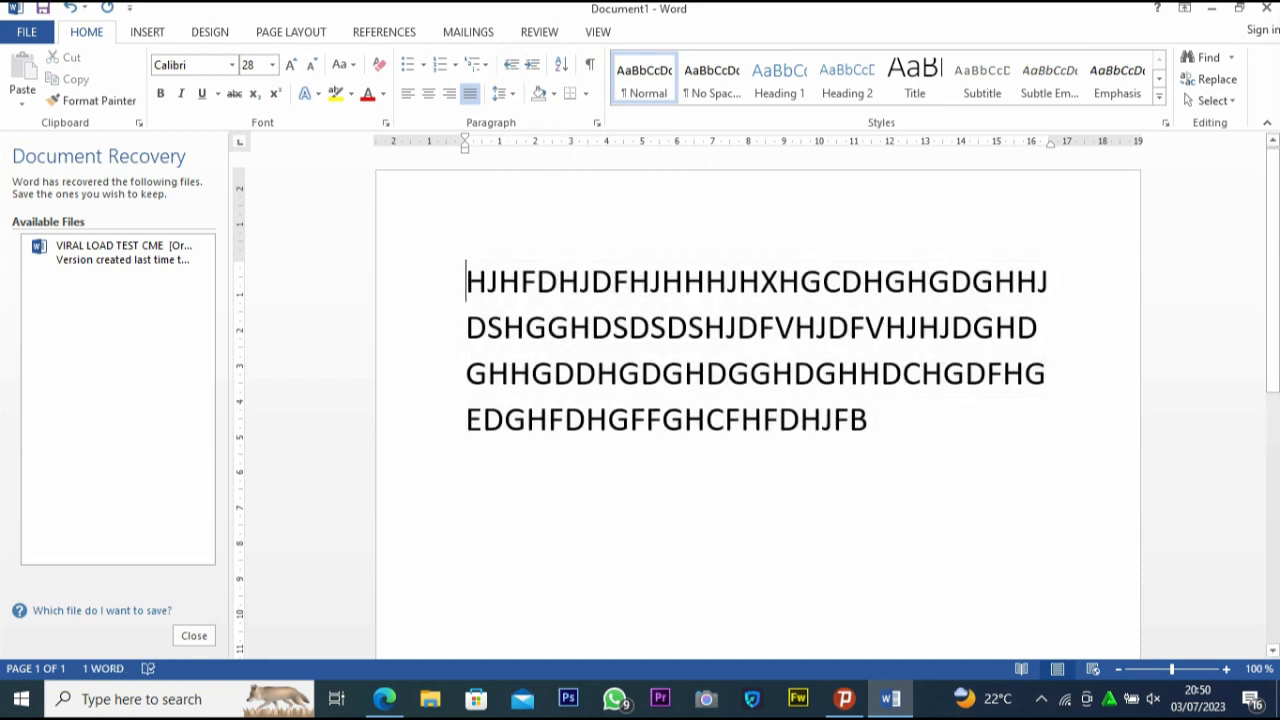
left_click_drag(467, 282, 884, 422)
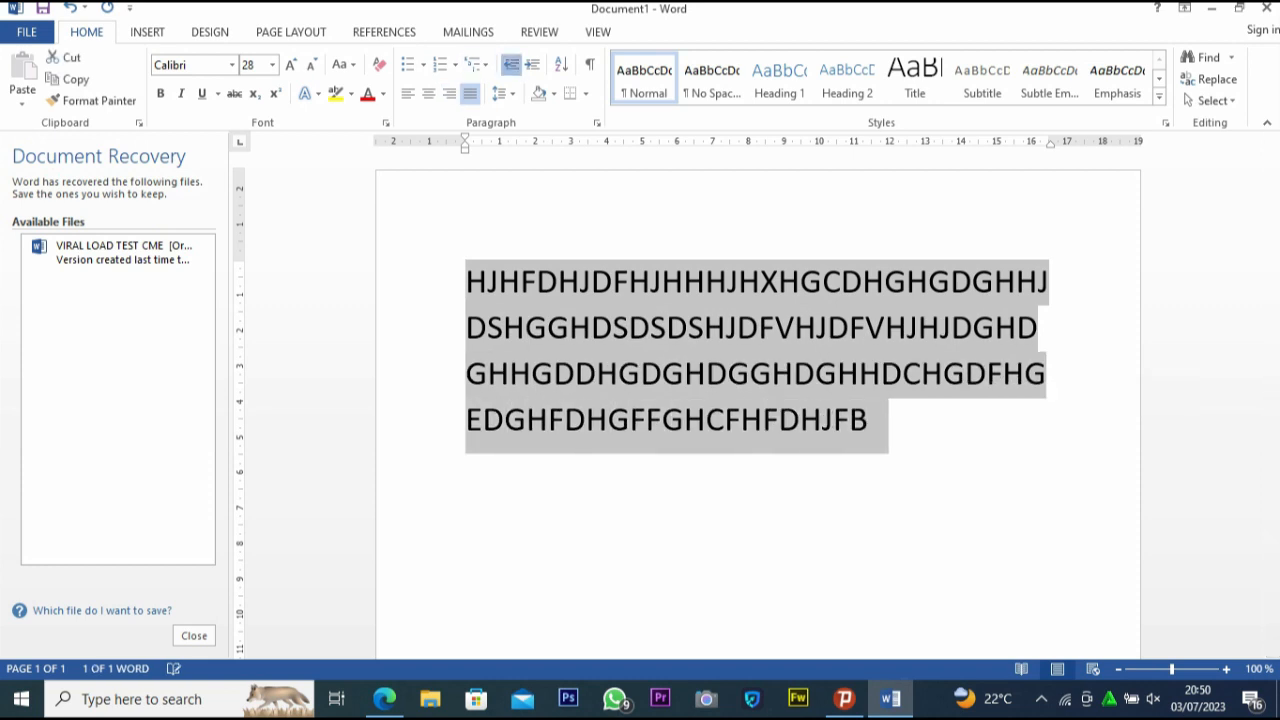
left_click(531, 64)
left_click(531, 64)
left_click(531, 64)
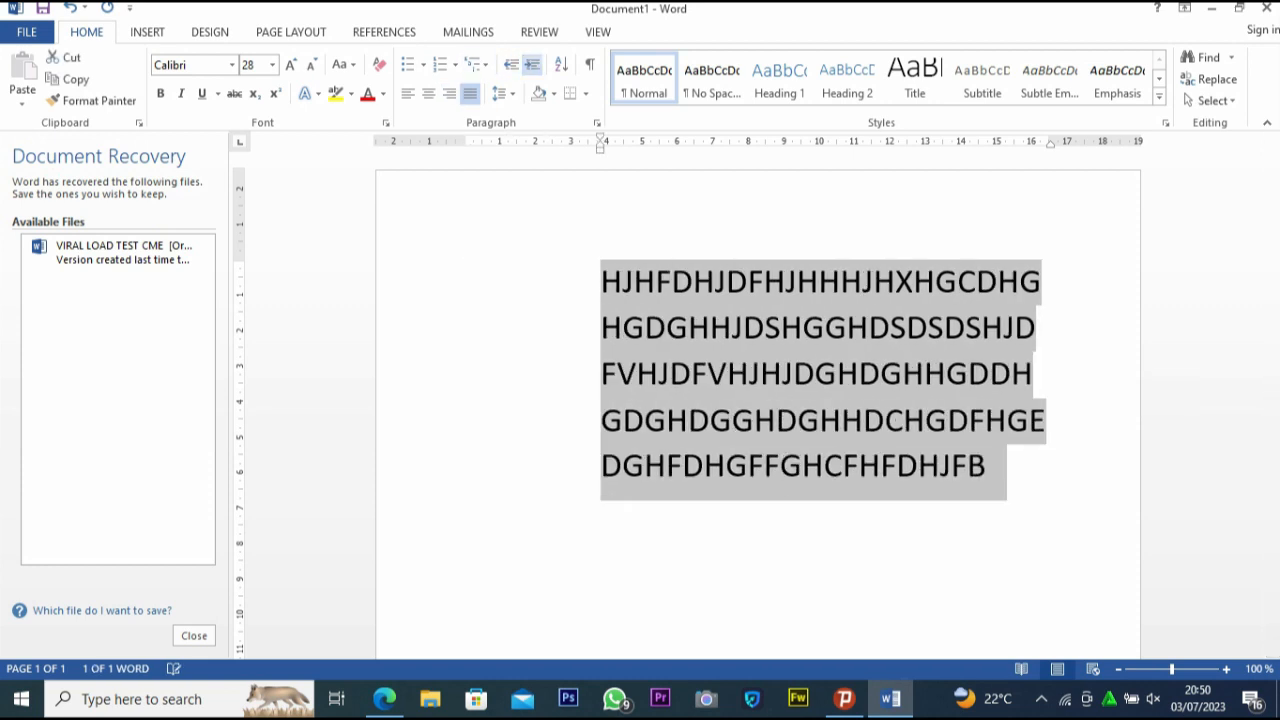
left_click(531, 64)
left_click(531, 64)
left_click(531, 64)
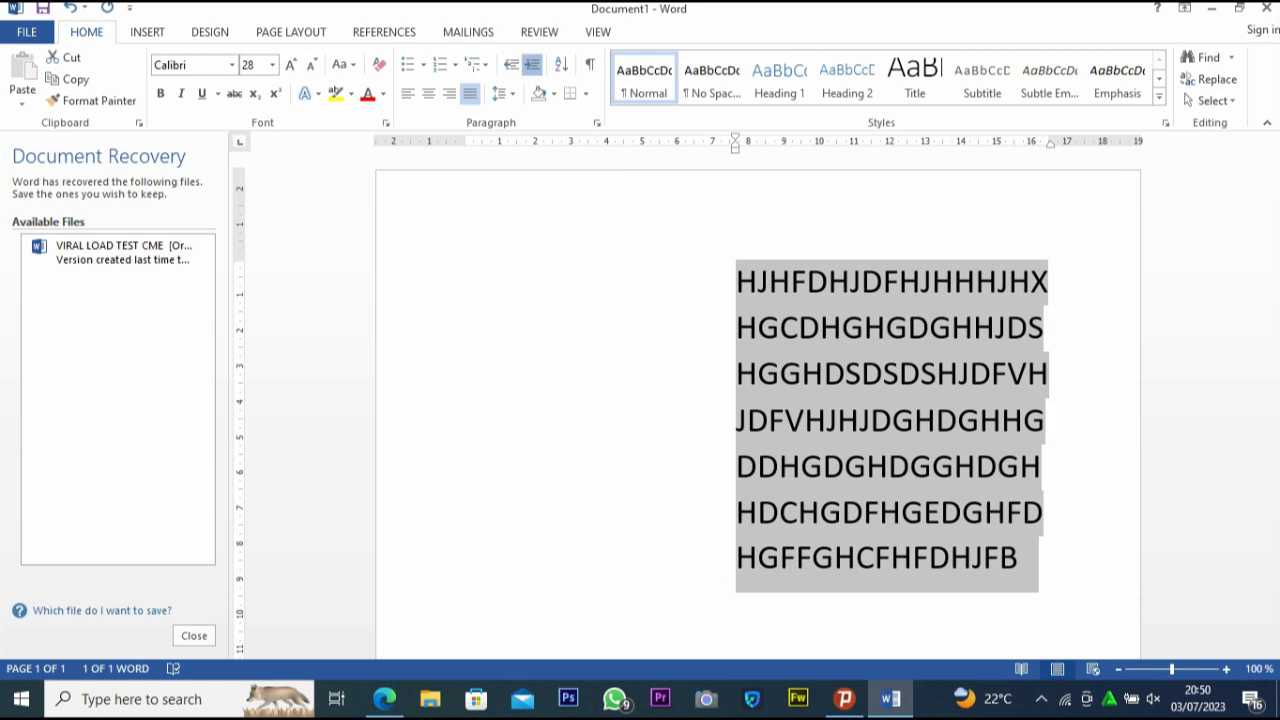
left_click(531, 64)
left_click(531, 64)
scroll(757, 410, "down", 3)
scroll(757, 410, "up", 3)
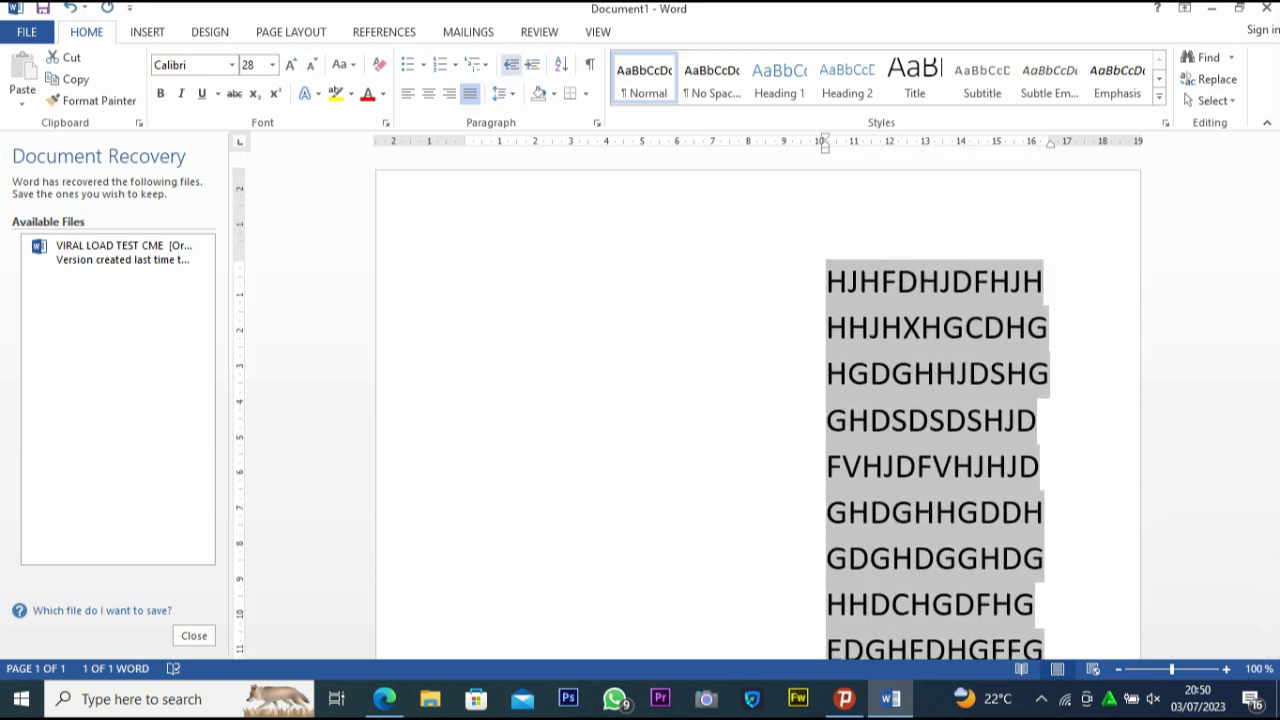
Decrease the selected paragraph's indent back to the left margin
left_click(511, 64)
left_click(511, 64)
left_click(511, 64)
left_click(511, 64)
left_click(511, 64)
left_click(511, 64)
left_click(511, 64)
left_click(511, 64)
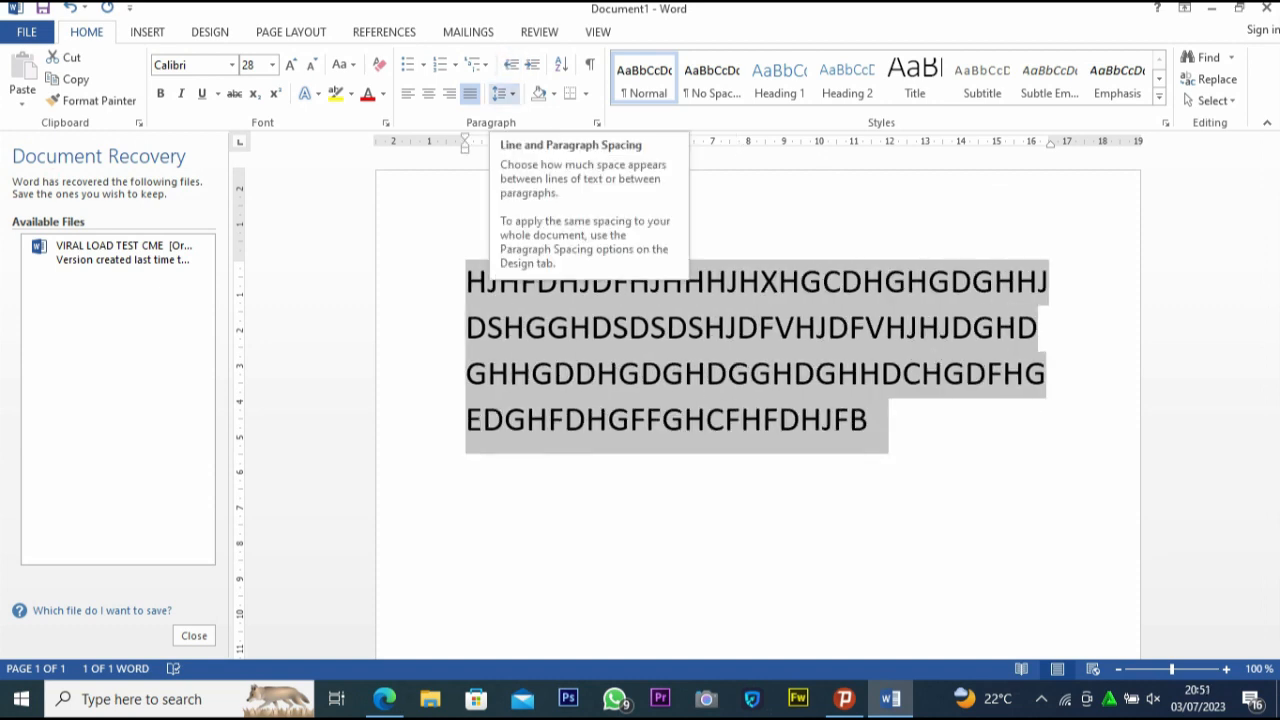
Preview the line spacing choices for the paragraph and remove the space after it
left_click(503, 93)
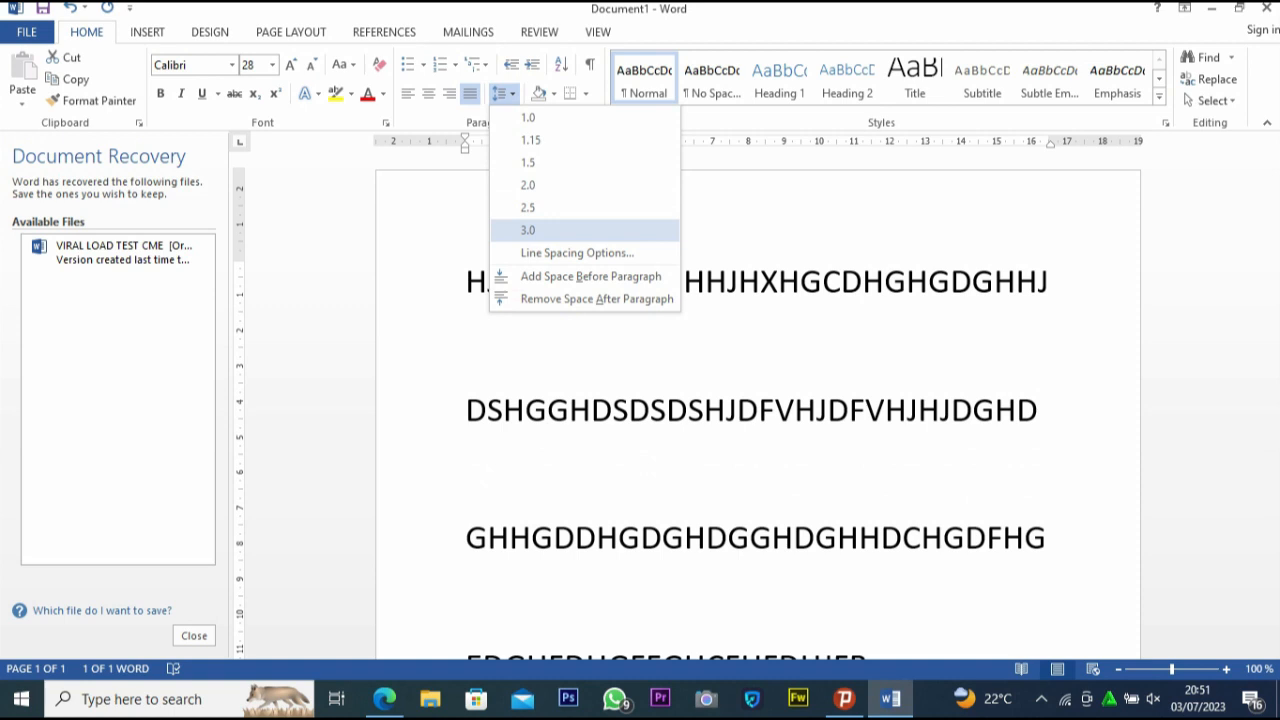
key("ctrl+a")
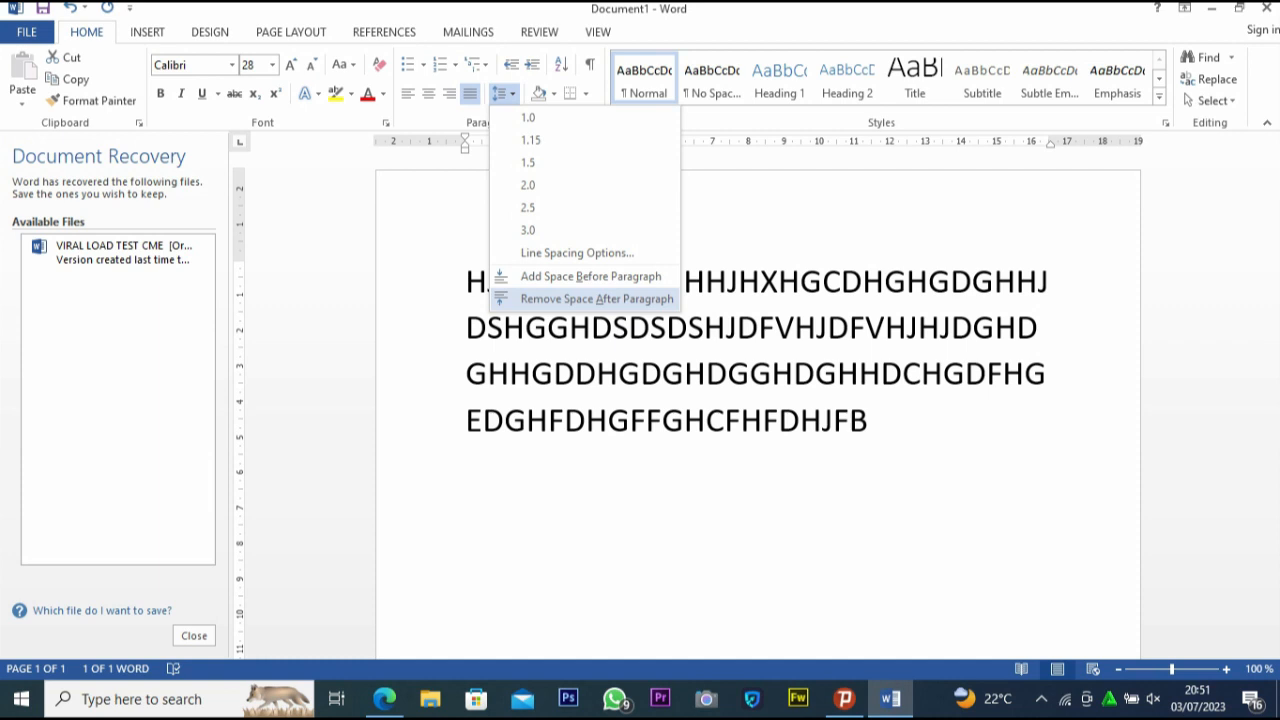
left_click(598, 299)
left_click(630, 421)
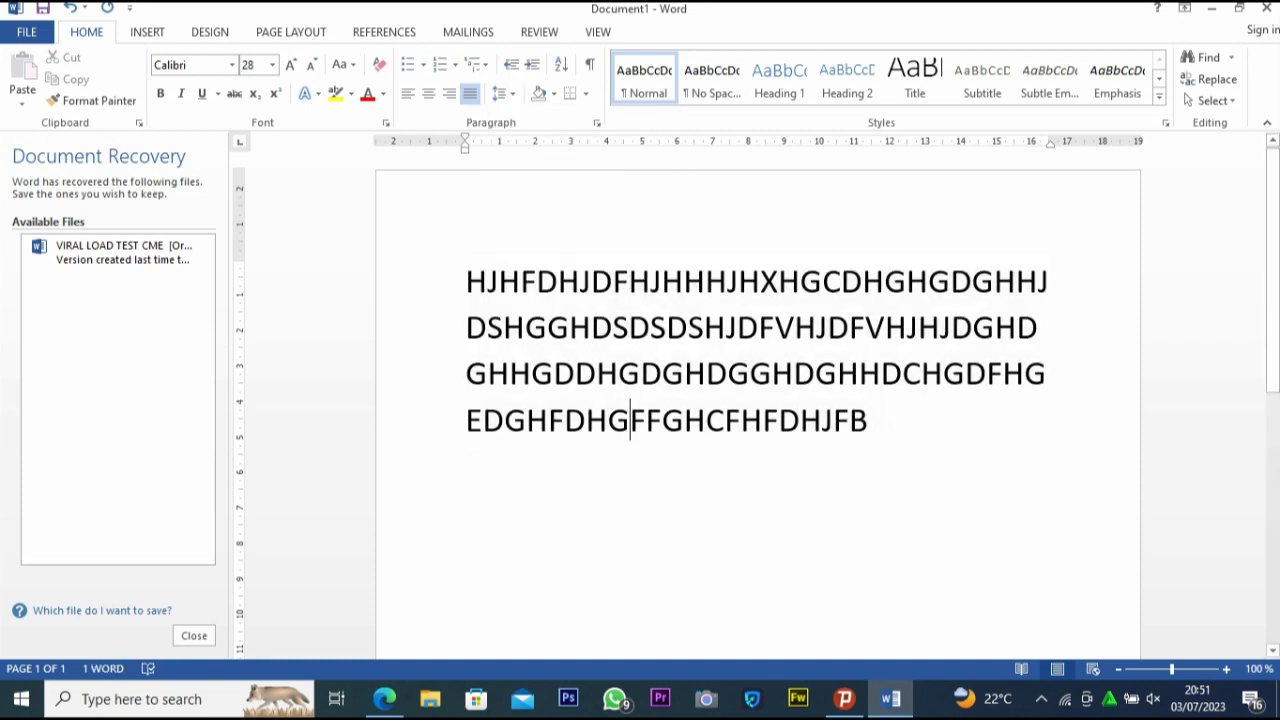
Review the shading colors and border options for the whole text, and toggle the gridlines view
key("ctrl+a")
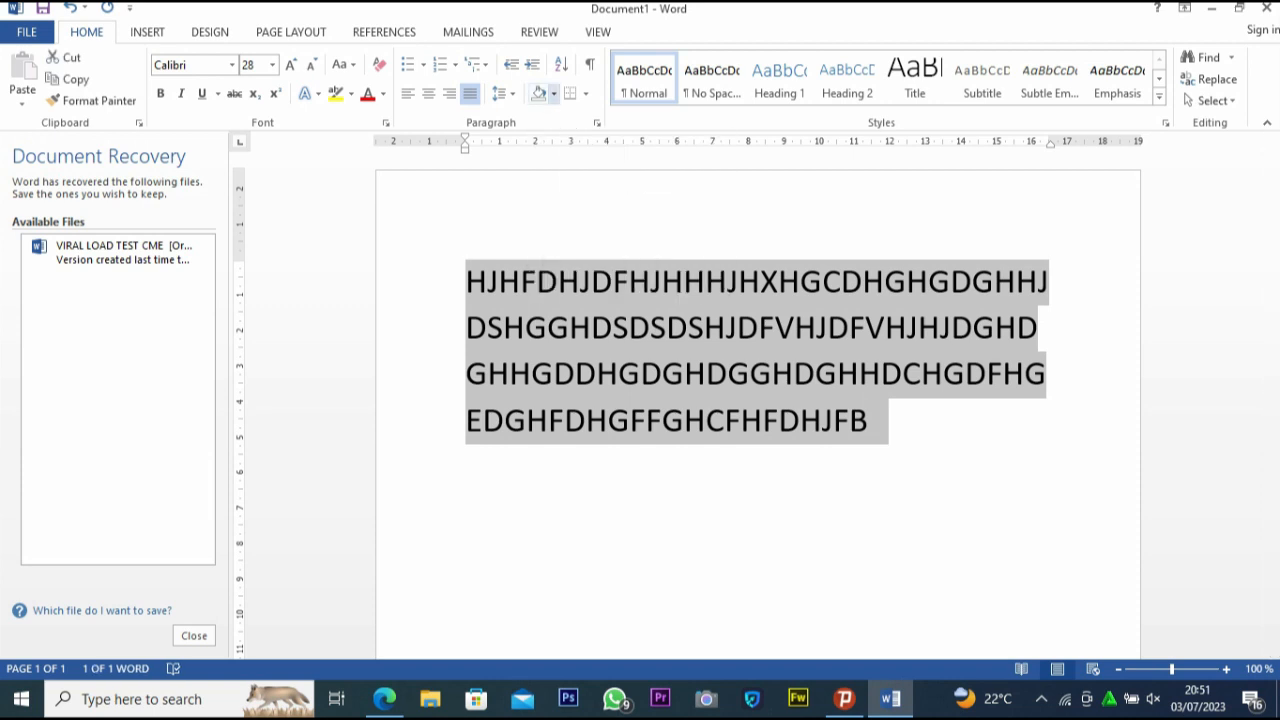
left_click(553, 93)
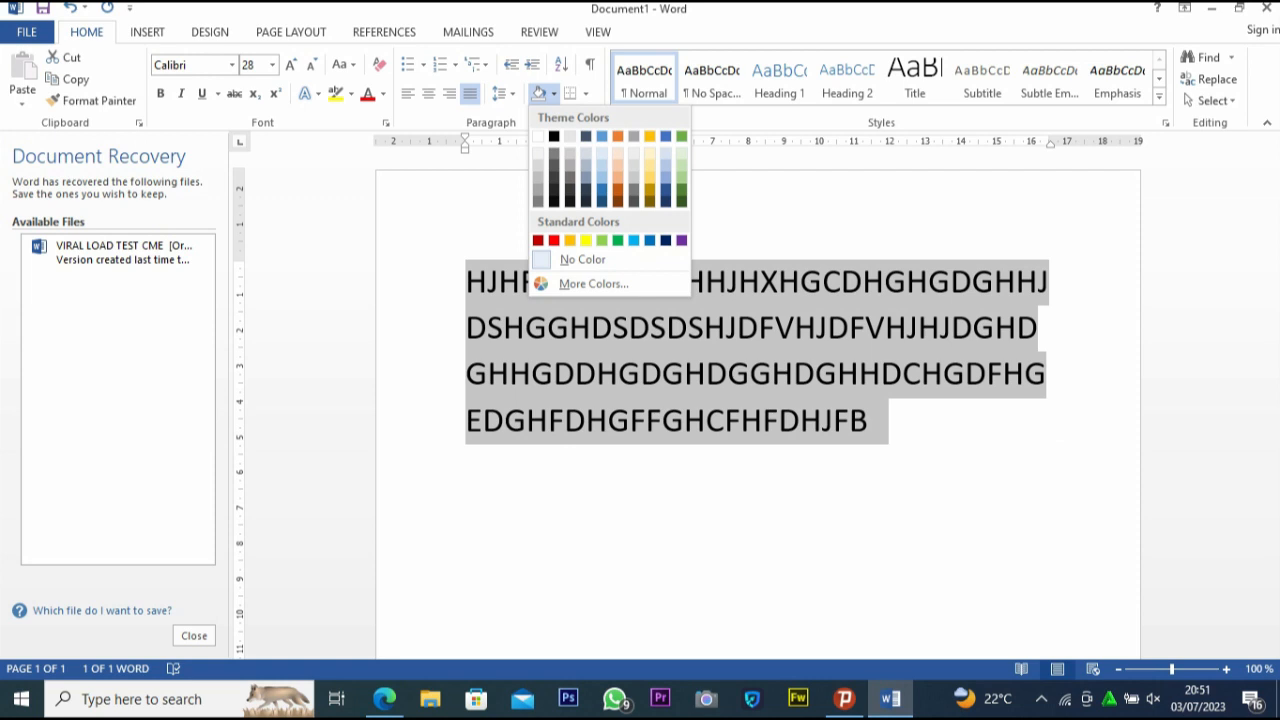
left_click(554, 94)
left_click(586, 94)
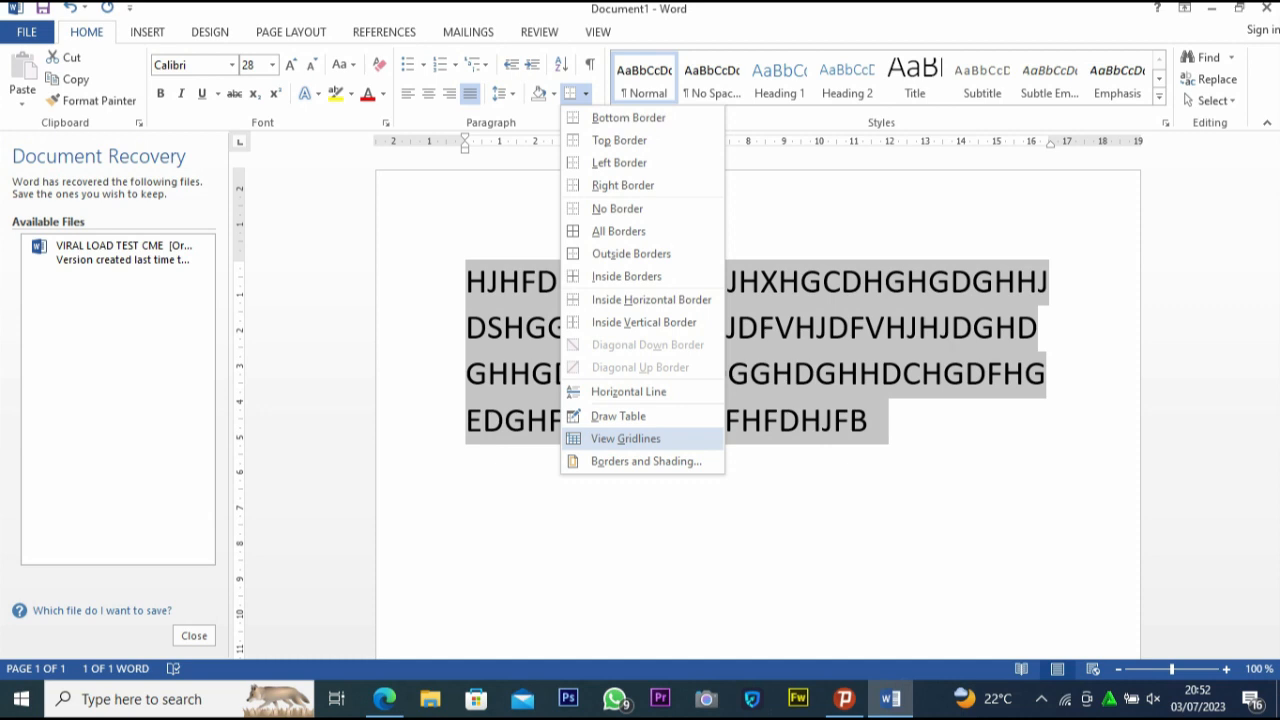
left_click(626, 439)
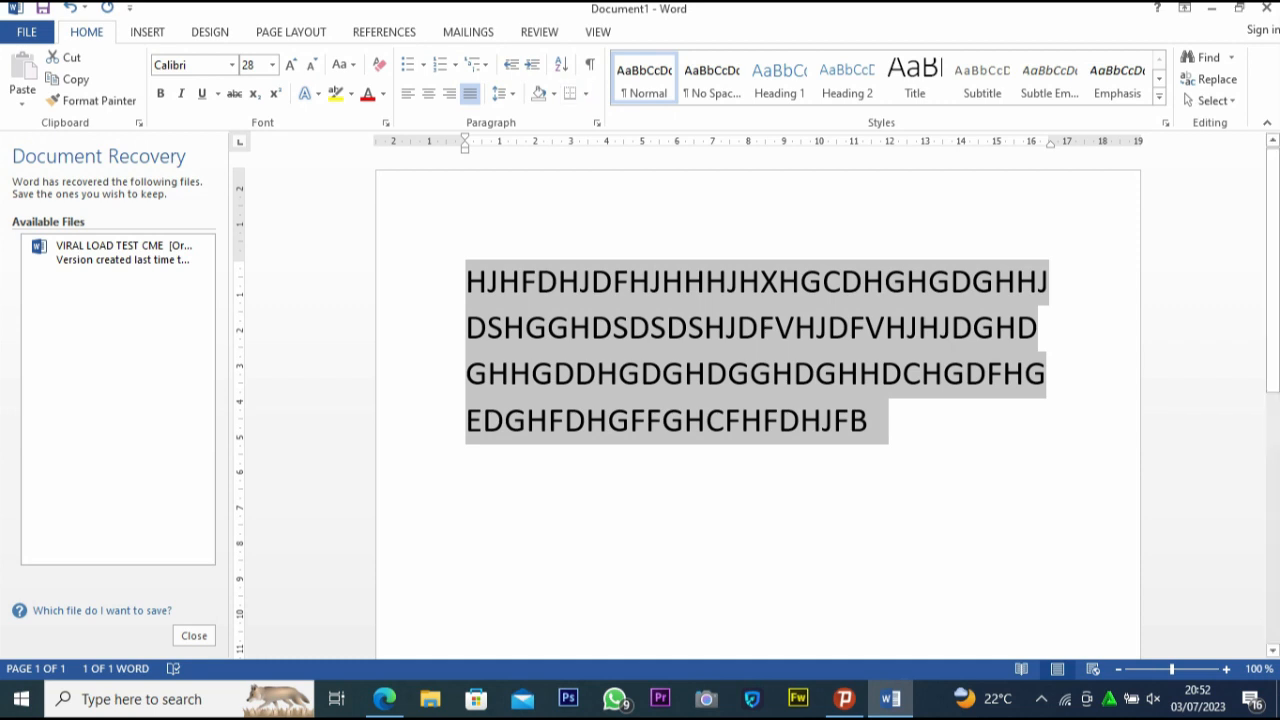
Reselect the whole paragraph and show the paragraph marks and hidden formatting symbols
left_click(834, 421)
left_click_drag(869, 421, 467, 283)
left_click(590, 65)
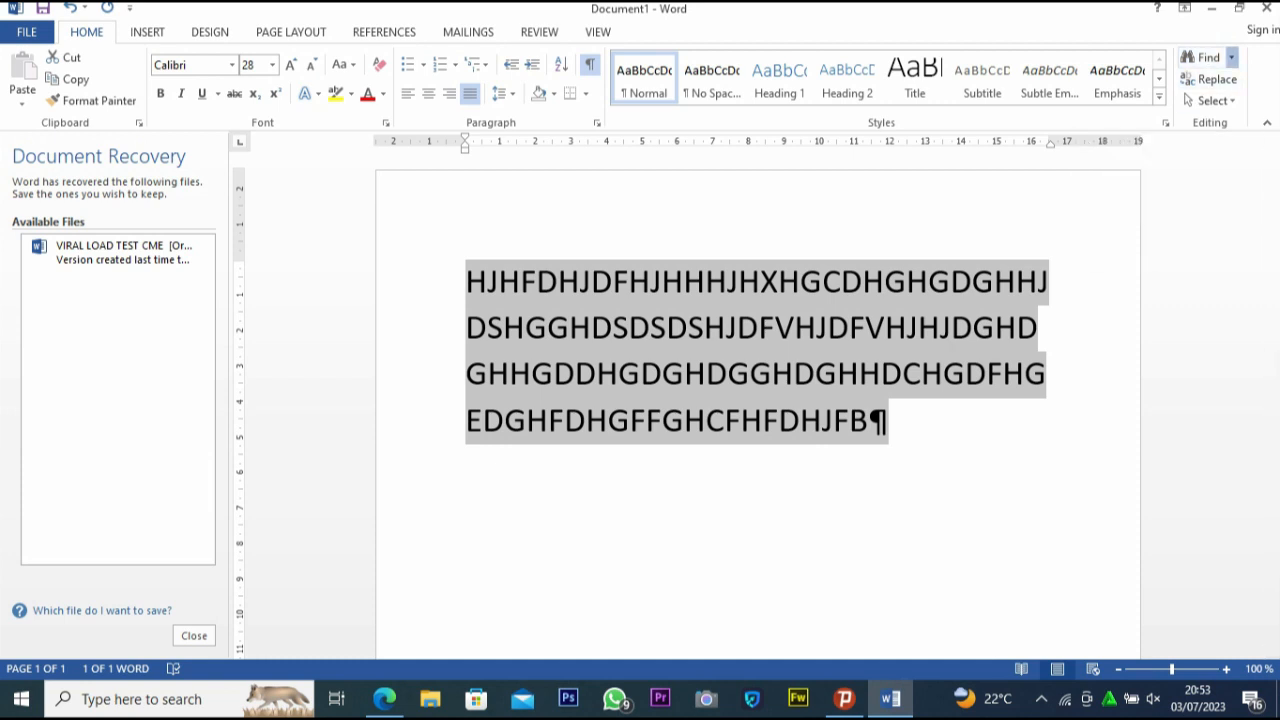
Search the document for "h", look through the matches, and run another search for "s"
left_click(1231, 57)
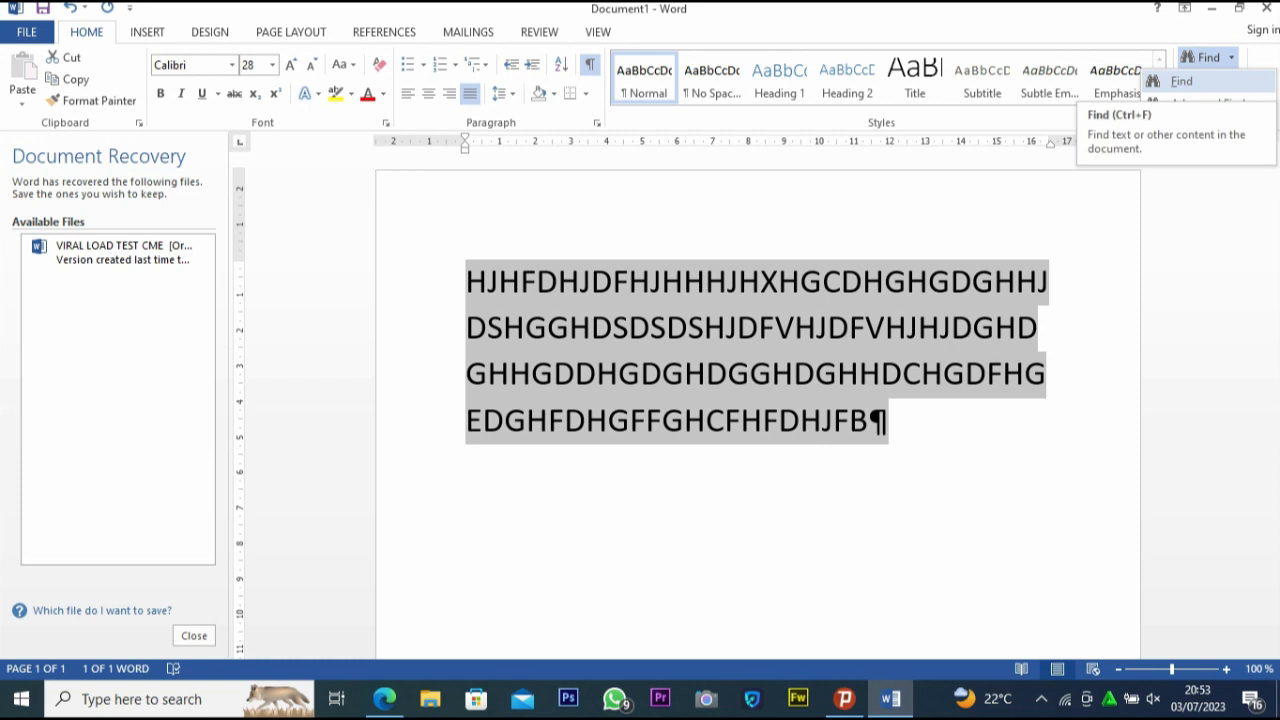
left_click(1181, 81)
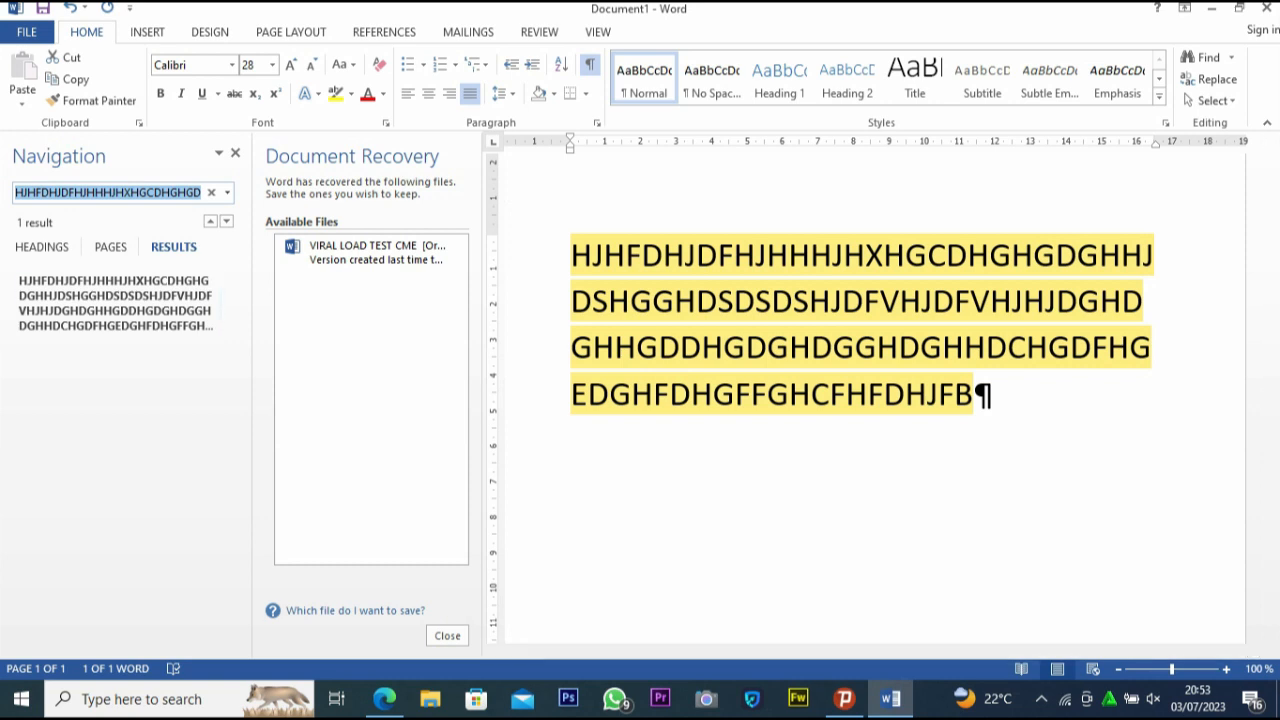
type("h")
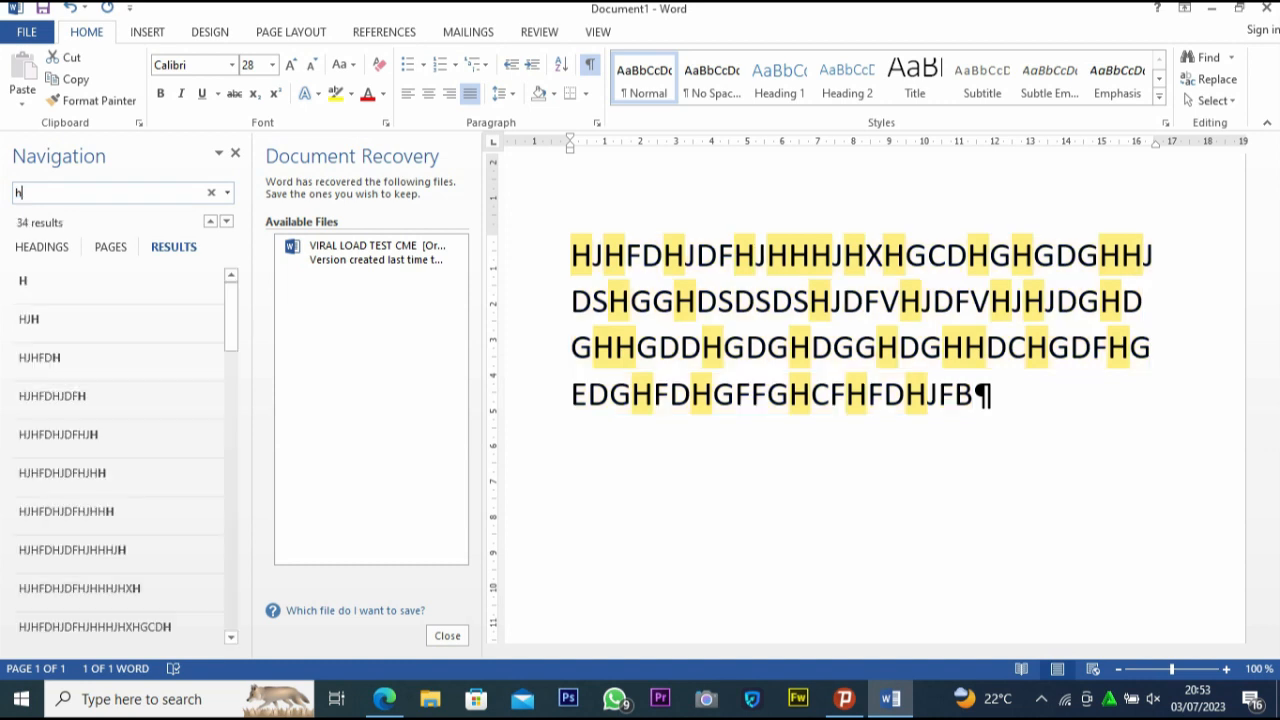
scroll(117, 485, "down", 4)
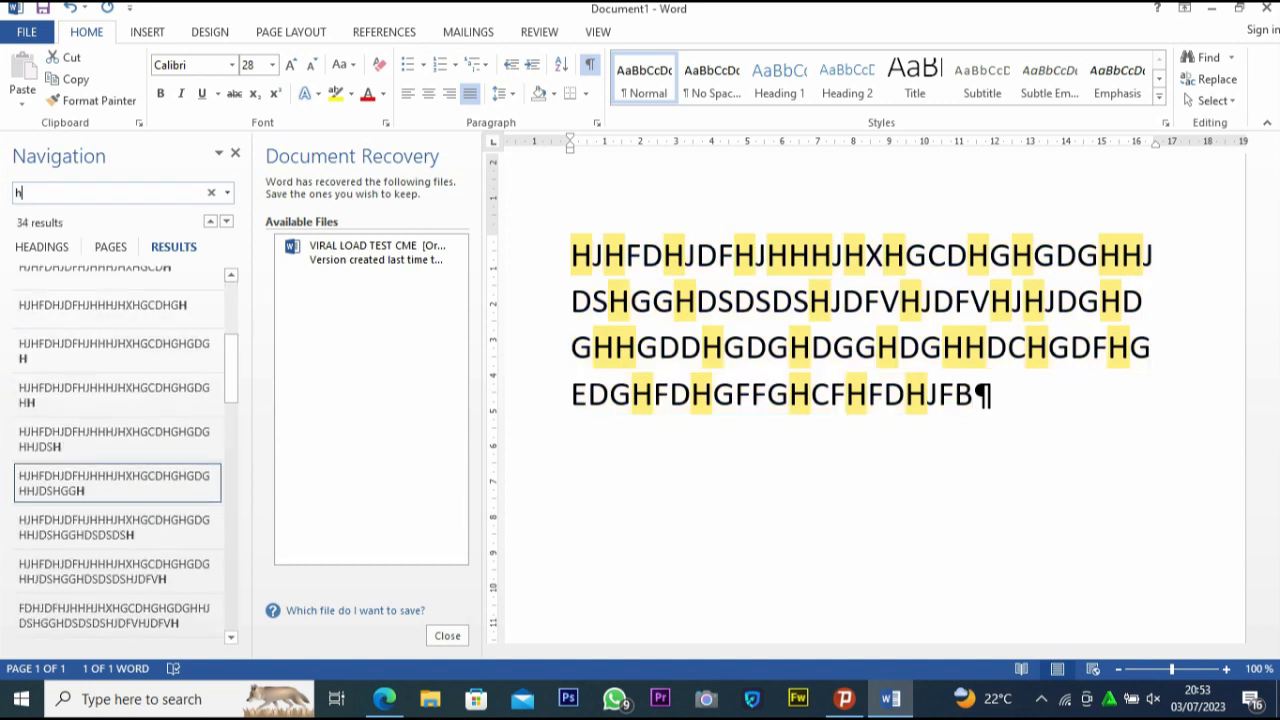
scroll(117, 485, "down", 5)
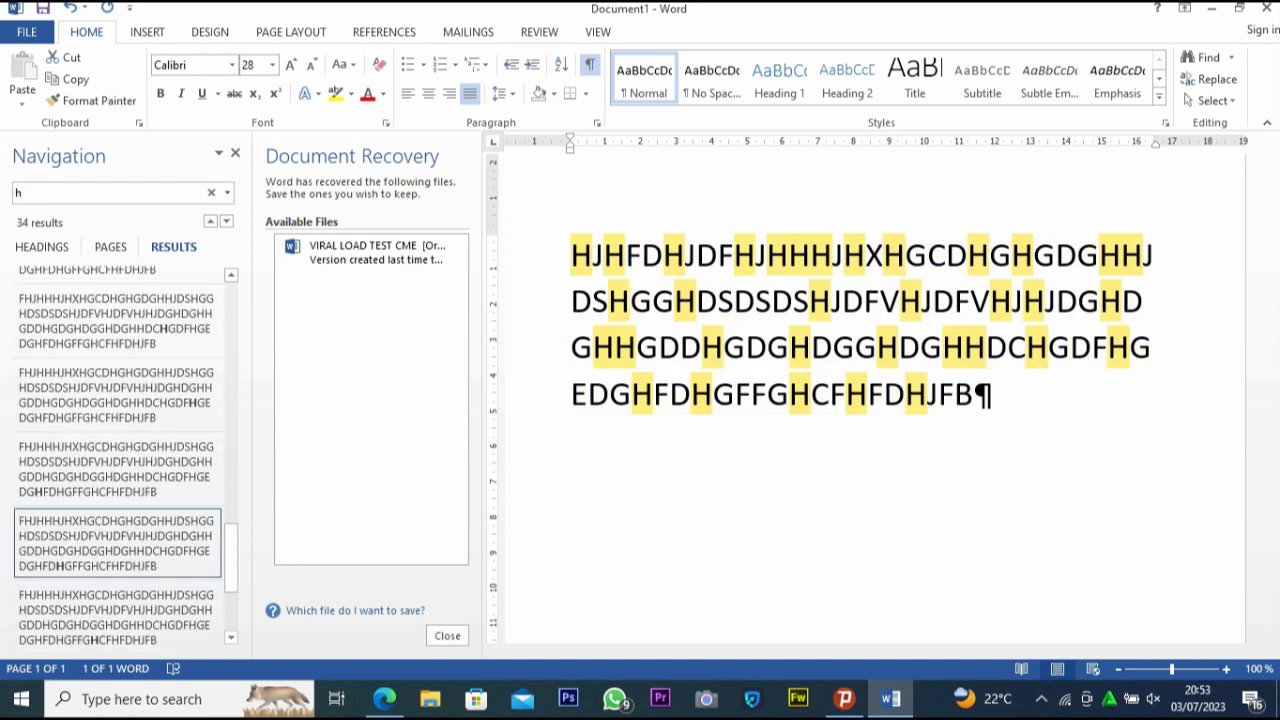
scroll(117, 485, "down", 2)
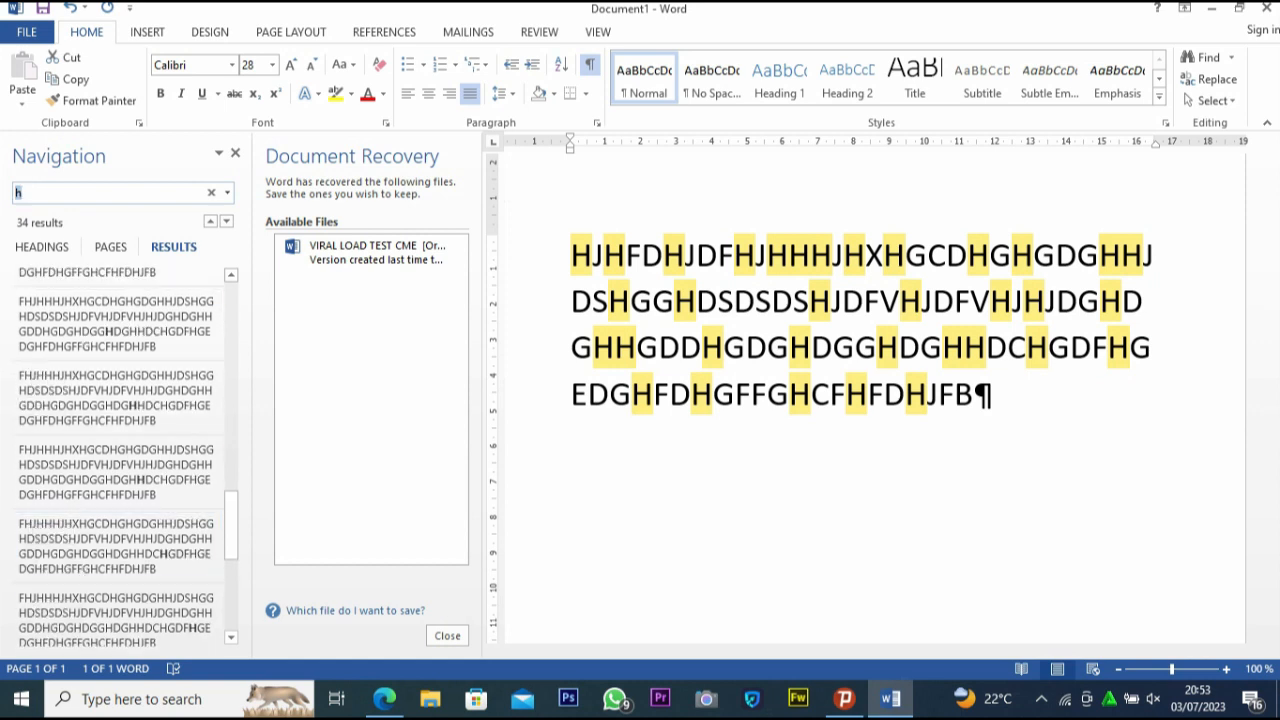
type("s")
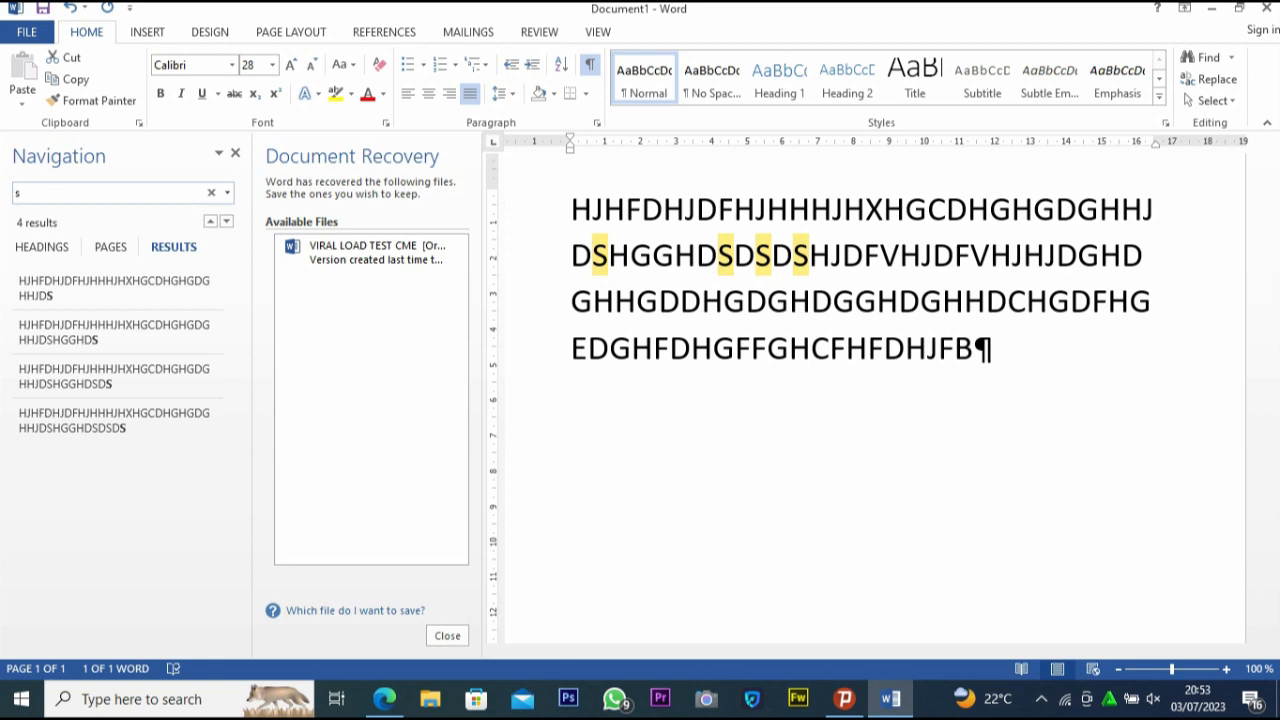
key("Tab")
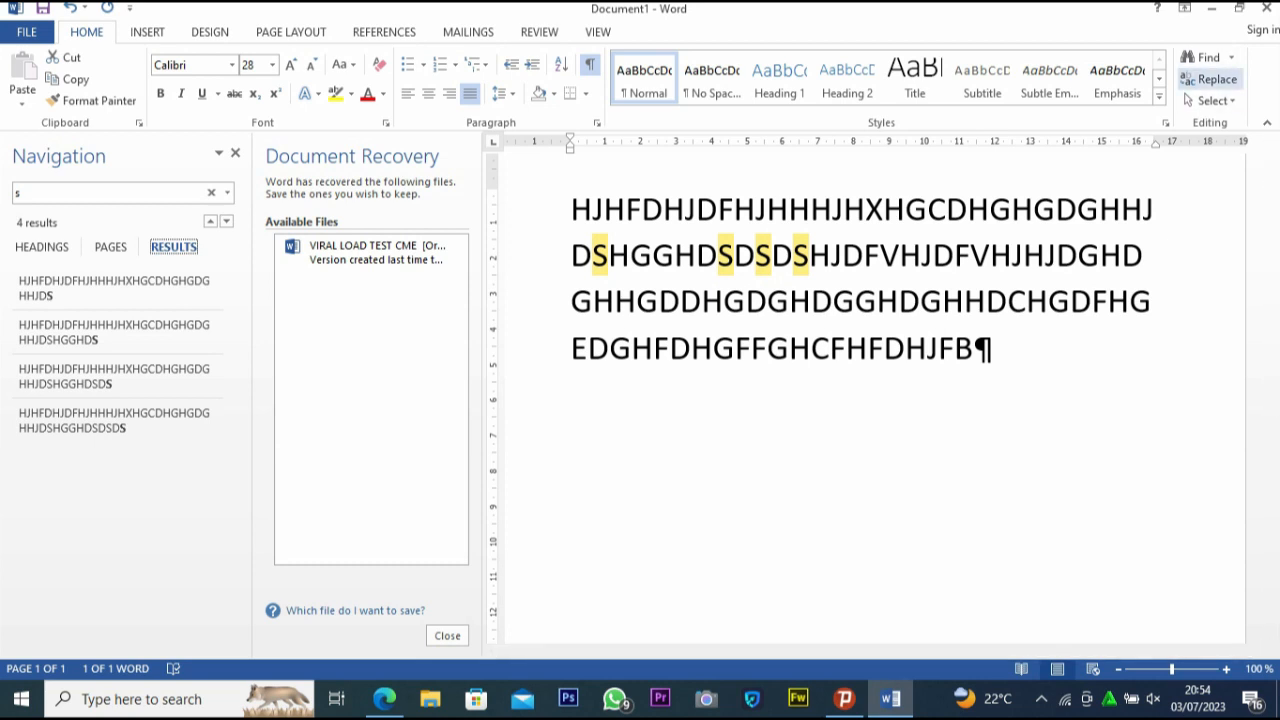
Set up Find and Replace to find "b" and replace it with "p", with the cursor at the text's end
left_click(1212, 80)
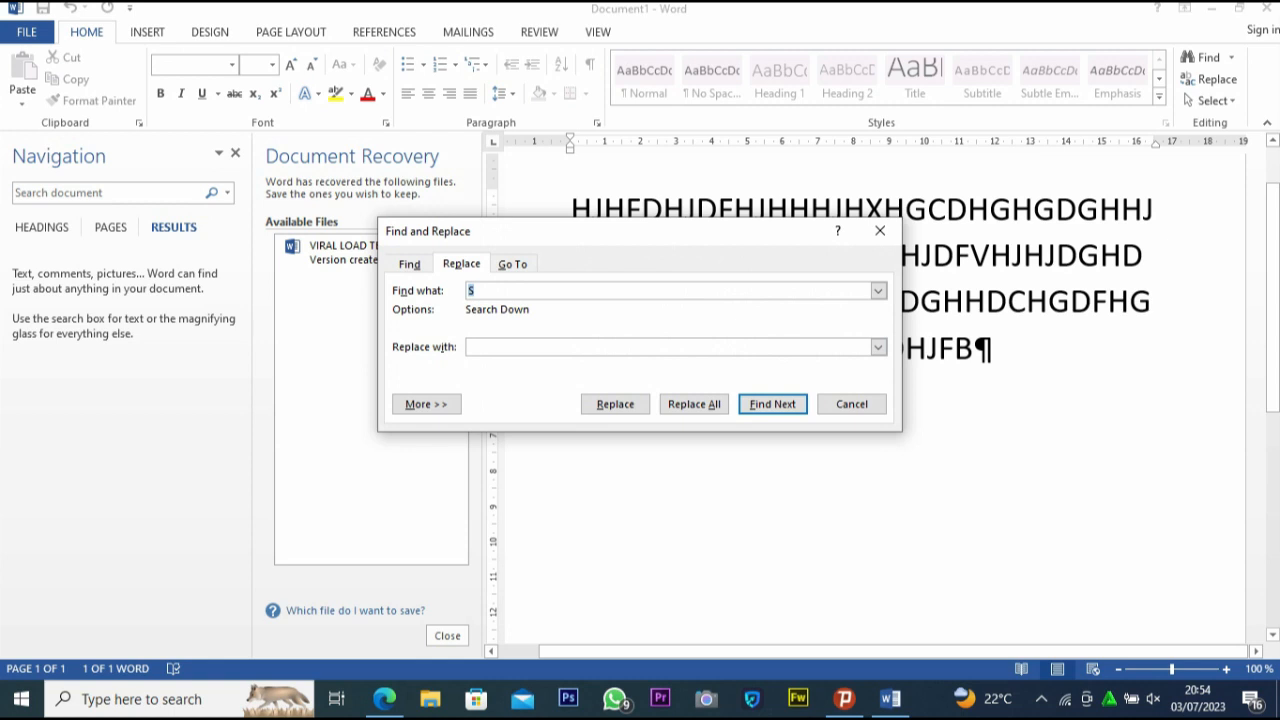
left_click(975, 349)
left_click(975, 349)
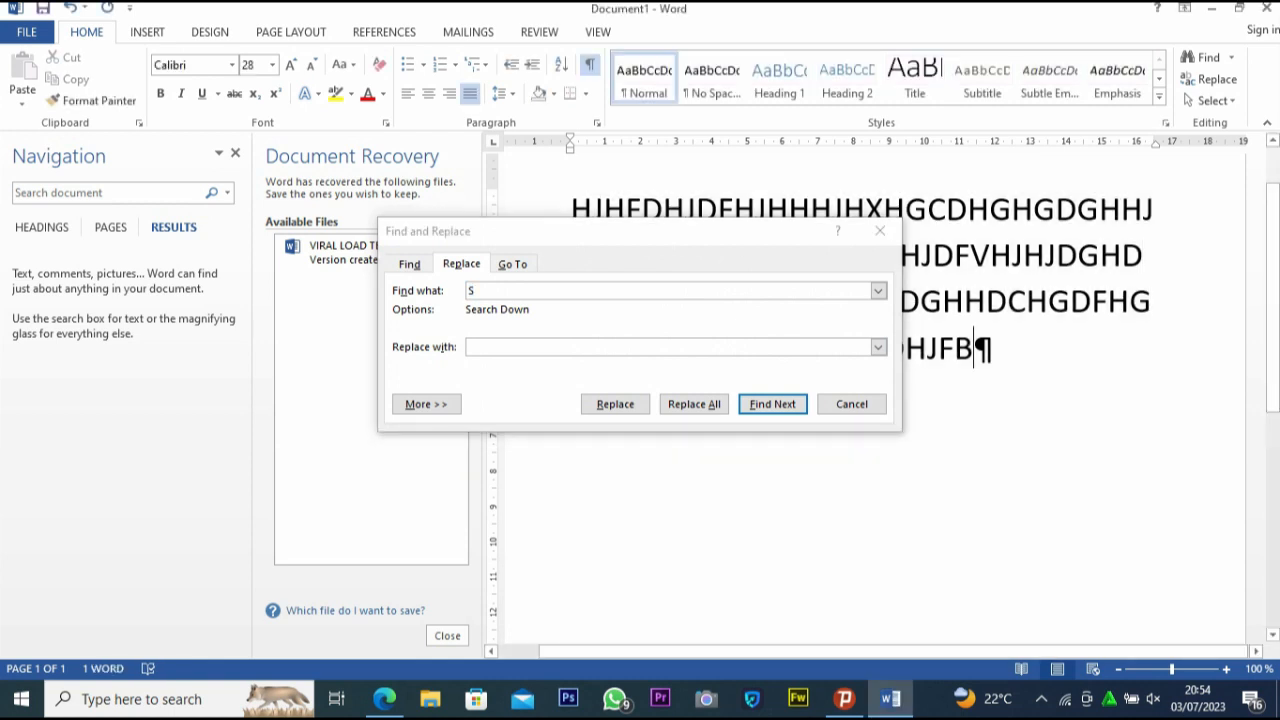
key("ctrl+h")
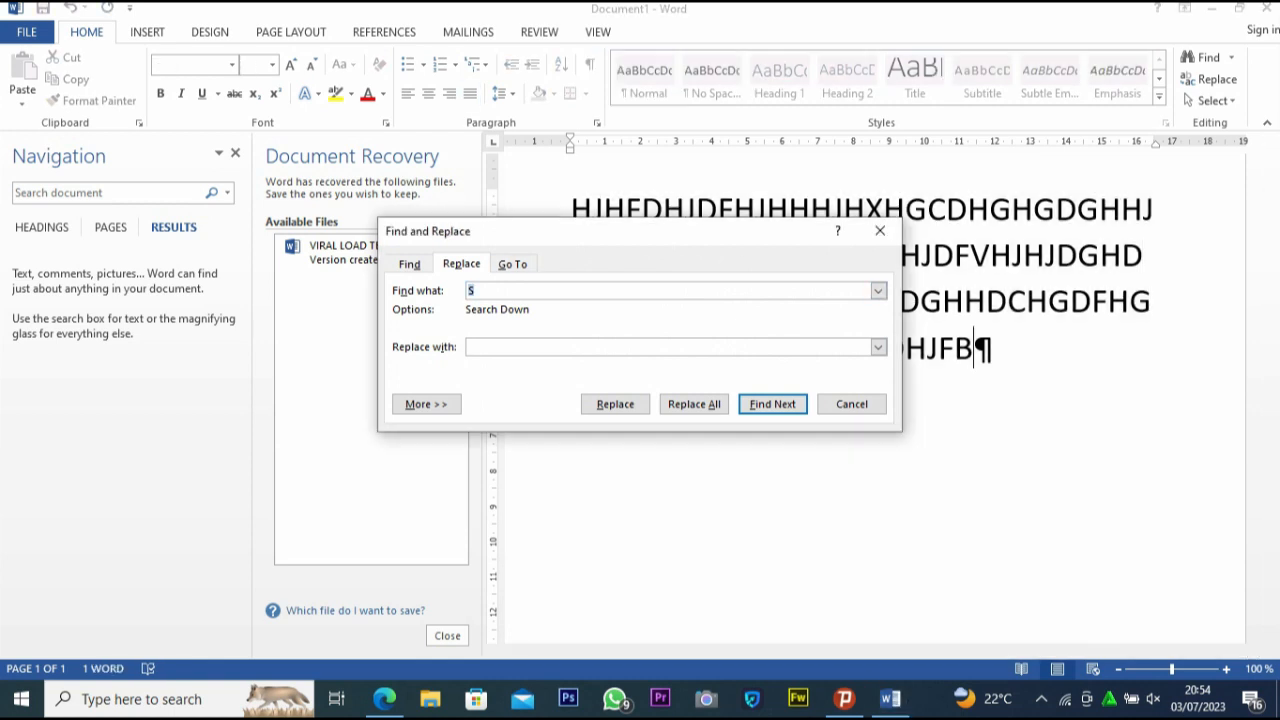
type("b")
left_click(470, 347)
type("p")
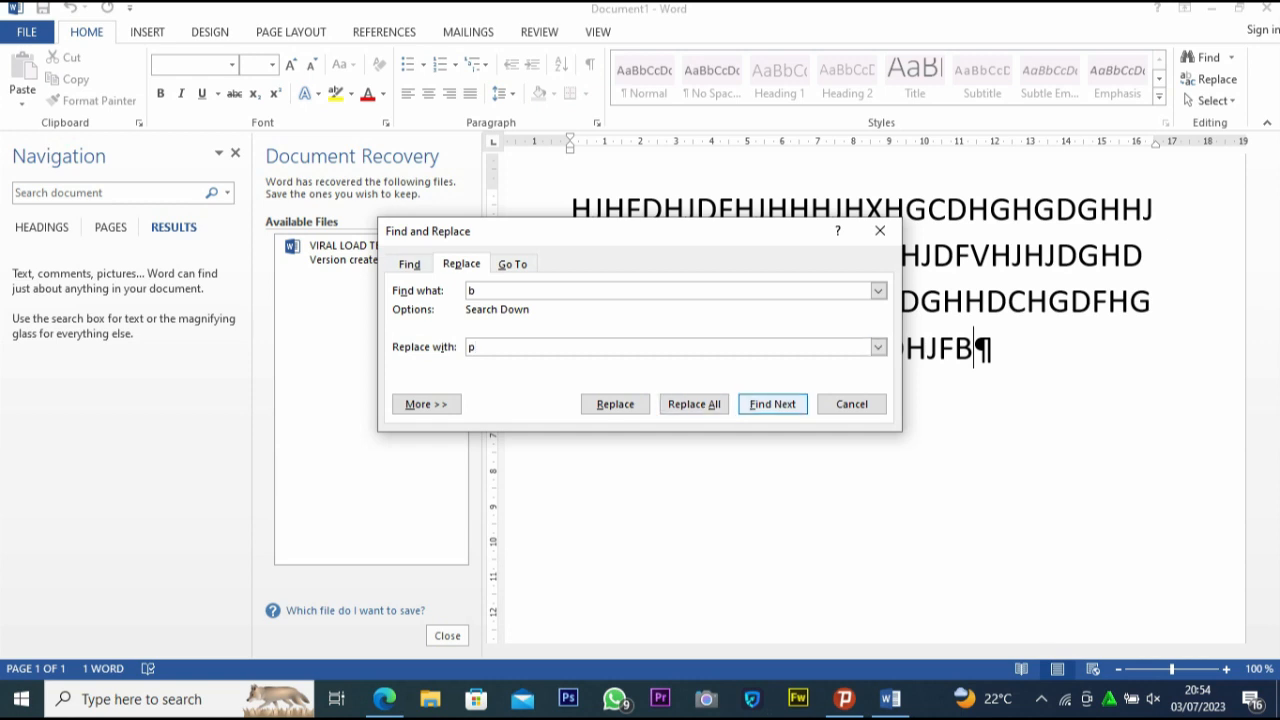
Find the occurrences of "b" in the document and close Find and Replace without replacing anything
left_click(772, 404)
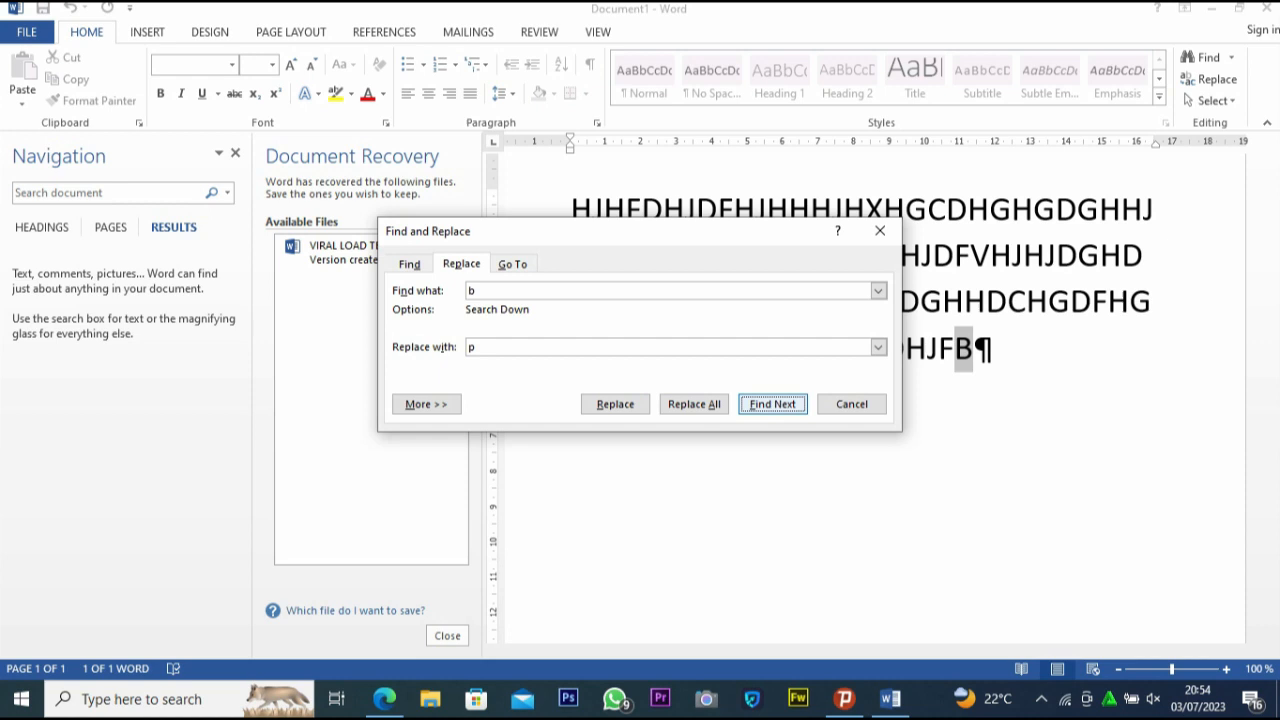
key("Return")
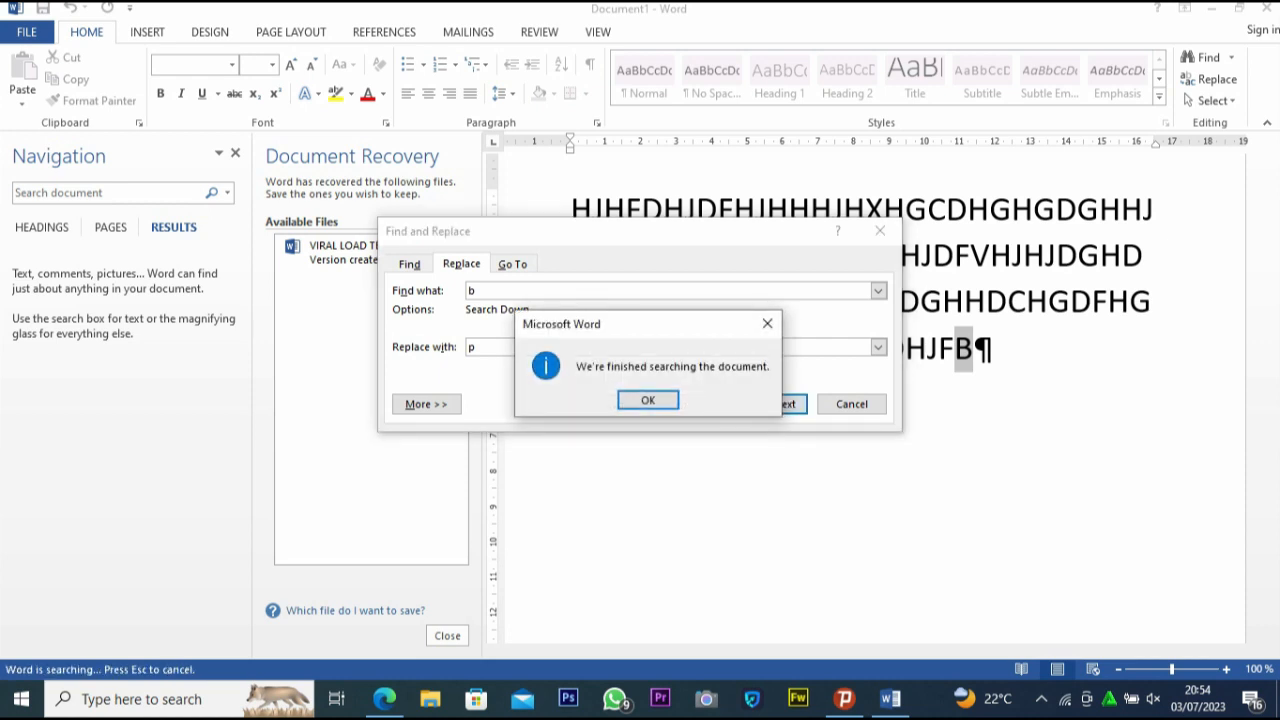
key("Return")
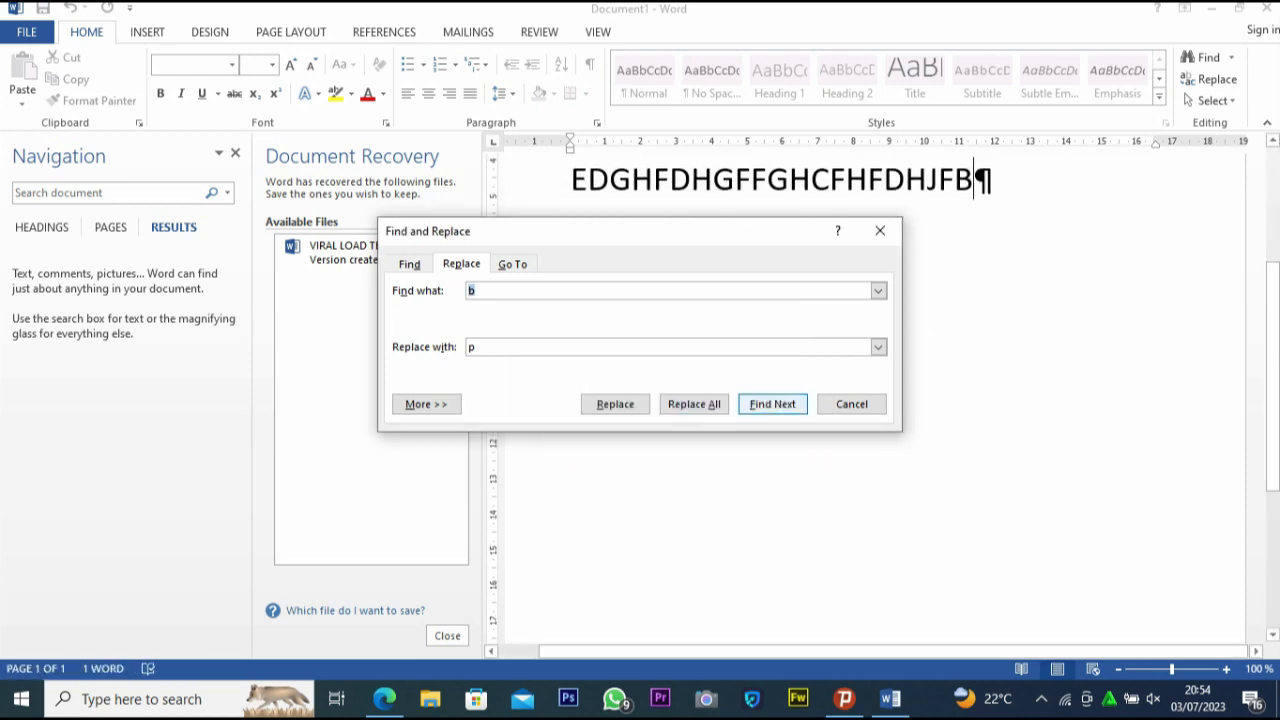
key("Return")
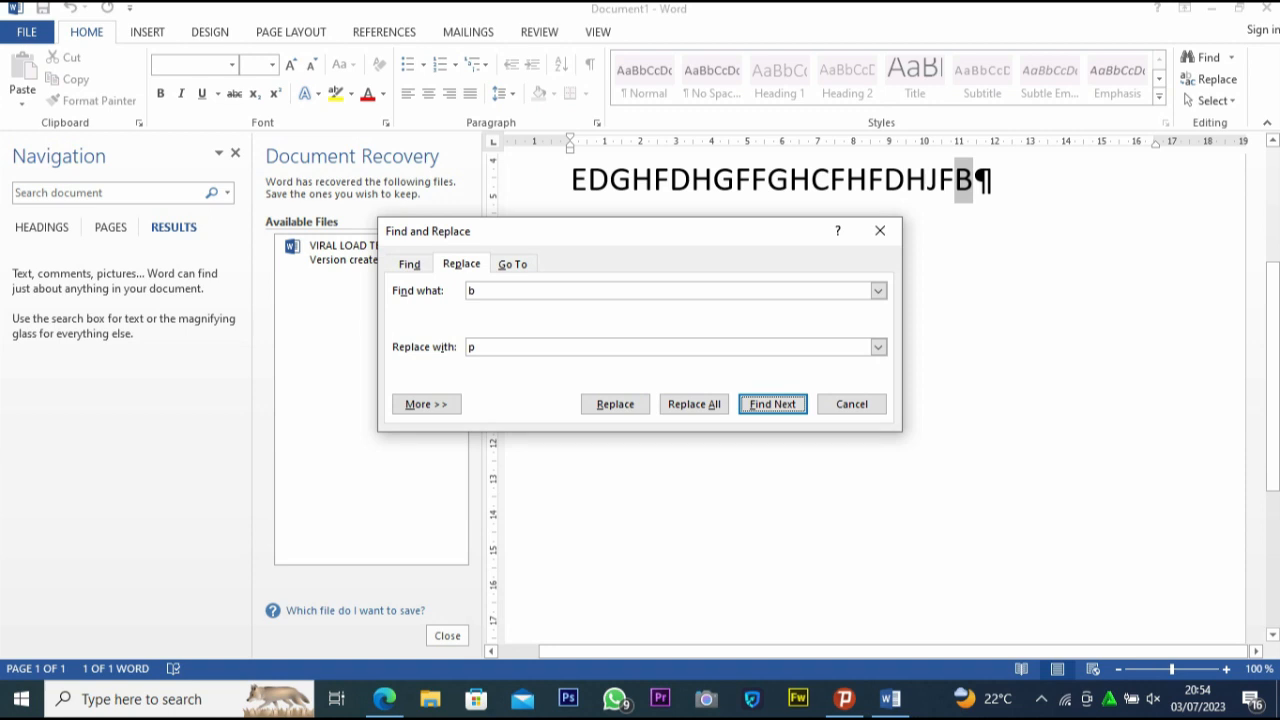
key("Return")
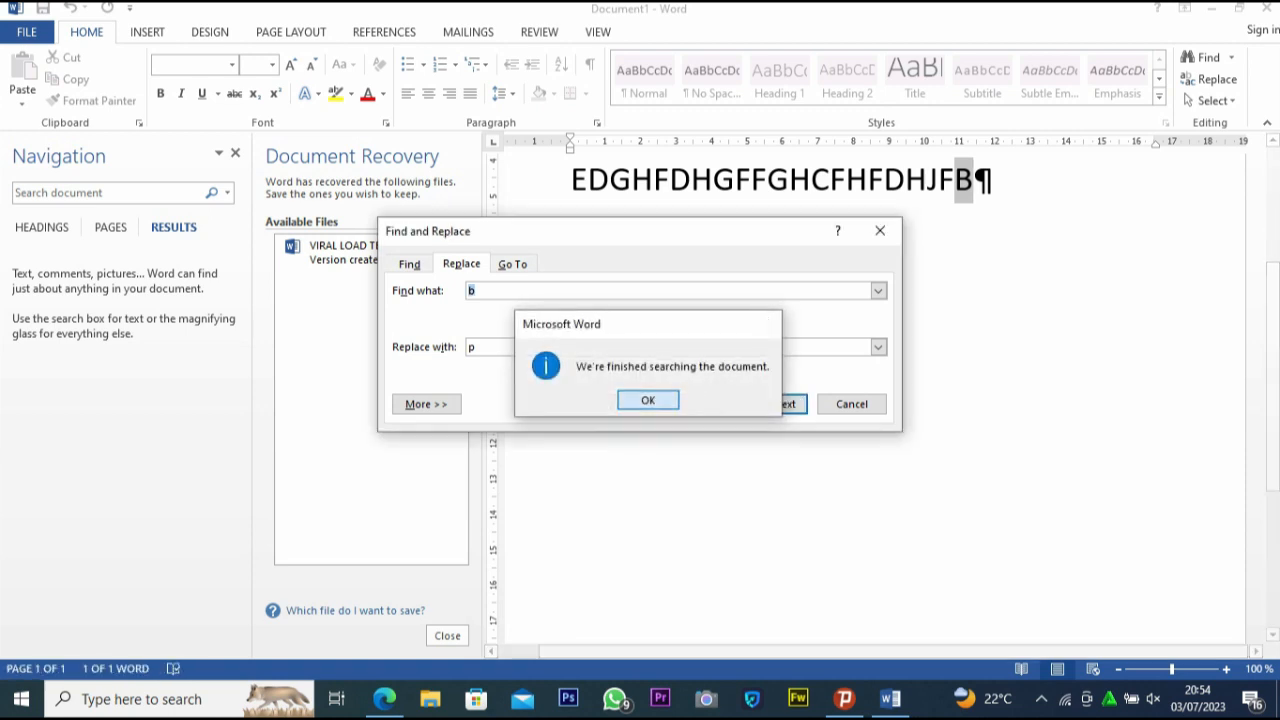
key("Return")
key("Escape")
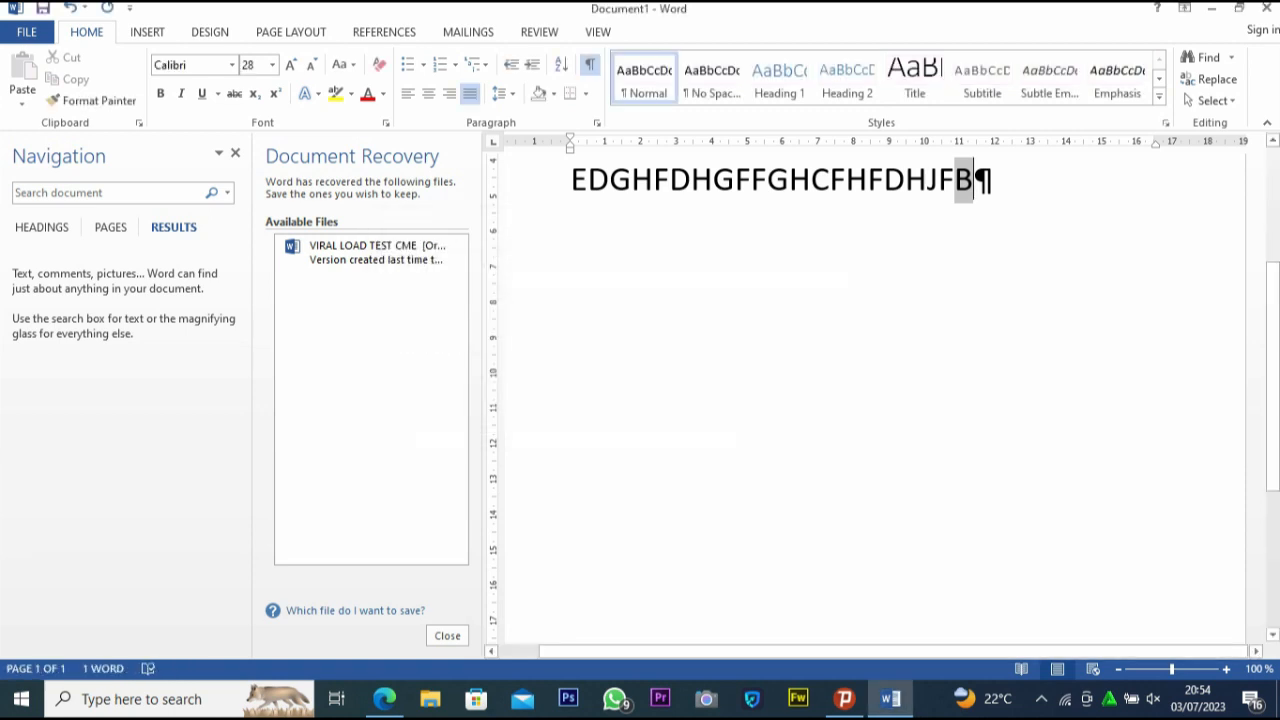
Select all the text in the document and open the selection options again
key("Right")
scroll(875, 400, "up", 4)
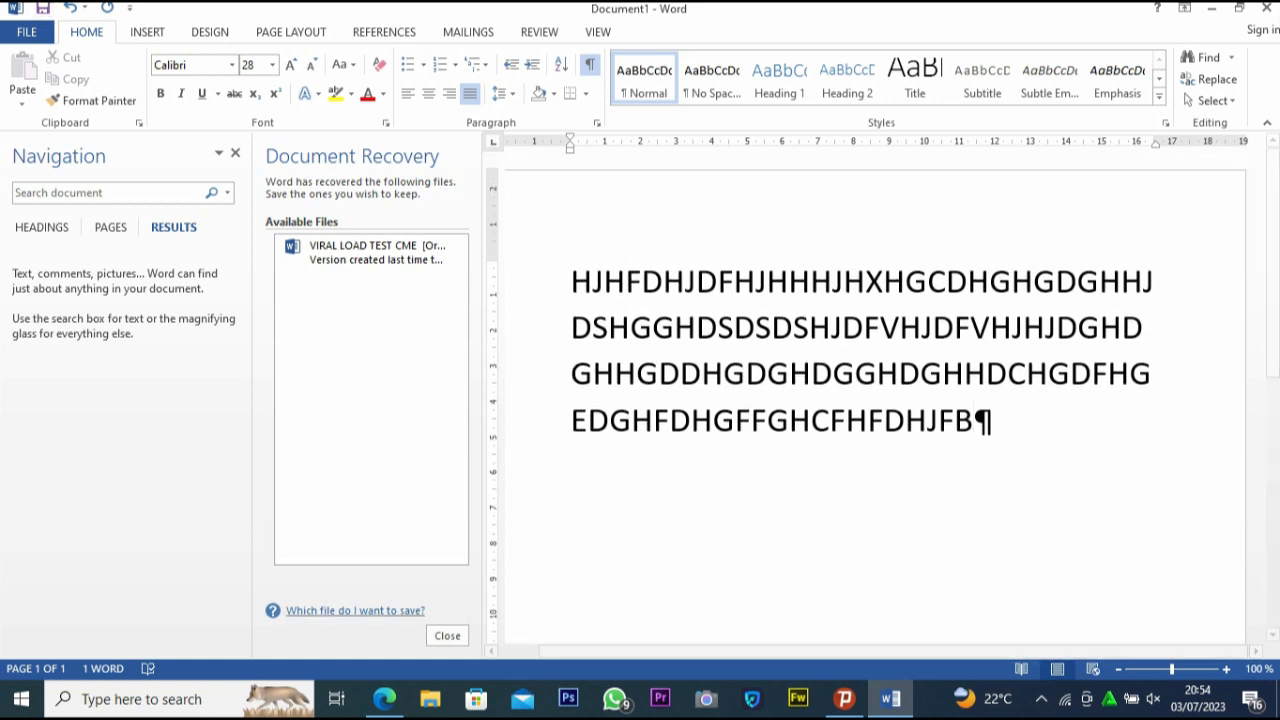
left_click(1212, 100)
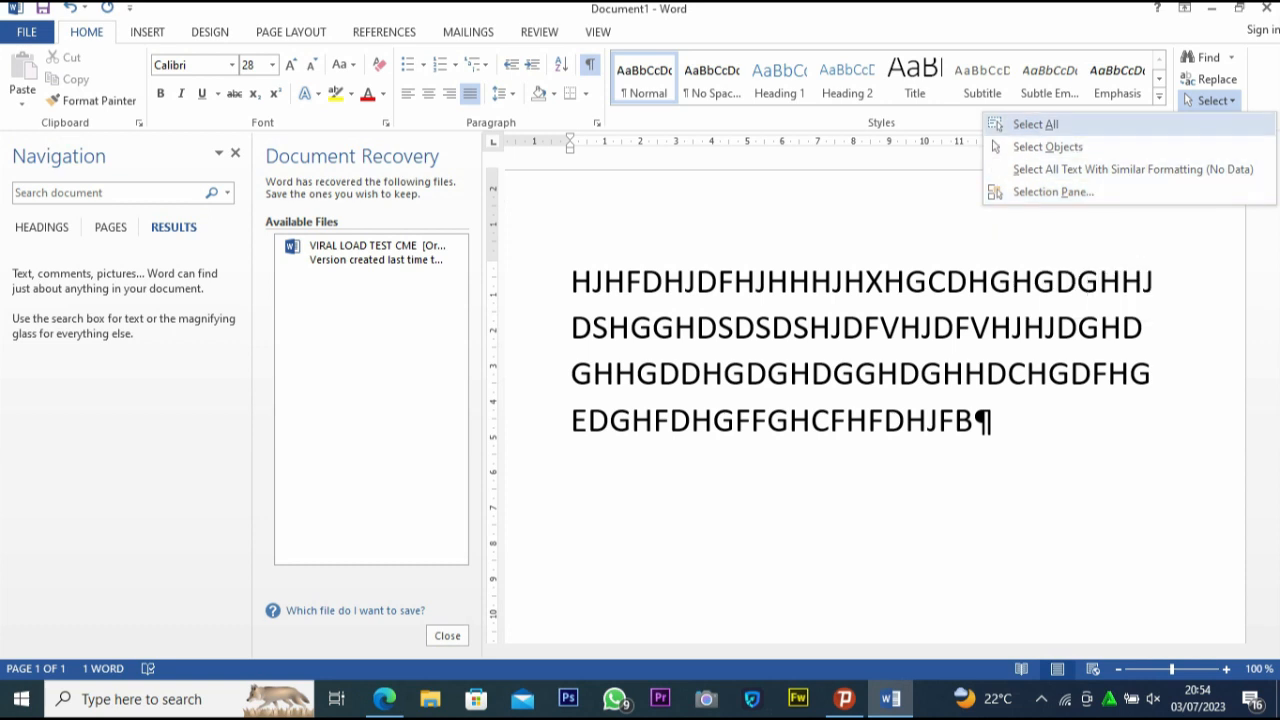
left_click(1035, 124)
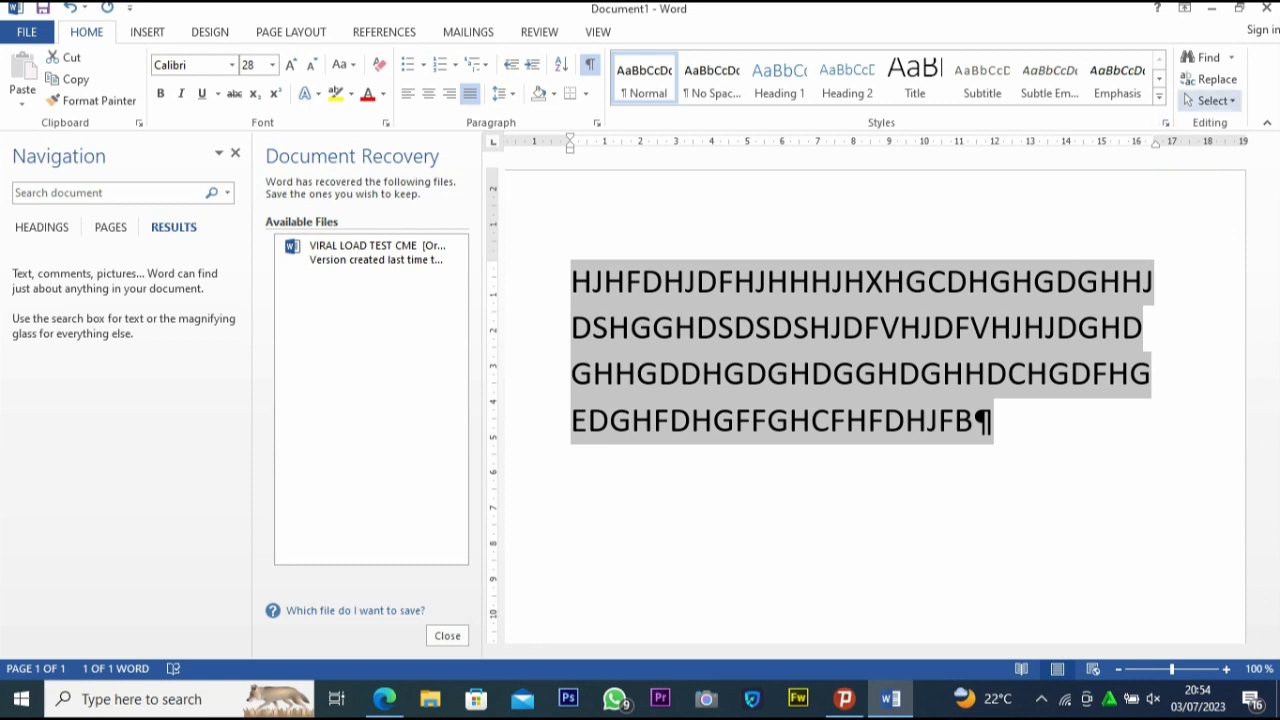
left_click(1213, 100)
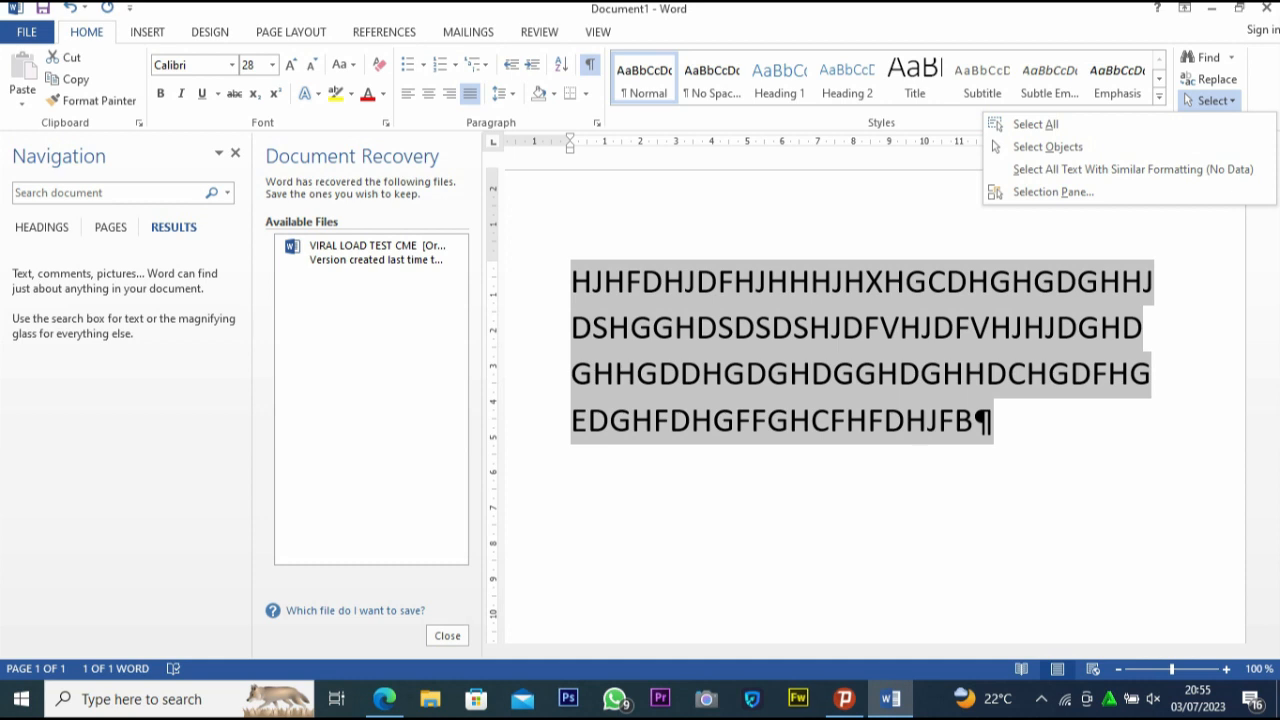
Preview font colours on the selected text, highlight it in yellow instead, and place the cursor at its end
left_click(383, 93)
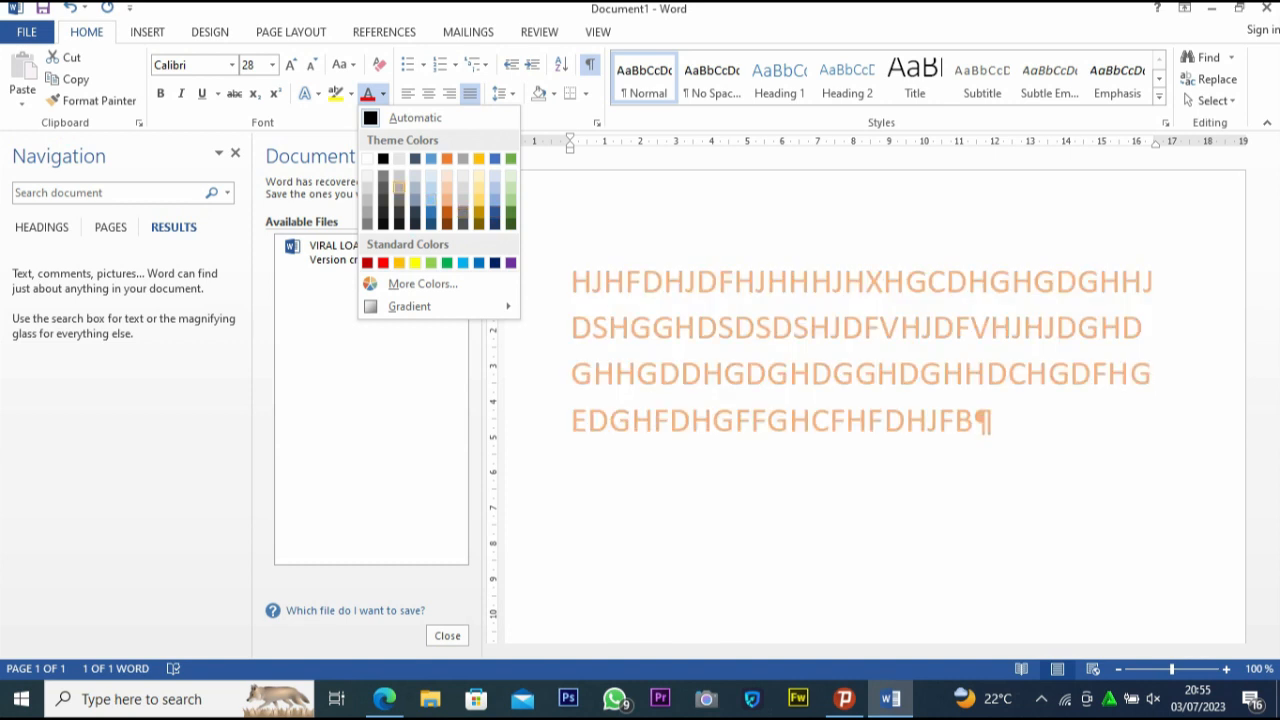
left_click(351, 93)
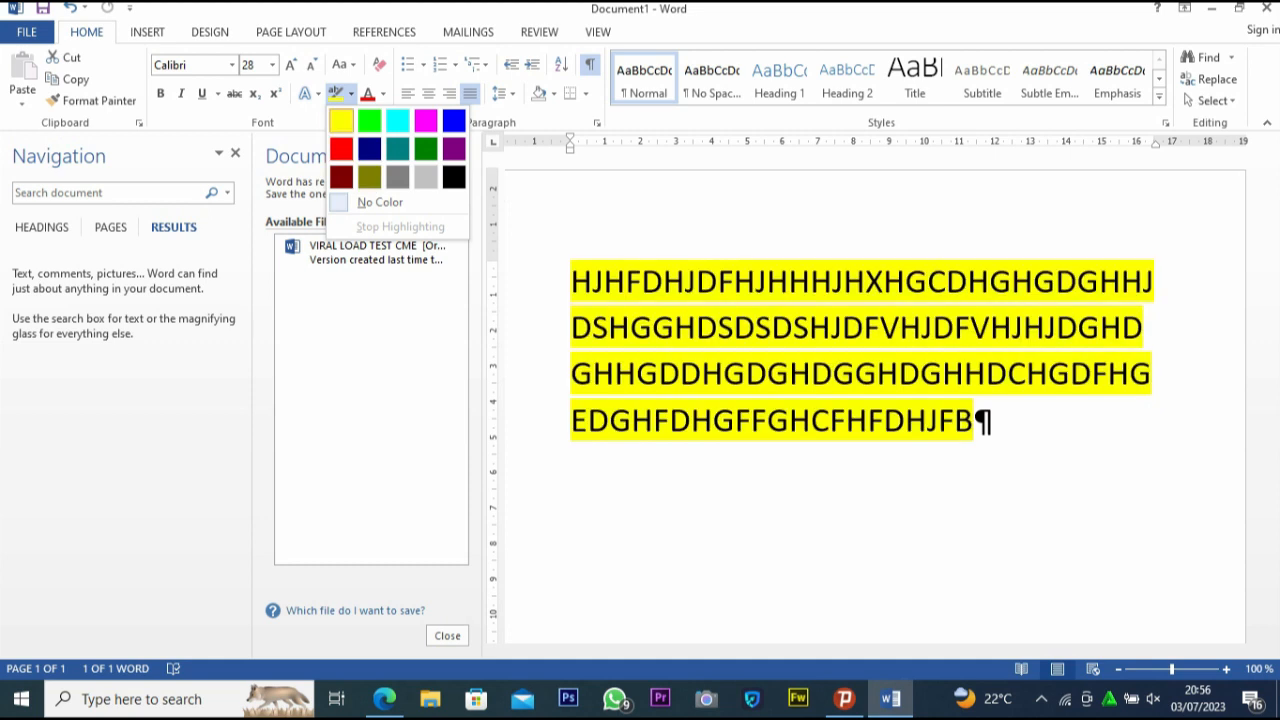
left_click(341, 121)
left_click(974, 420)
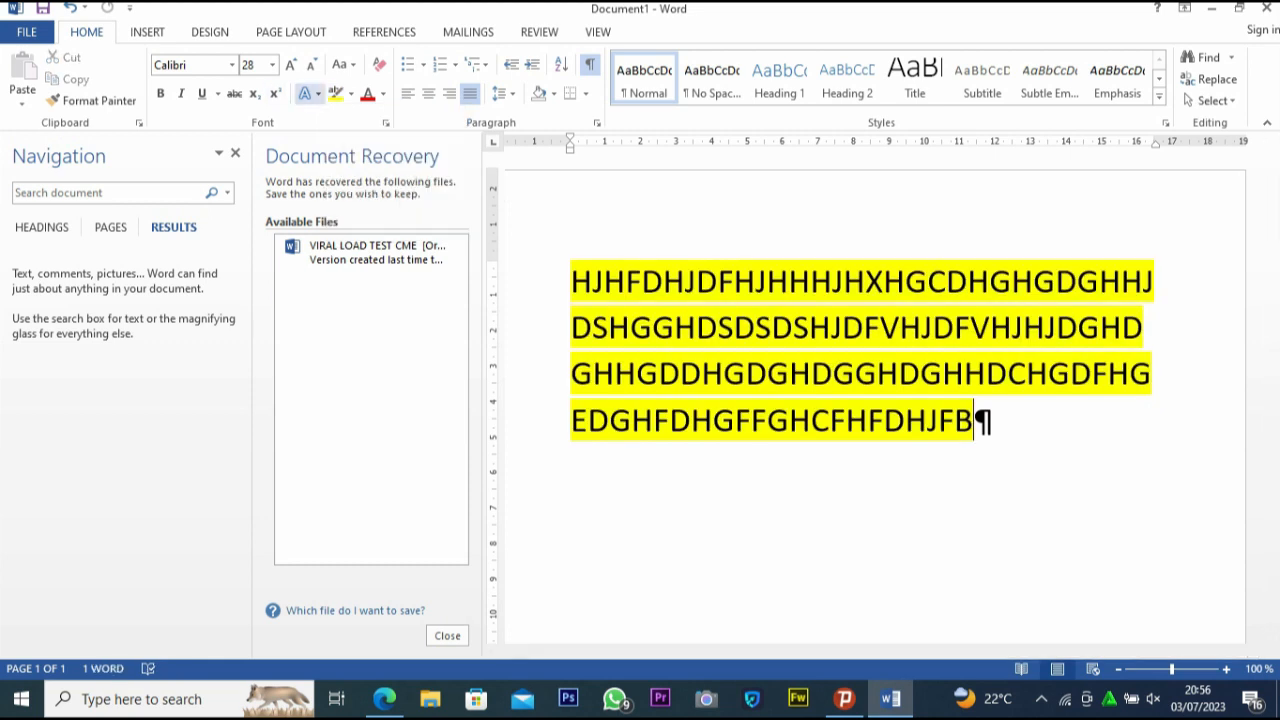
Reselect the whole text and look through the text effects, including the outline options, without applying any
left_click(309, 93)
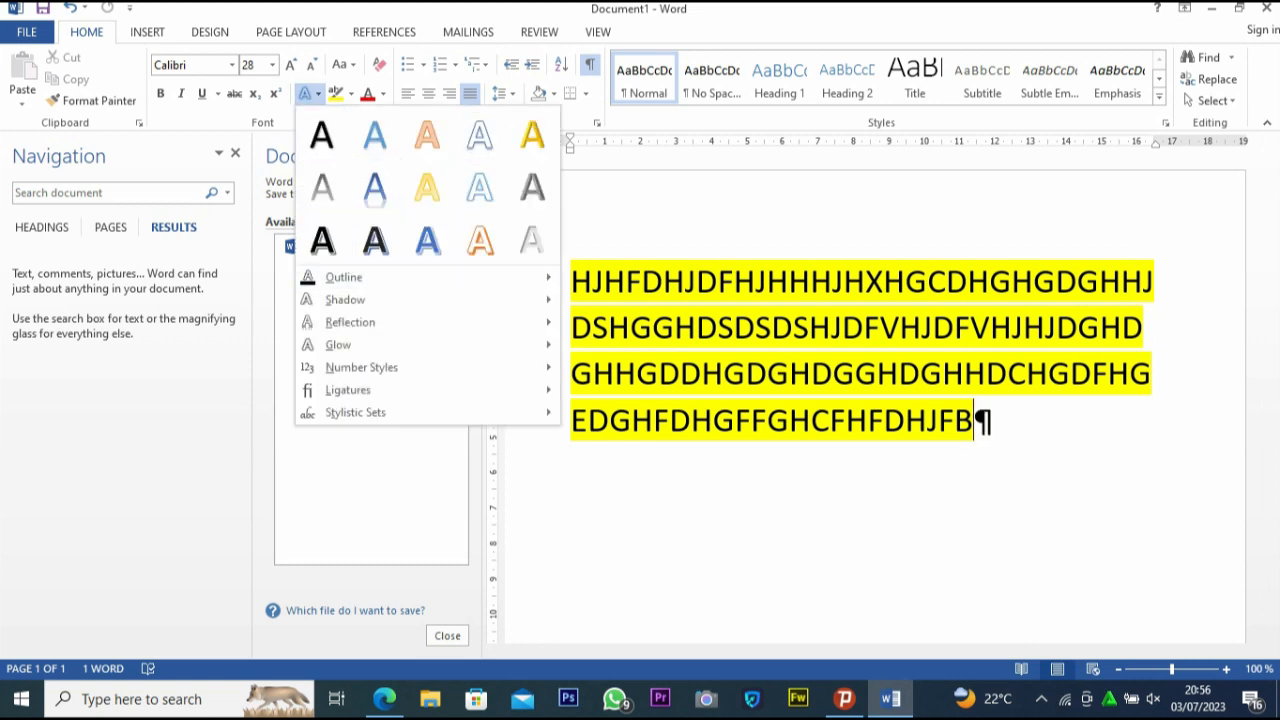
key("Escape")
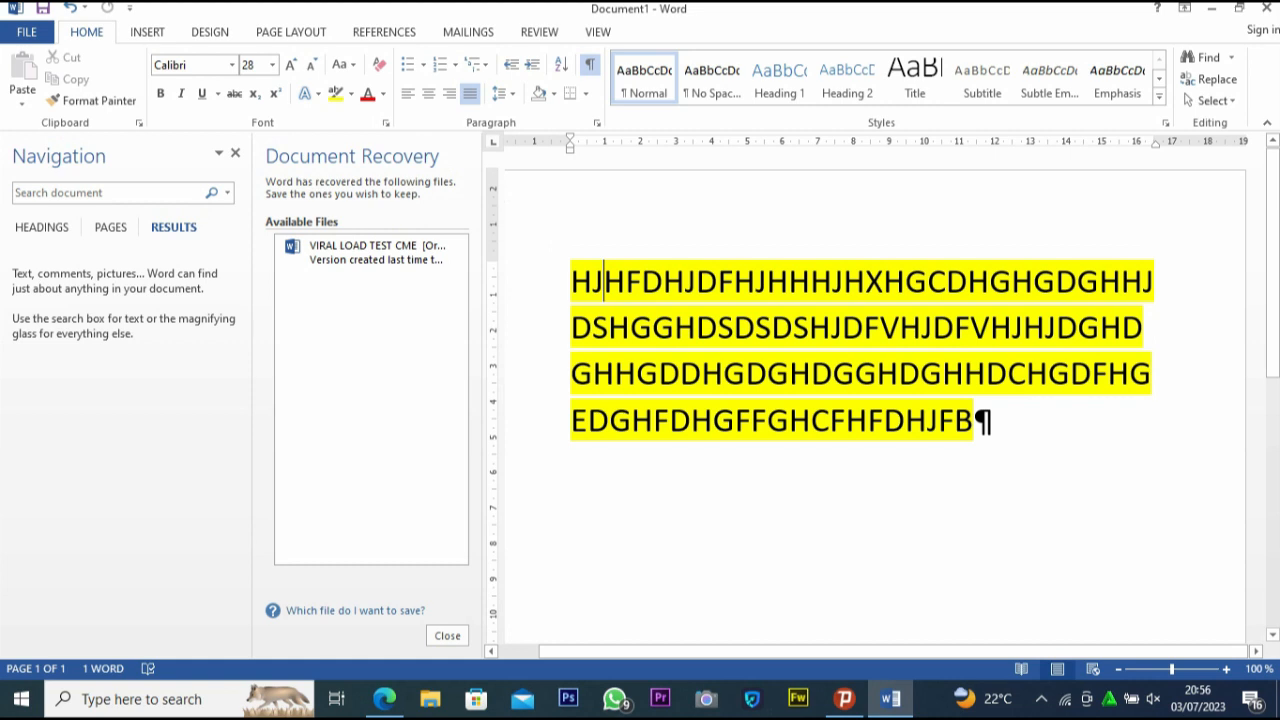
key("shift+Left")
key("shift+Left")
key("shift+Left")
key("shift+Left")
key("shift+Left")
key("shift+Left")
key("ctrl+a")
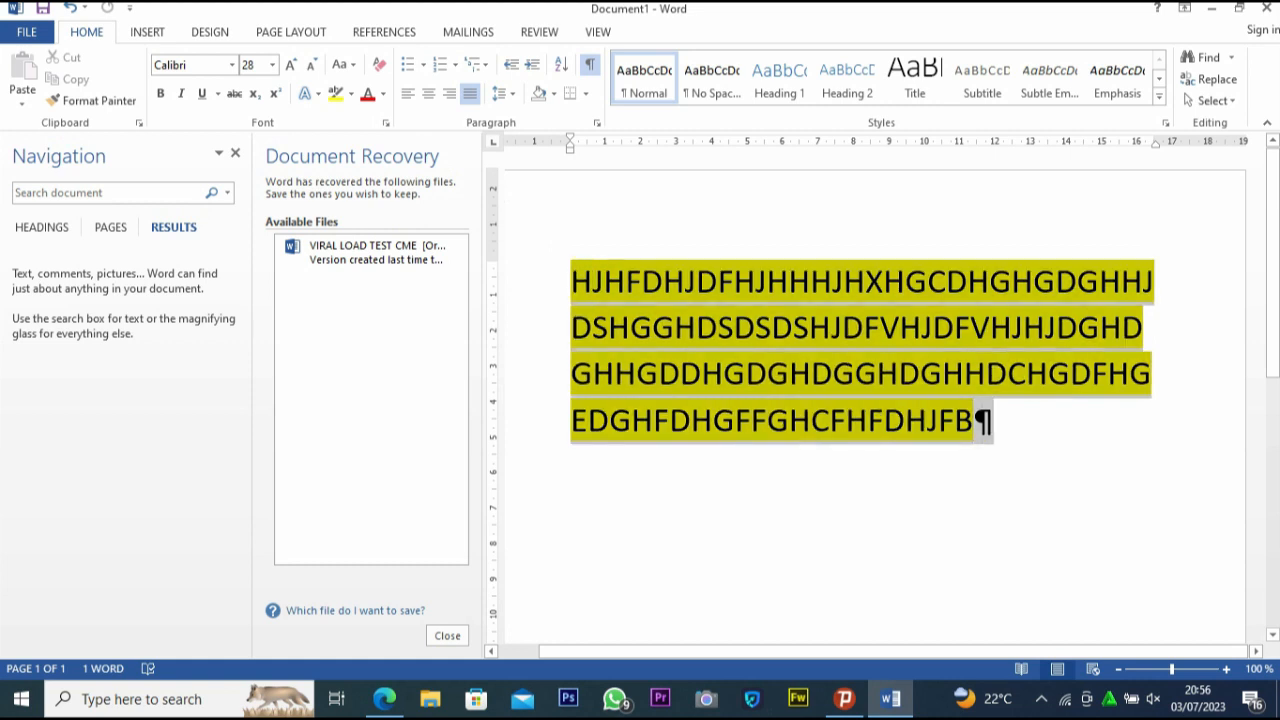
left_click(305, 93)
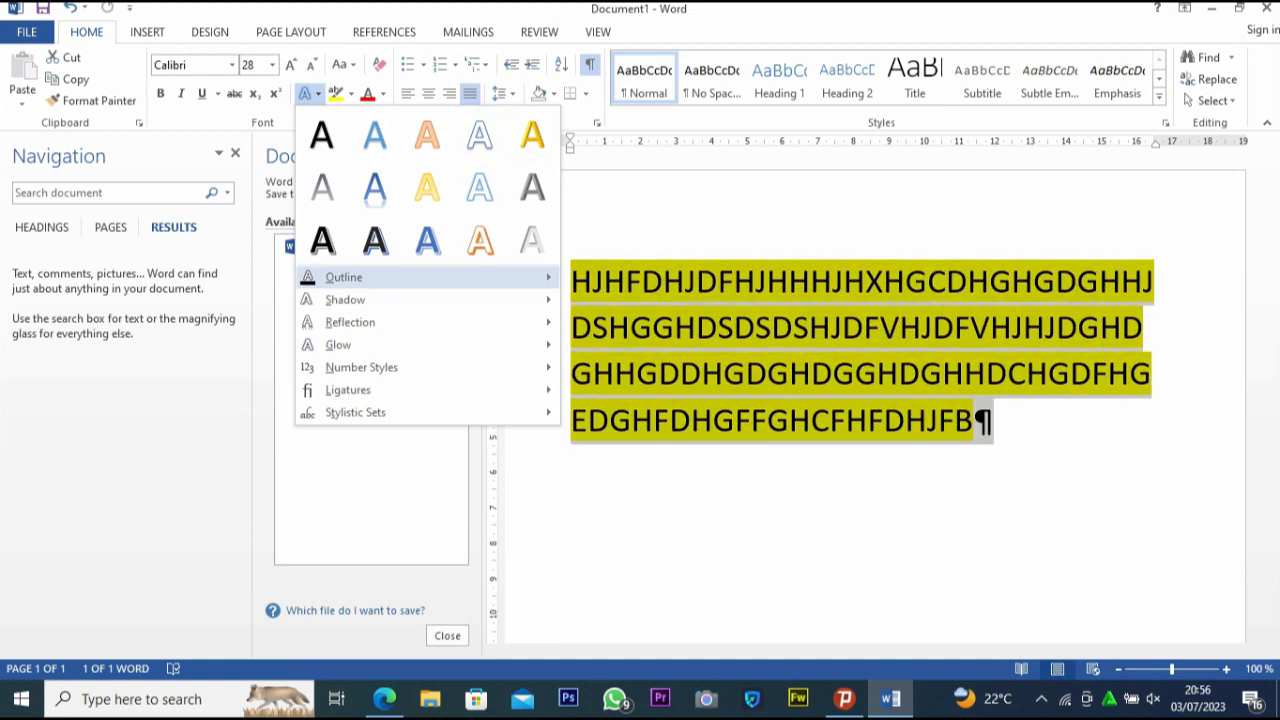
key("Escape")
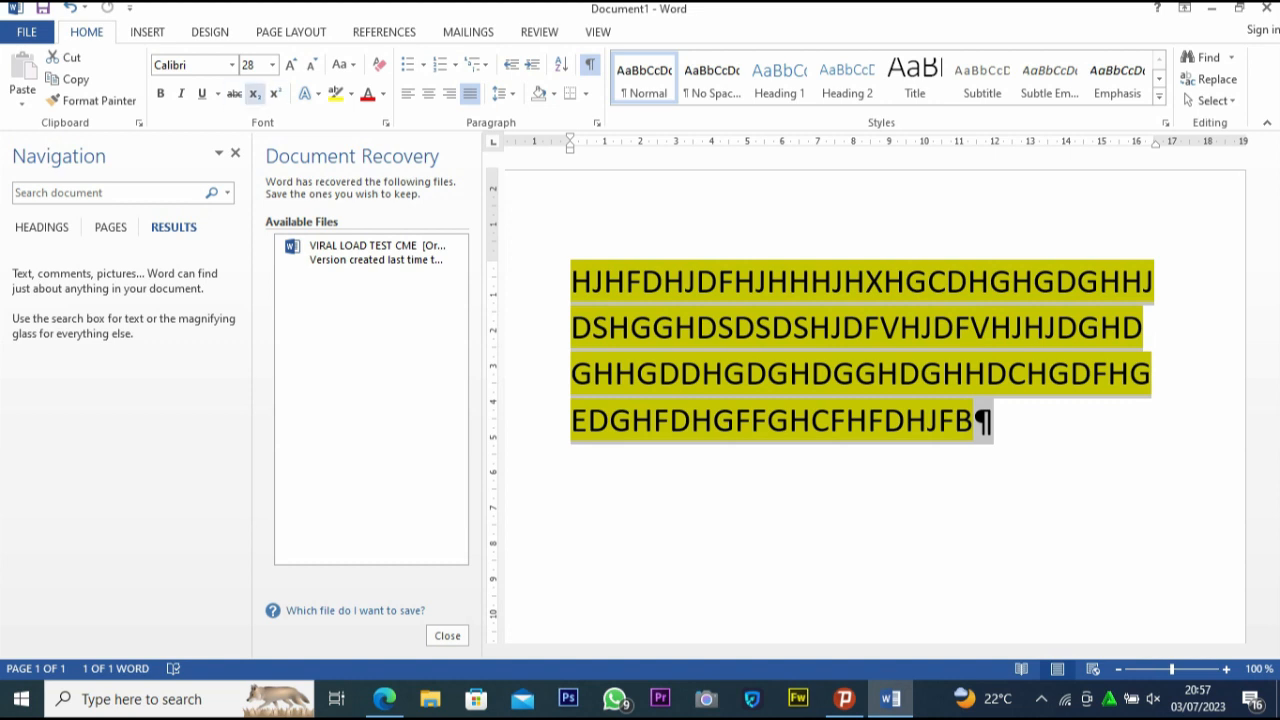
Format the selected text as subscript, bold, italic, underlined and strikethrough
left_click(254, 93)
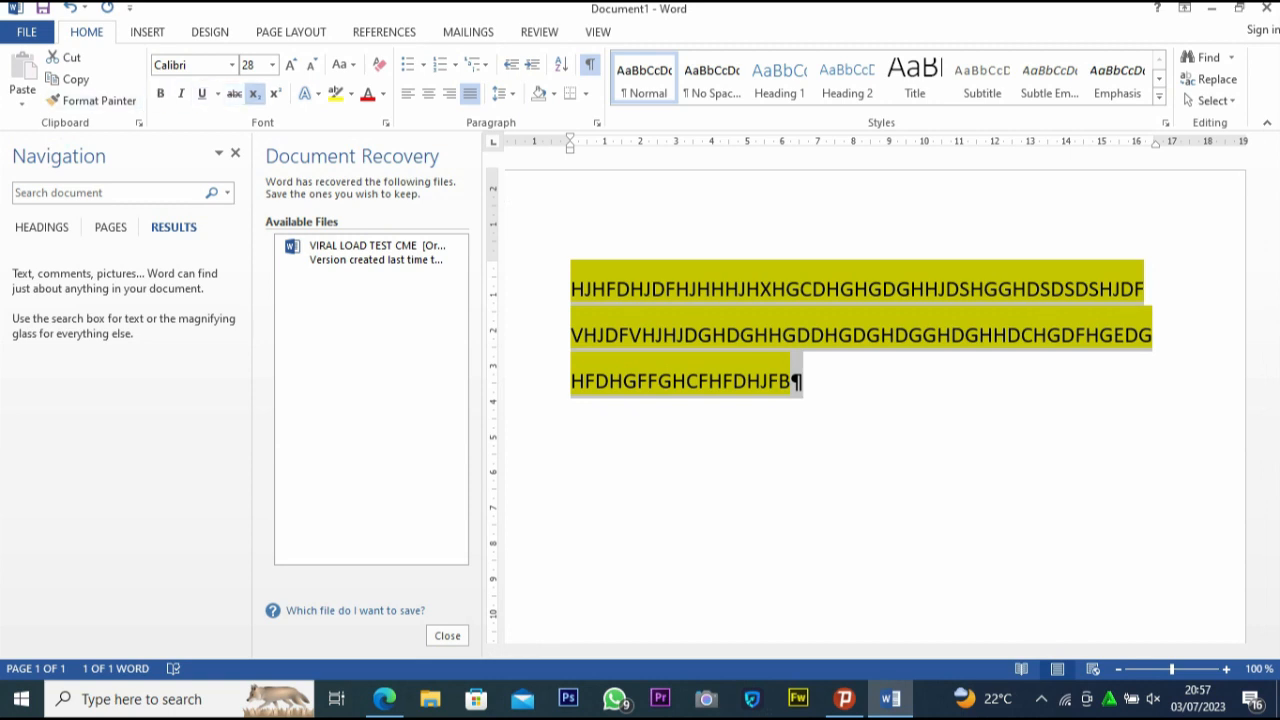
left_click(160, 93)
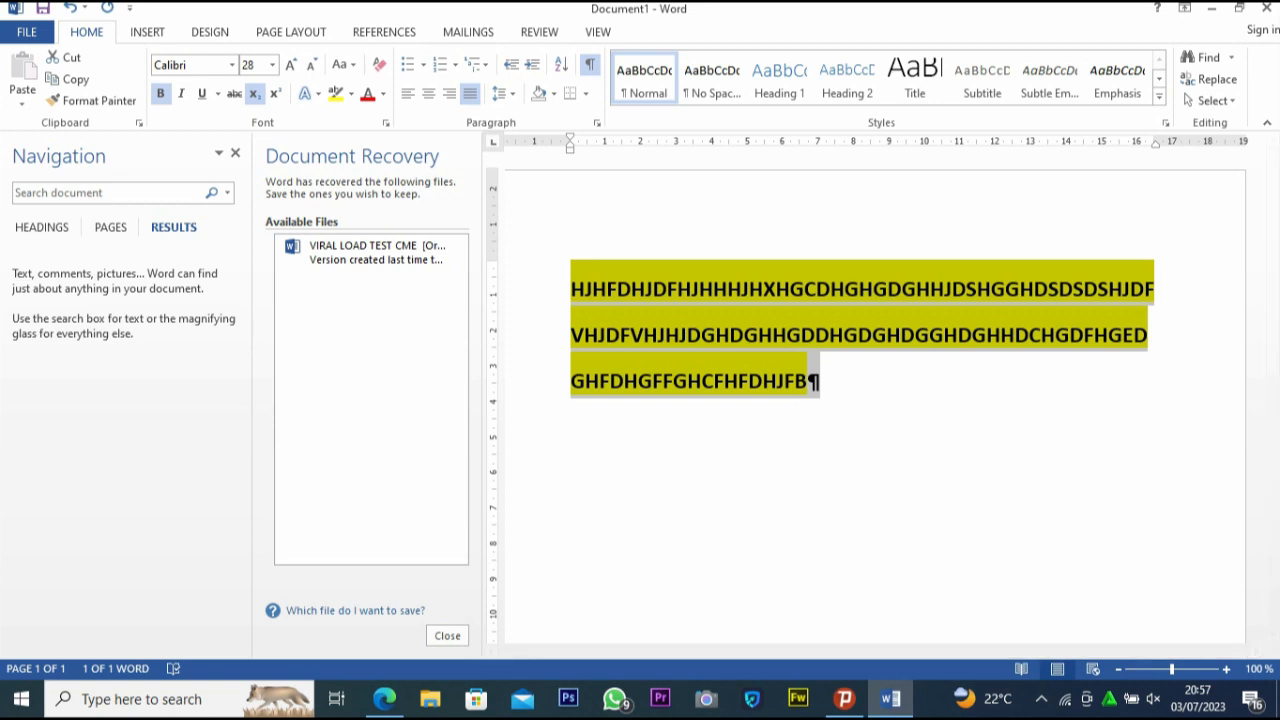
left_click(181, 93)
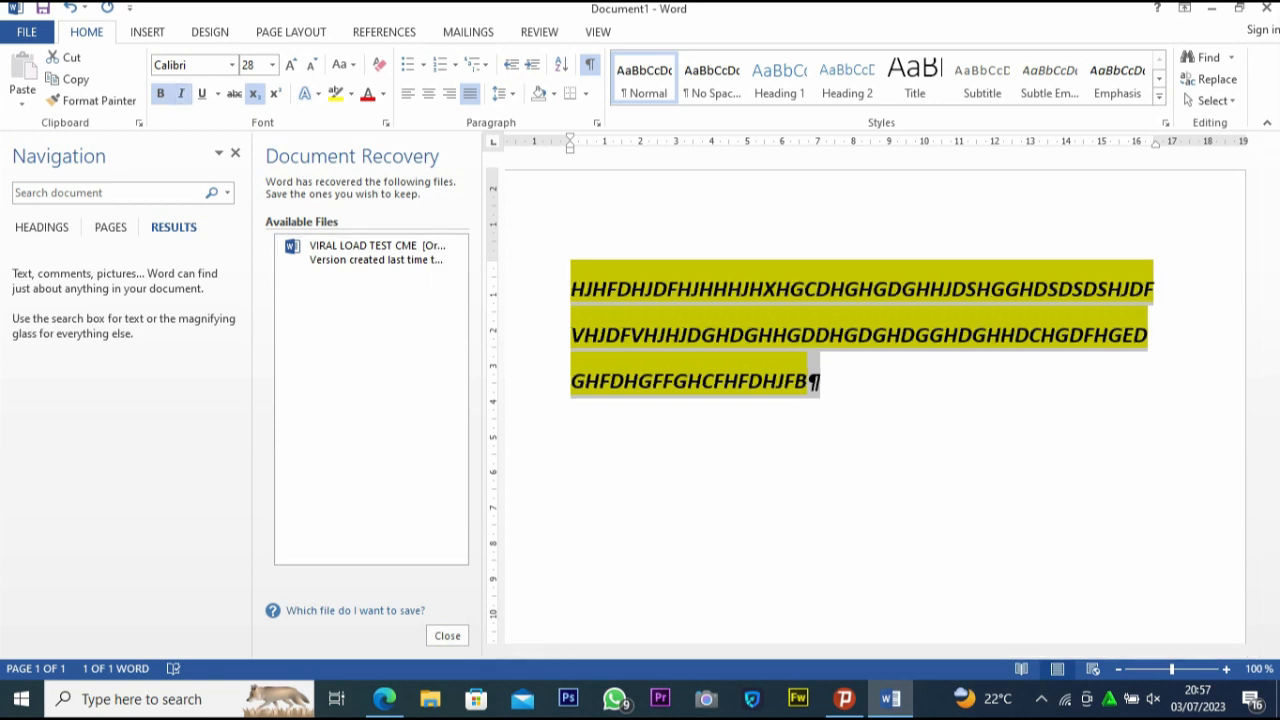
left_click(201, 93)
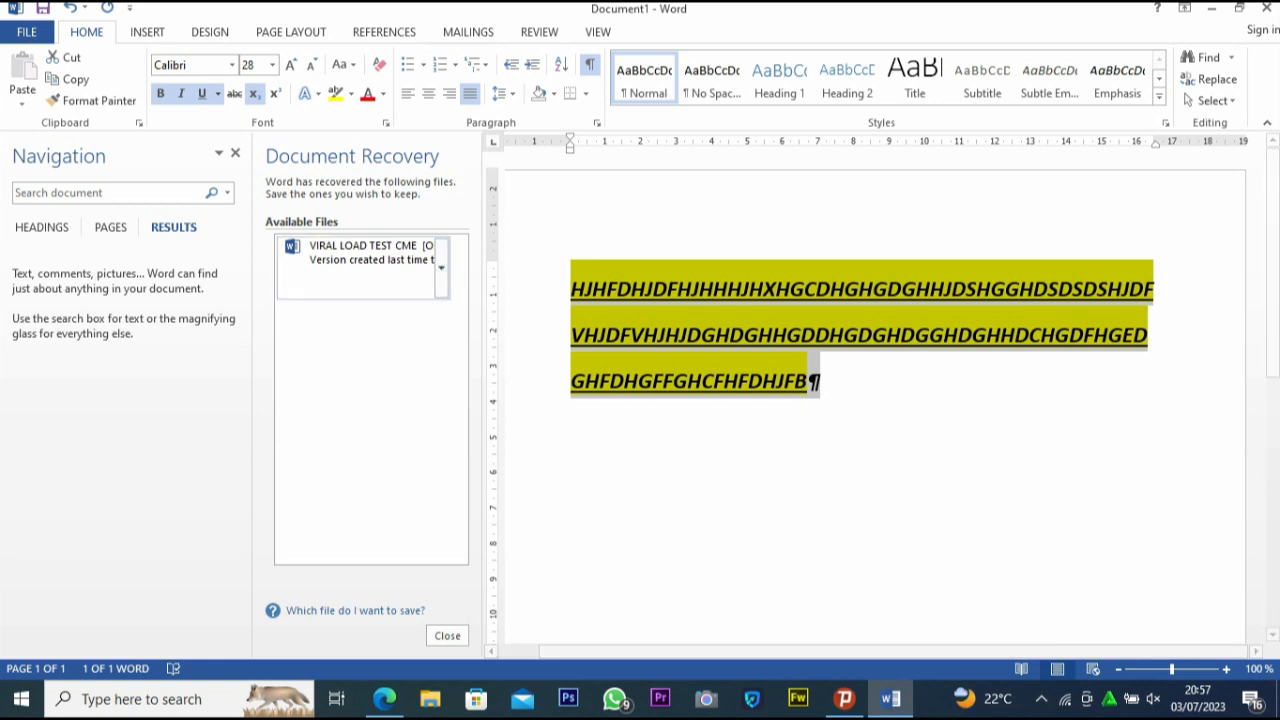
left_click(234, 93)
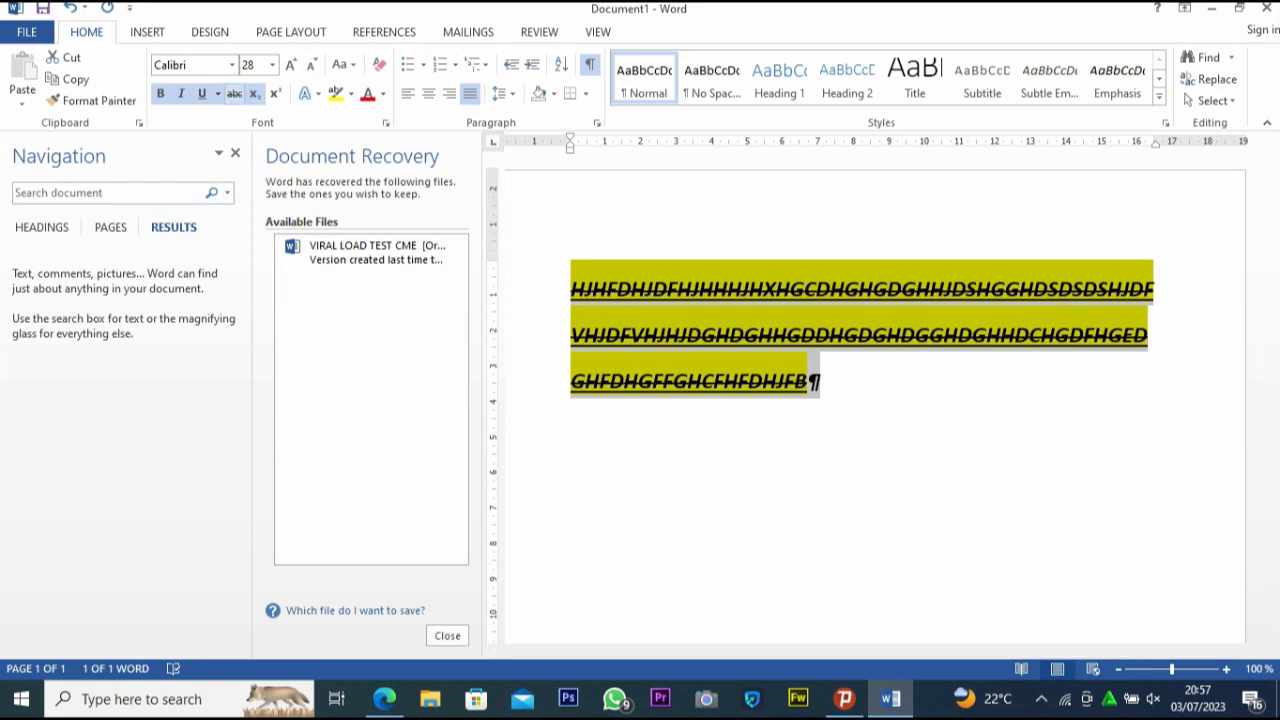
Remove the italic, bold and strikethrough formatting from the selected text while keeping the underline and subscript
left_click(234, 93)
left_click(218, 93)
left_click(218, 93)
left_click(181, 93)
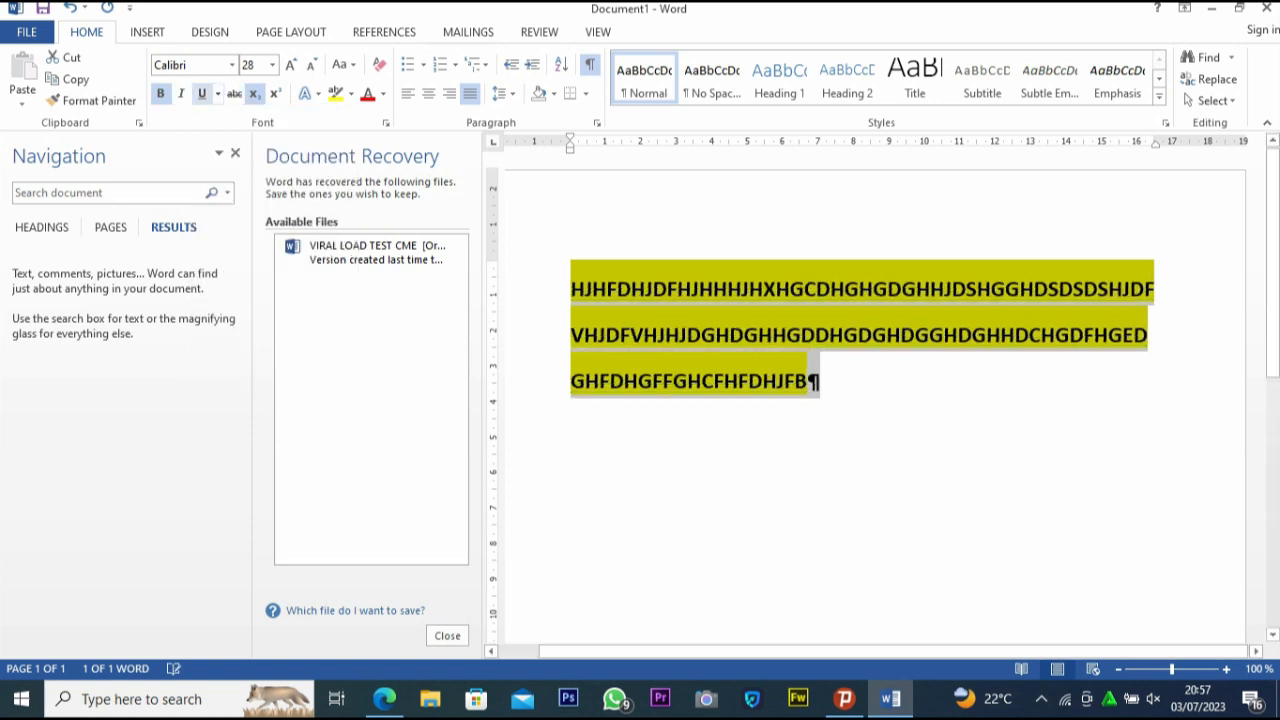
left_click(234, 93)
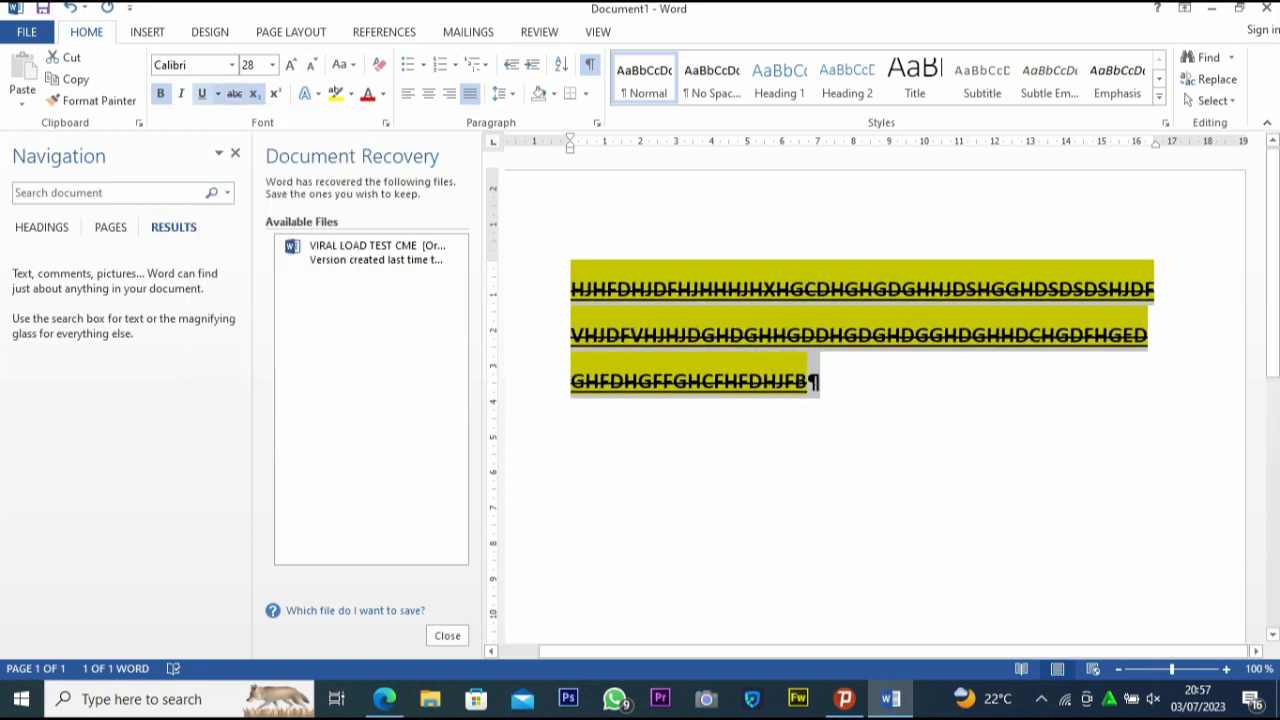
left_click(160, 93)
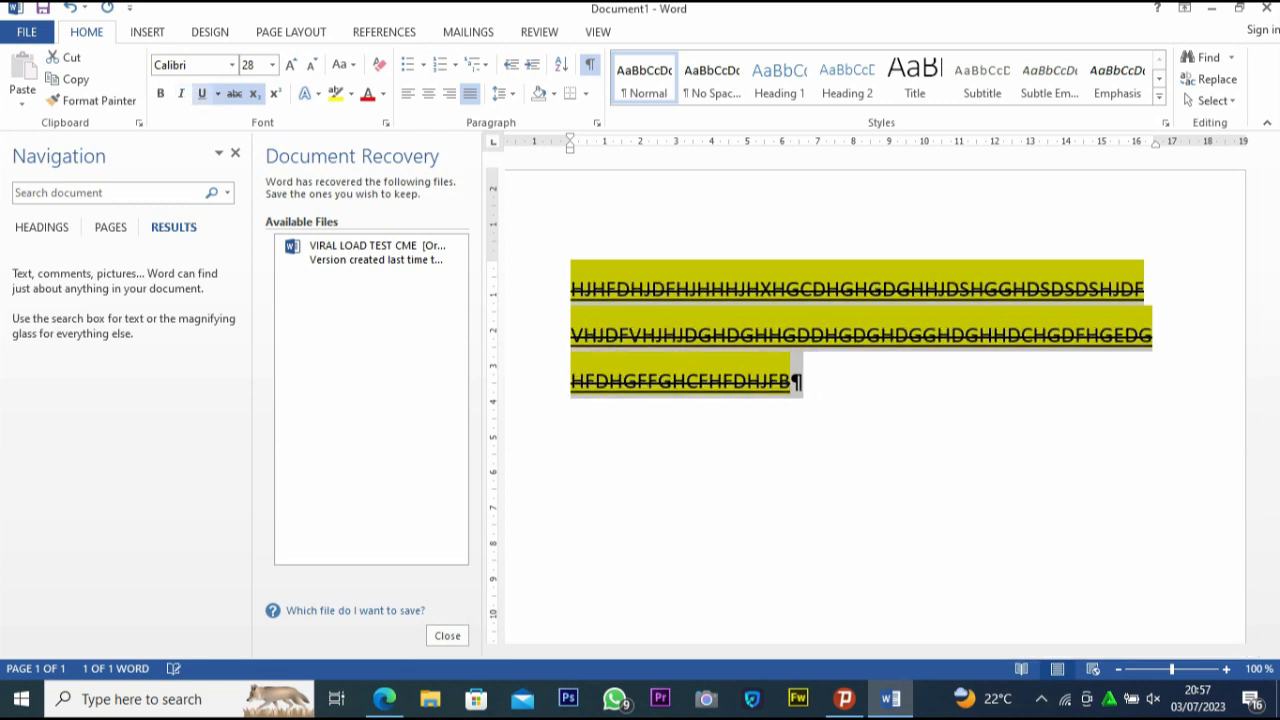
left_click(234, 93)
Preview the underline styles, view the Font dialog's underline settings, close it and deselect the text
left_click(217, 93)
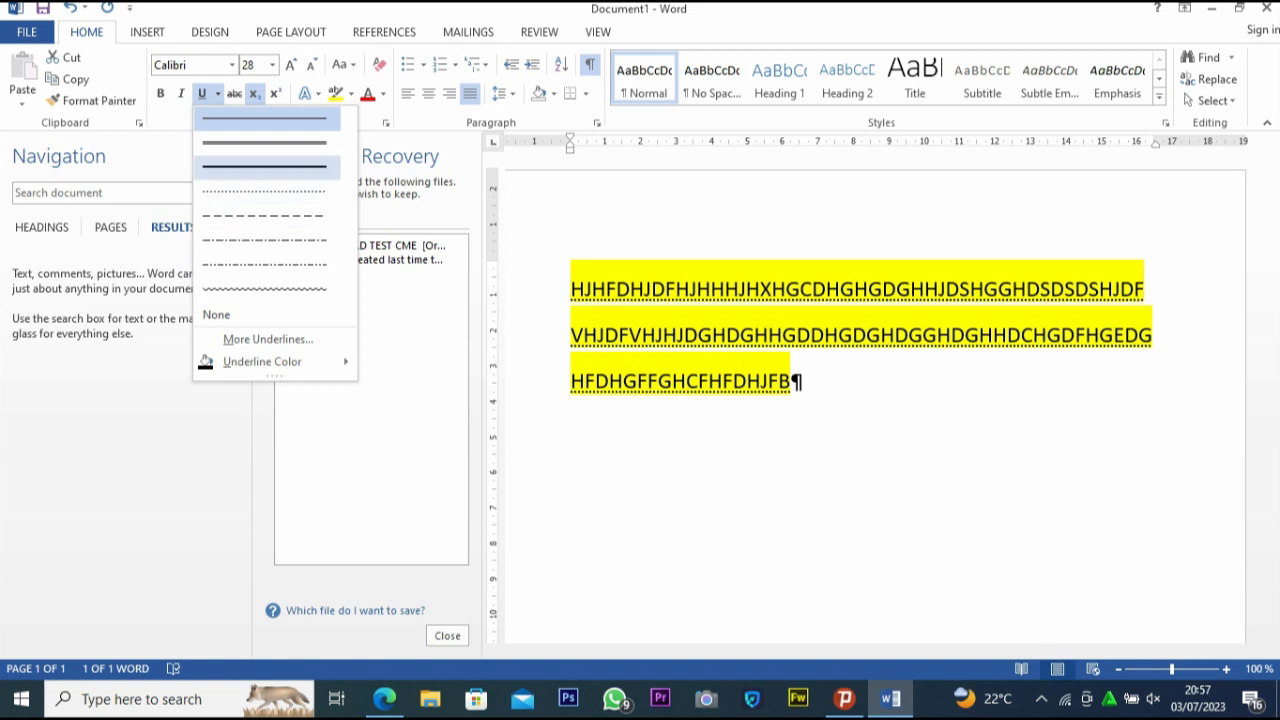
left_click(268, 339)
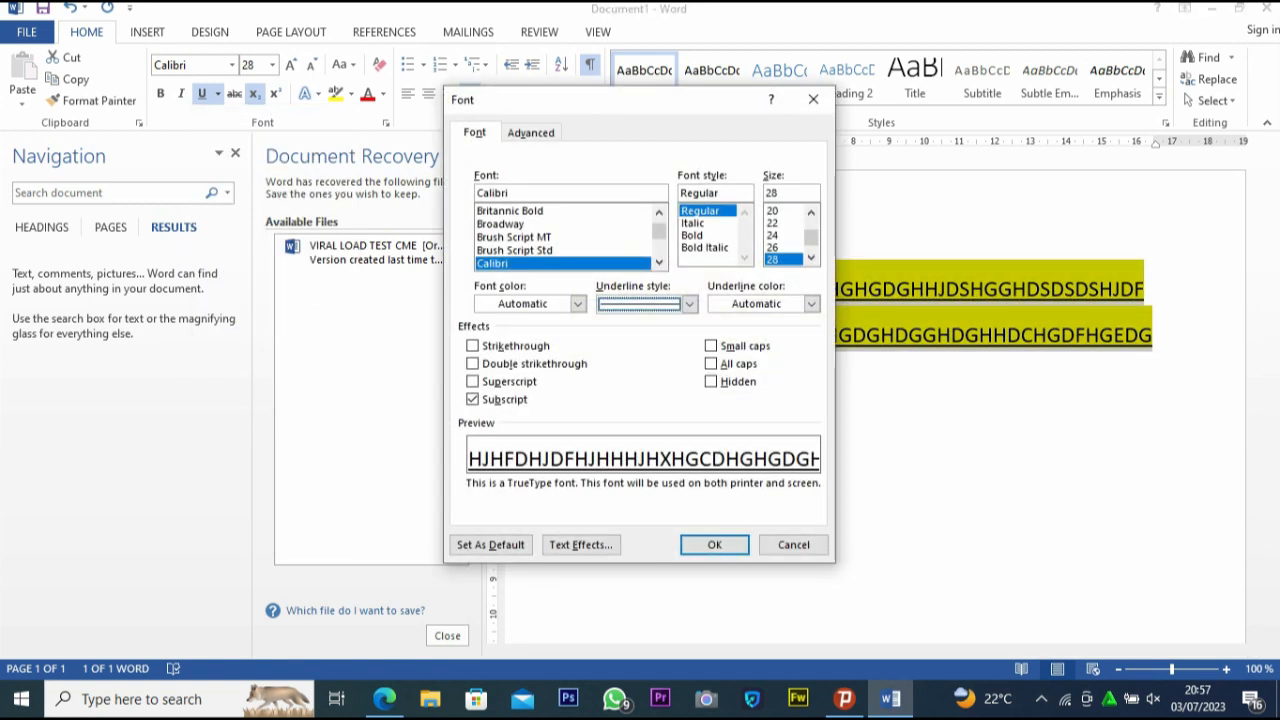
left_click(813, 99)
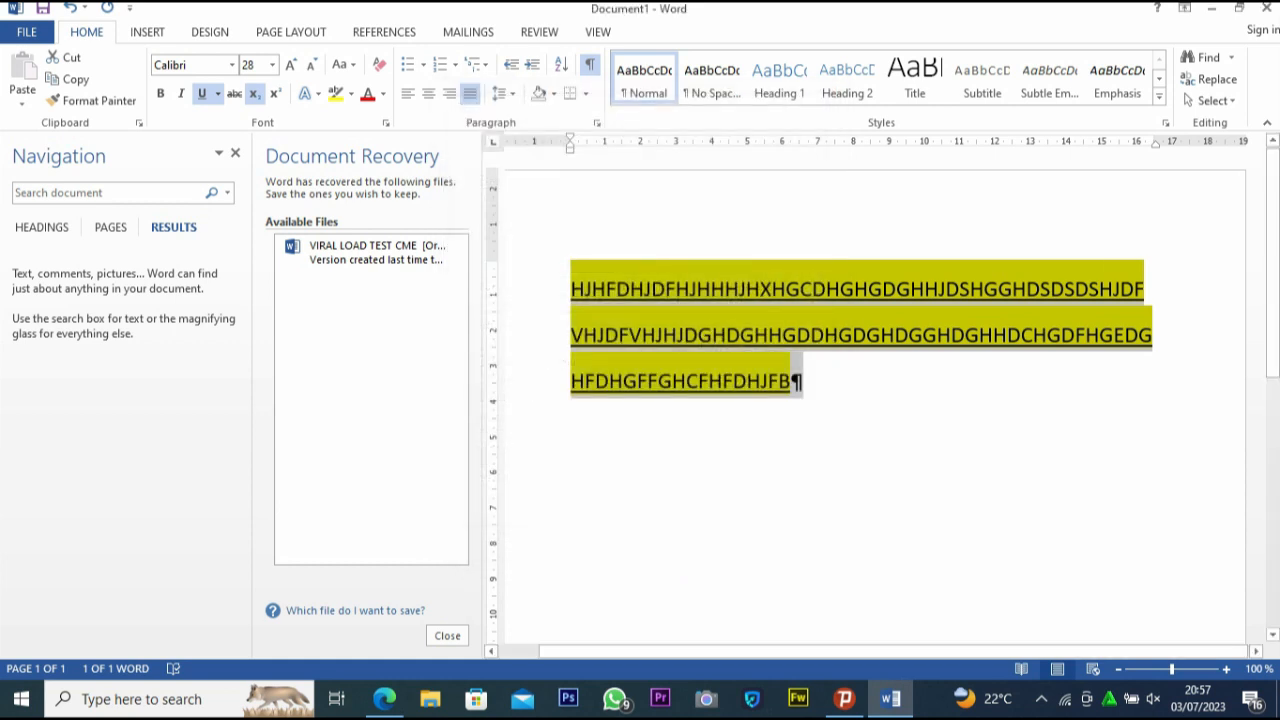
left_click(791, 382)
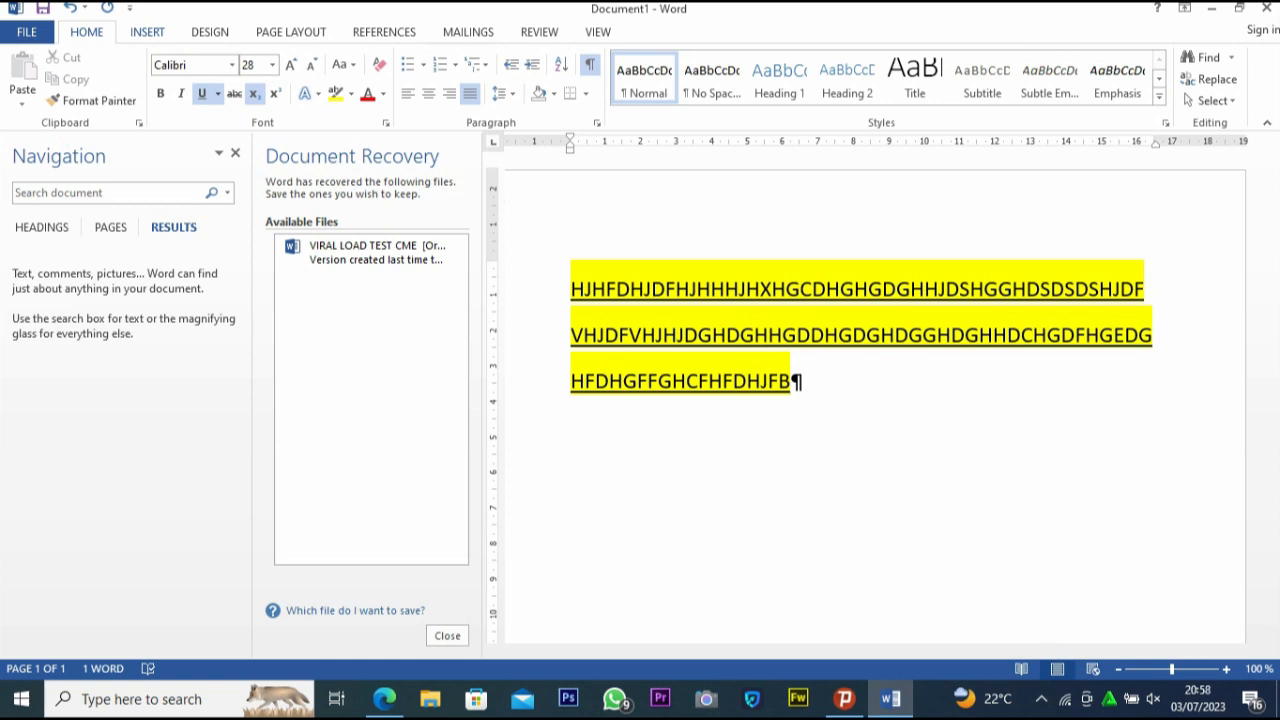
Insert the built-in Facet cover page into the document
left_click(147, 32)
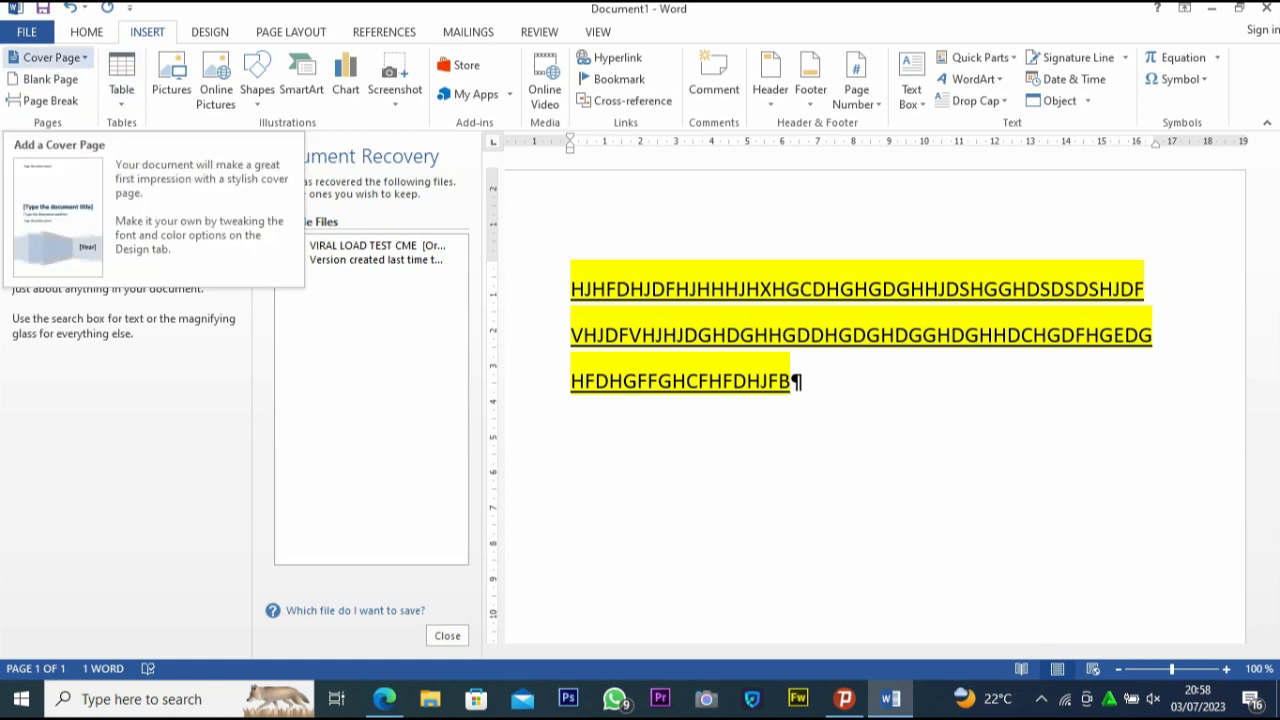
left_click(48, 58)
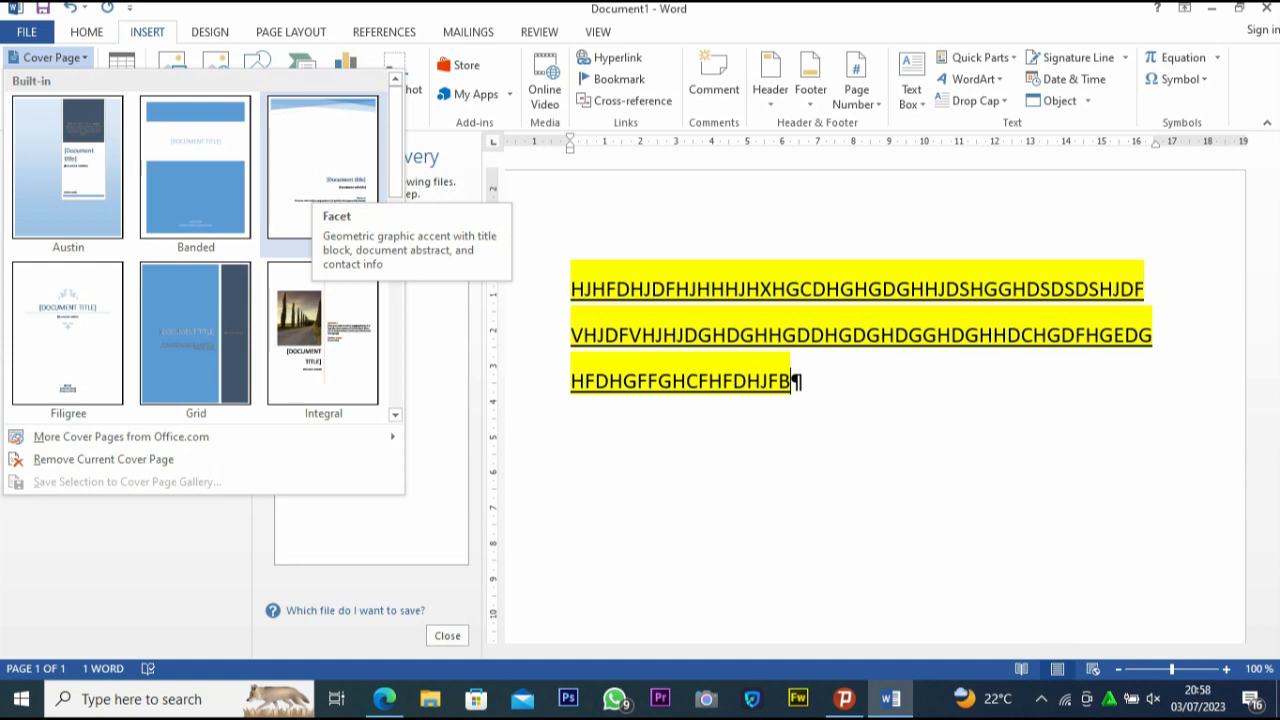
left_click(322, 165)
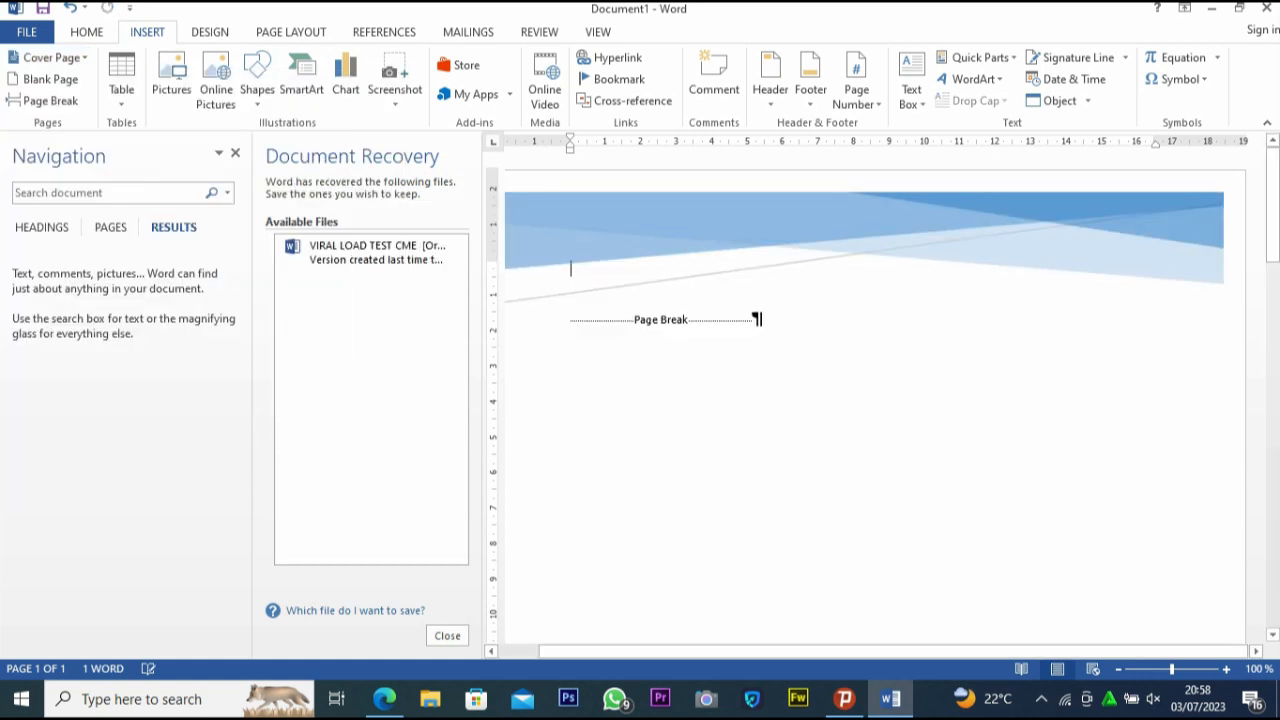
Examine the cover page's title, subtitle, abstract and author fields and the sample text on the following page
scroll(875, 400, "down", 10)
scroll(875, 400, "up", 7)
scroll(875, 400, "down", 1)
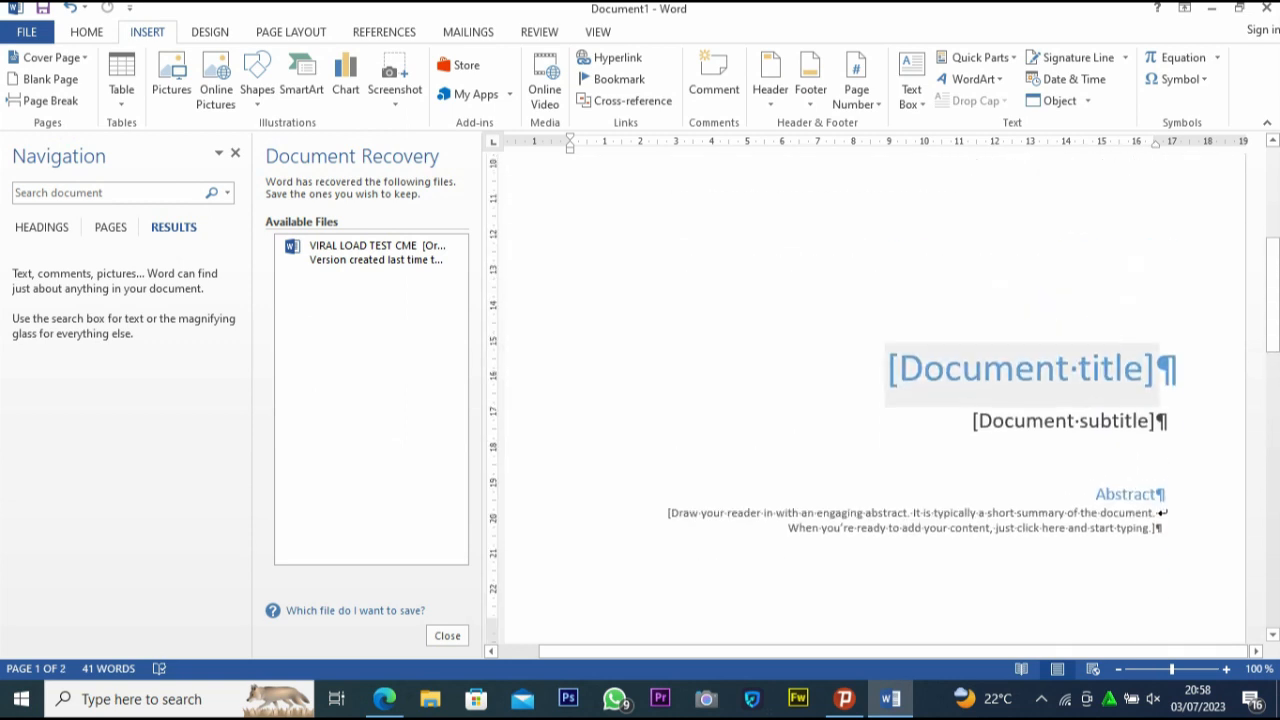
scroll(875, 400, "down", 5)
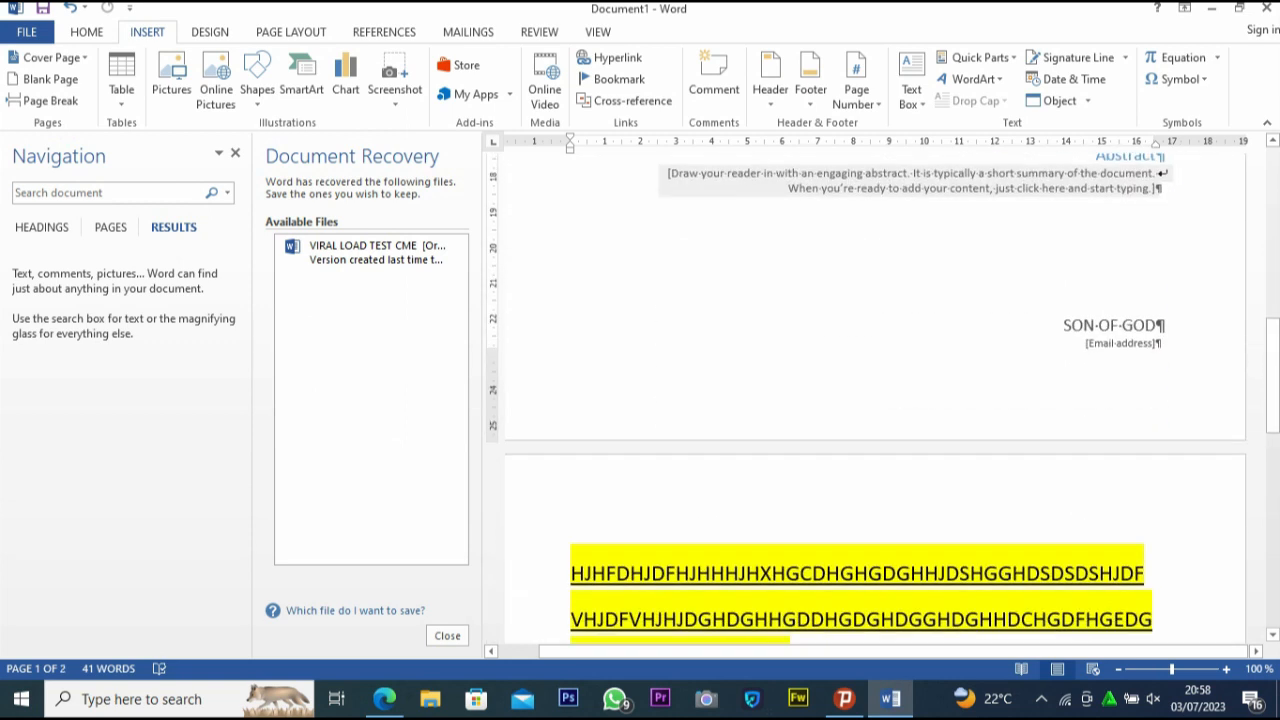
scroll(875, 400, "up", 8)
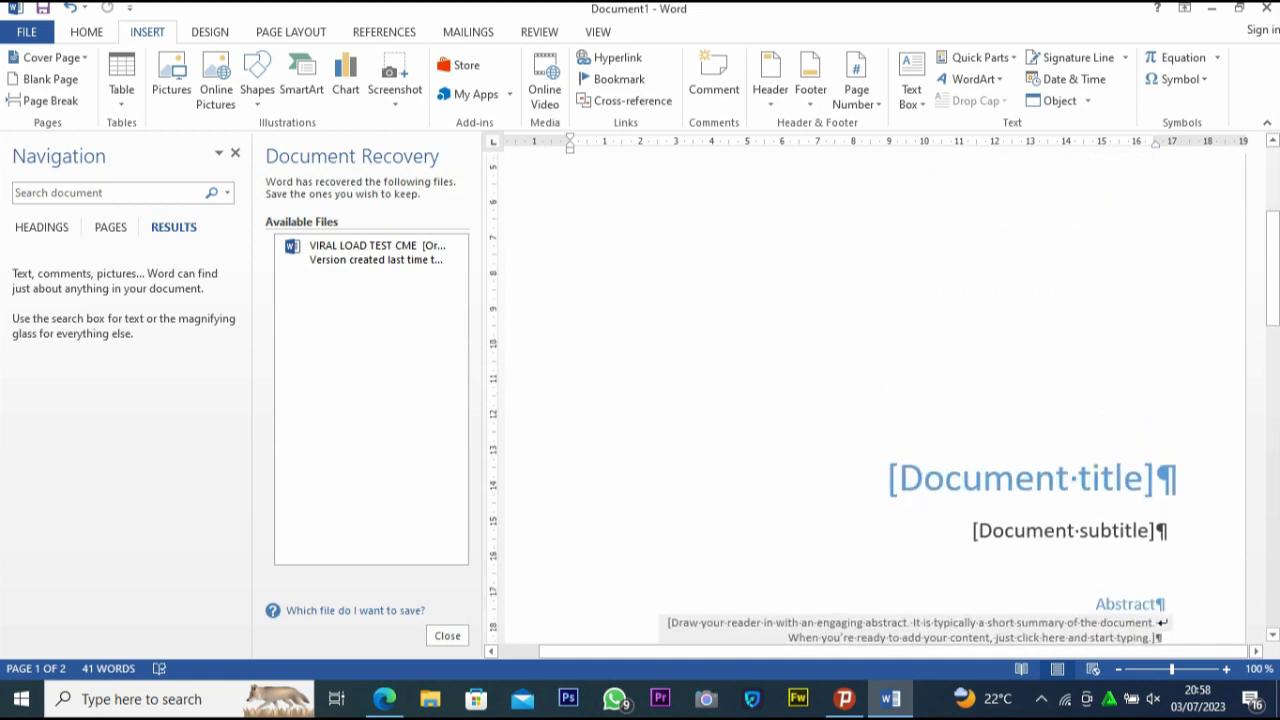
scroll(875, 400, "down", 1)
scroll(875, 400, "down", 6)
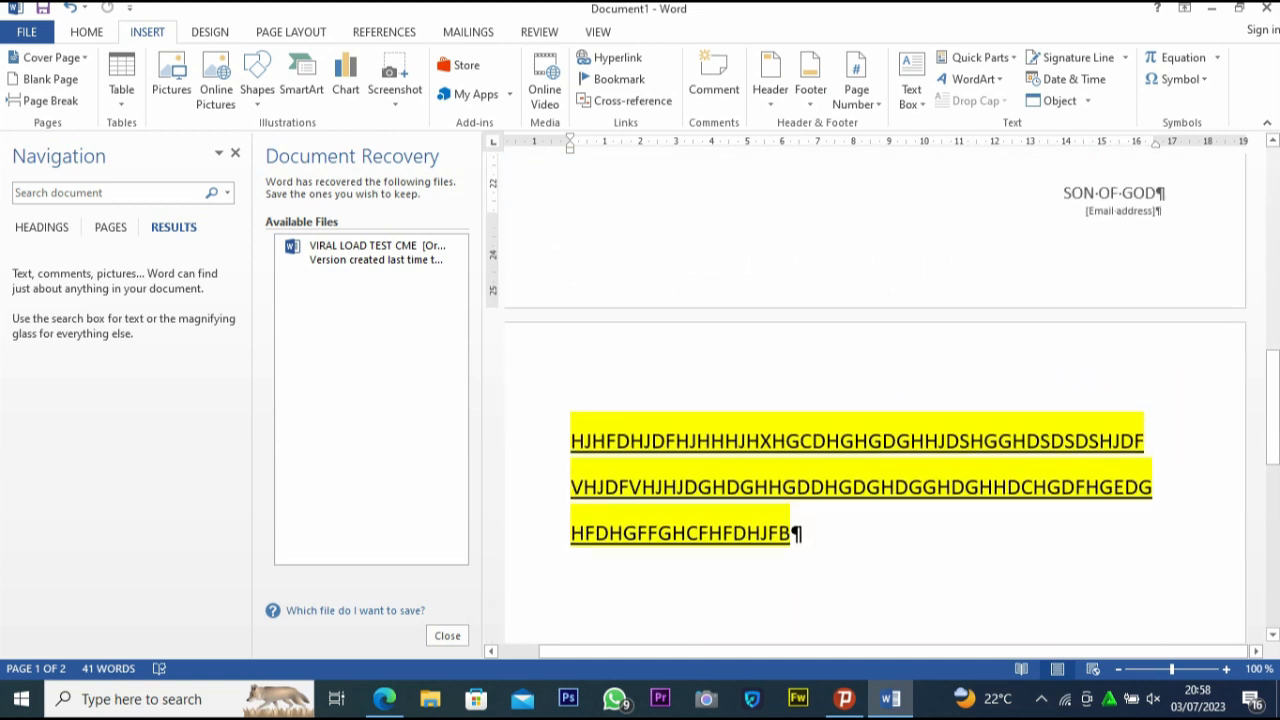
scroll(875, 400, "up", 3)
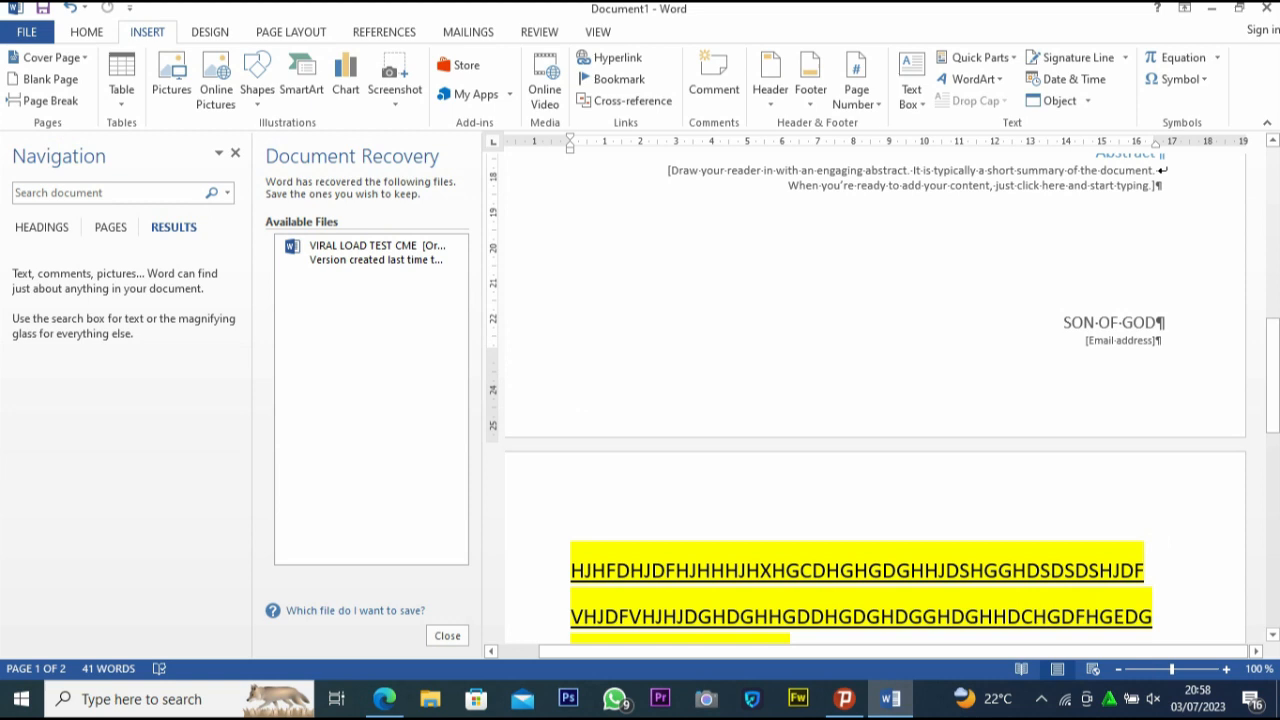
Insert a blank page after the highlighted sample text
scroll(875, 400, "down", 4)
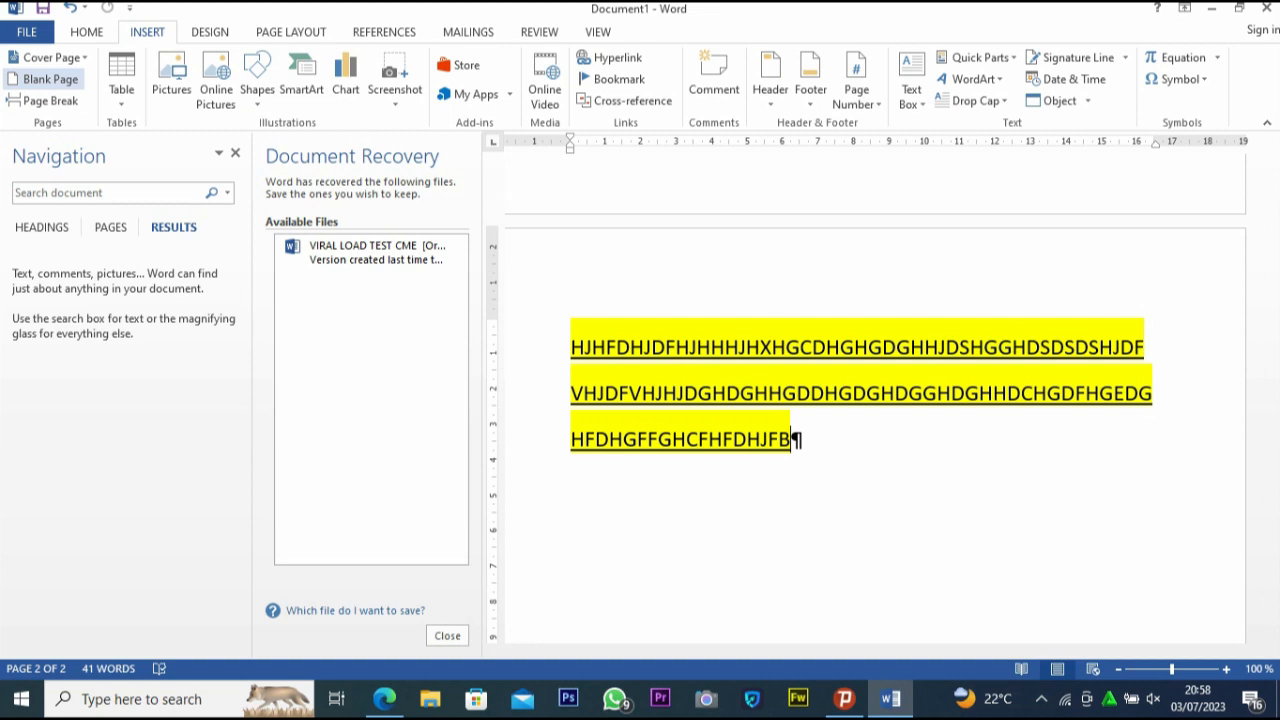
left_click(45, 79)
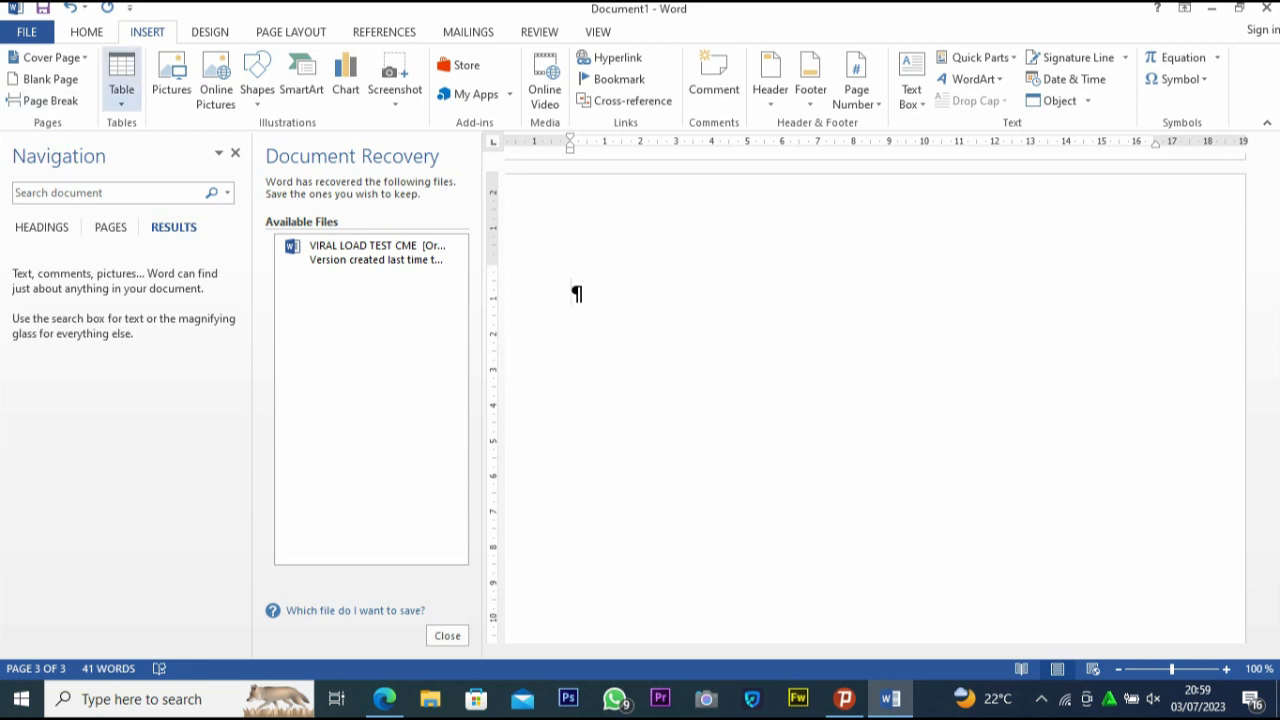
Insert a table of six columns and six rows on the blank page
left_click(121, 82)
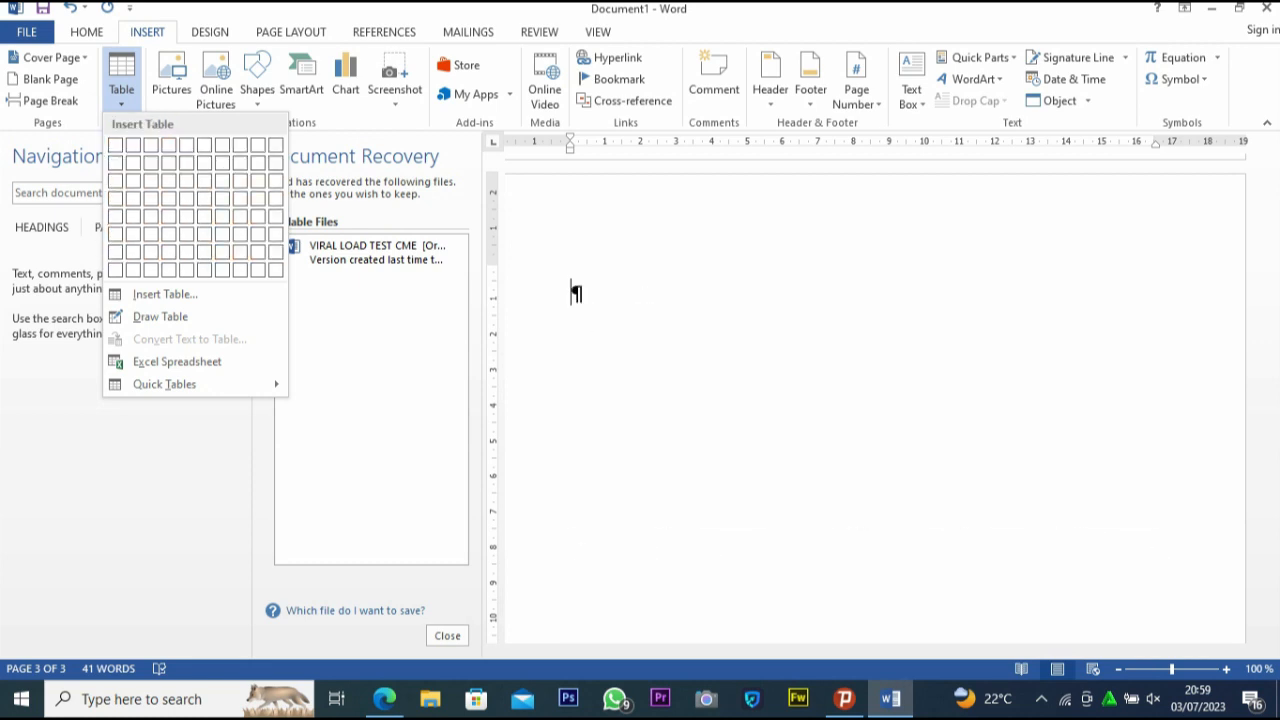
key("Escape")
left_click(121, 82)
left_click(205, 234)
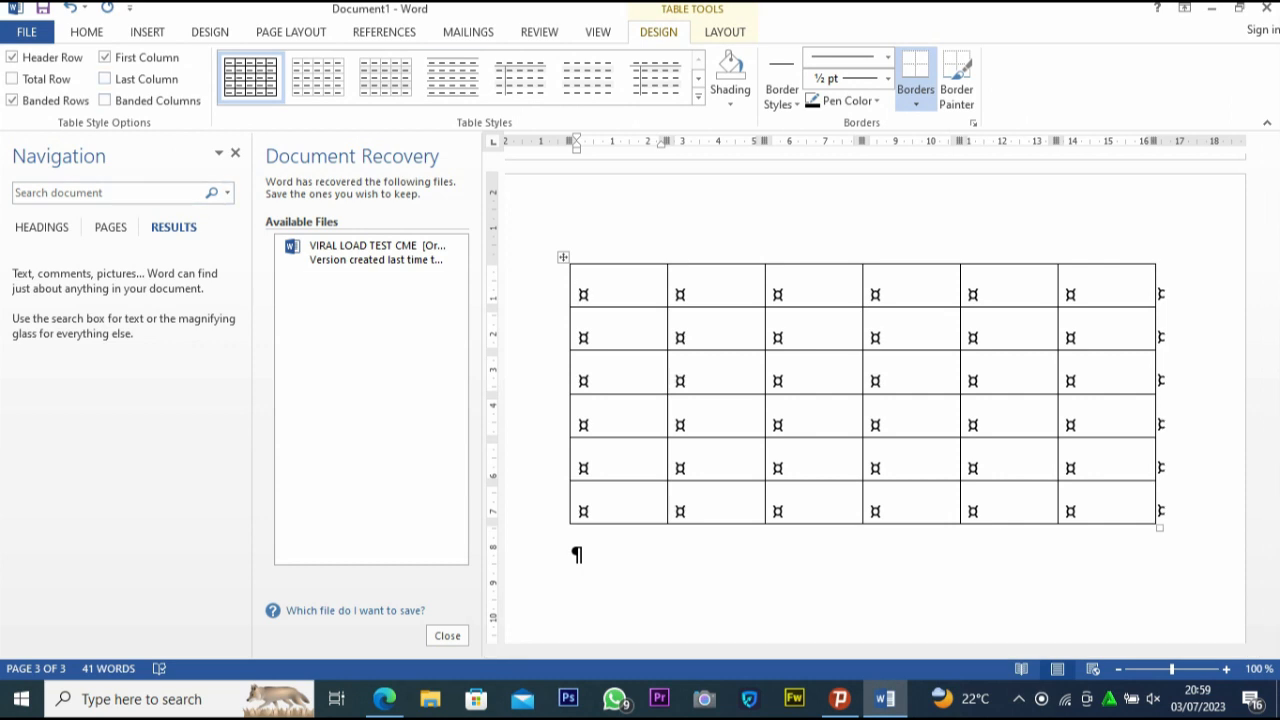
scroll(860, 400, "down", 2)
scroll(860, 400, "up", 3)
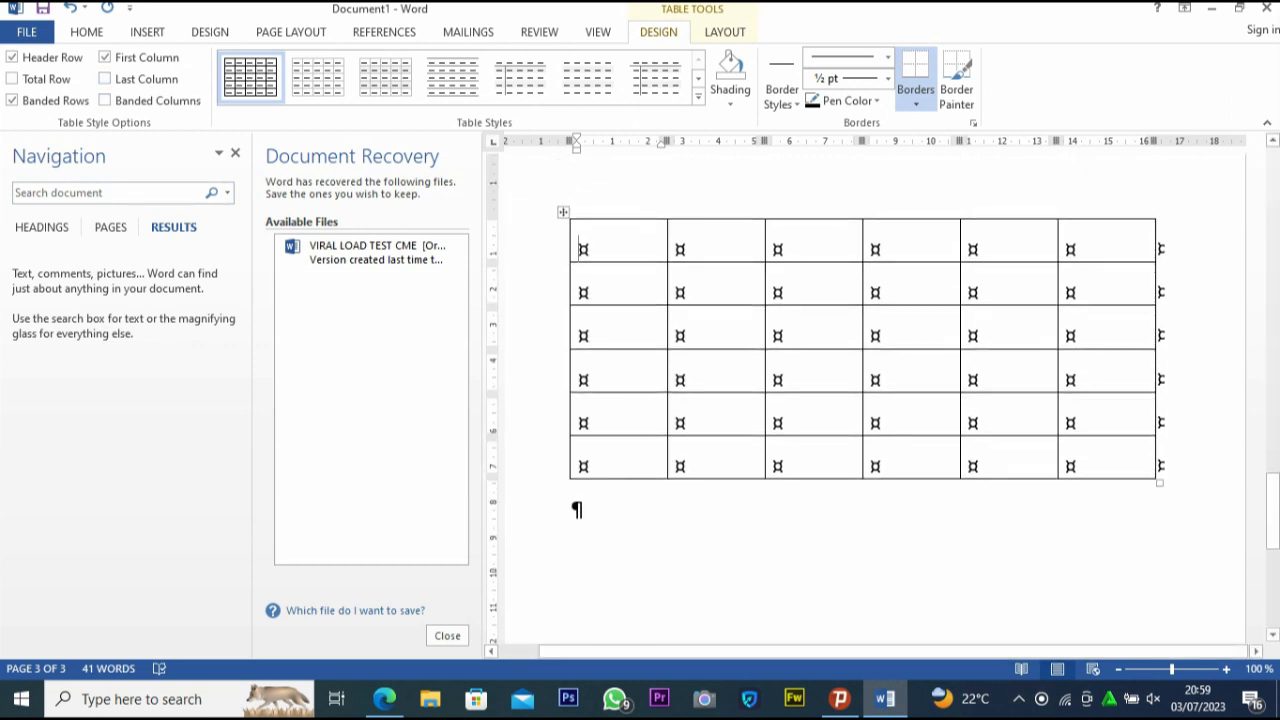
Place the cursor in several cells of the new table to look over its rows and columns
left_click(680, 290)
left_click(680, 379)
left_click(972, 465)
left_click(1070, 465)
left_click(1070, 292)
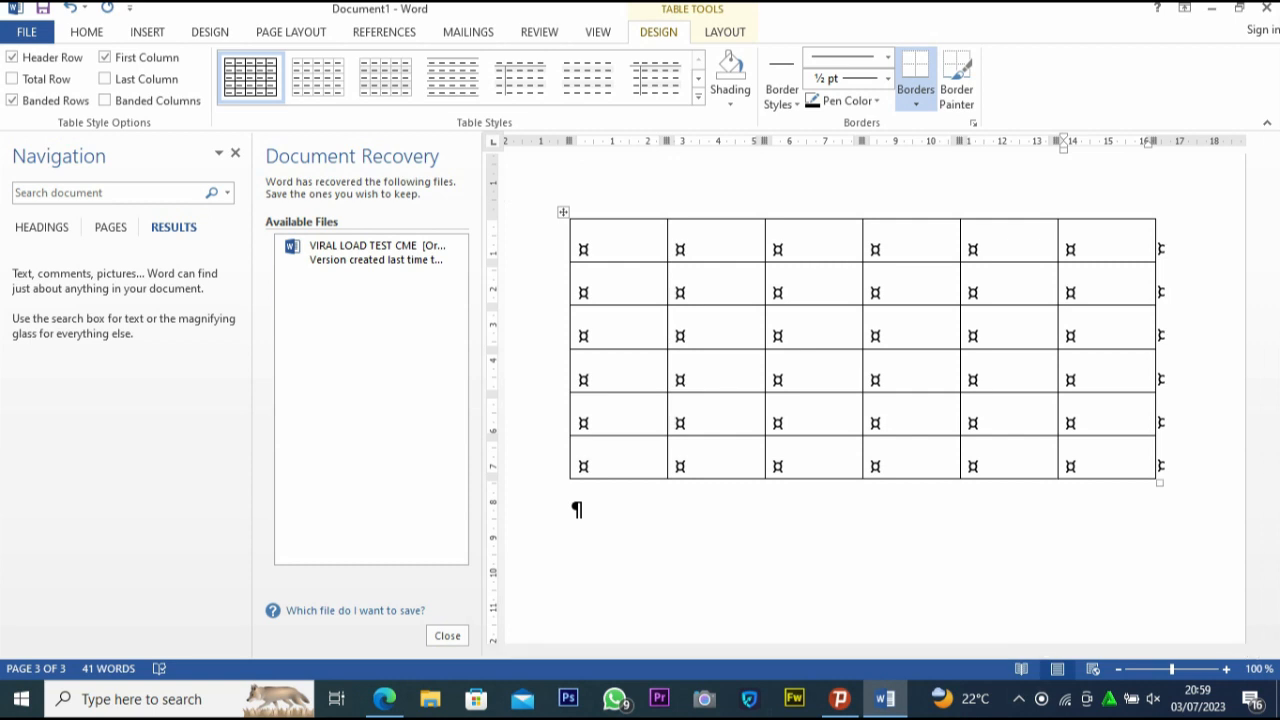
left_click(147, 32)
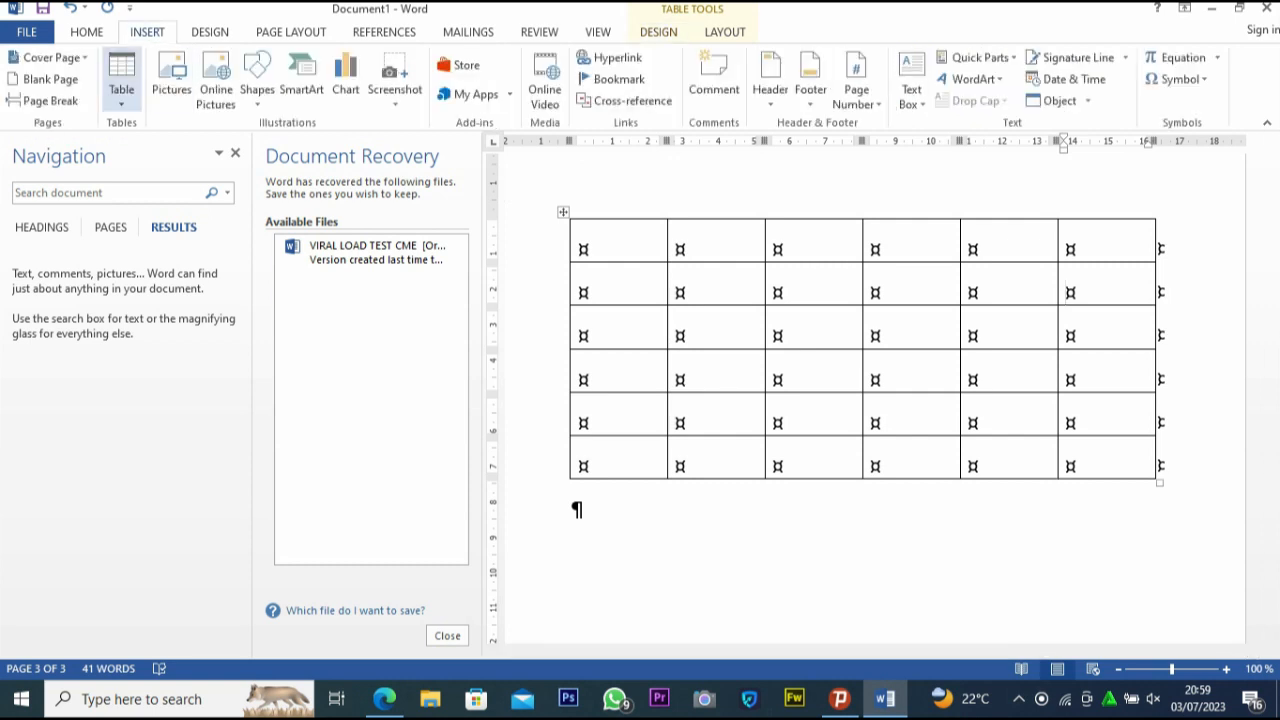
double_click(717, 376)
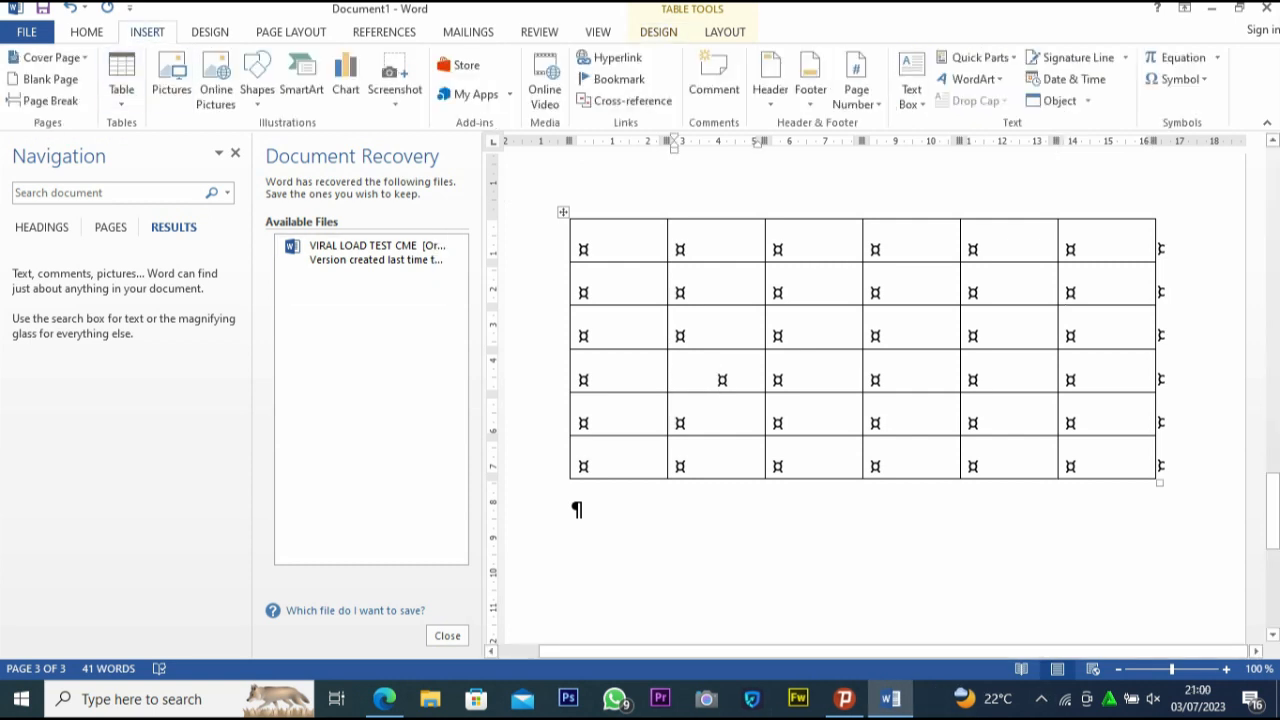
Insert the Twitter logo picture "download (1)" from the Pictures folder just below the table's right end
double_click(1160, 510)
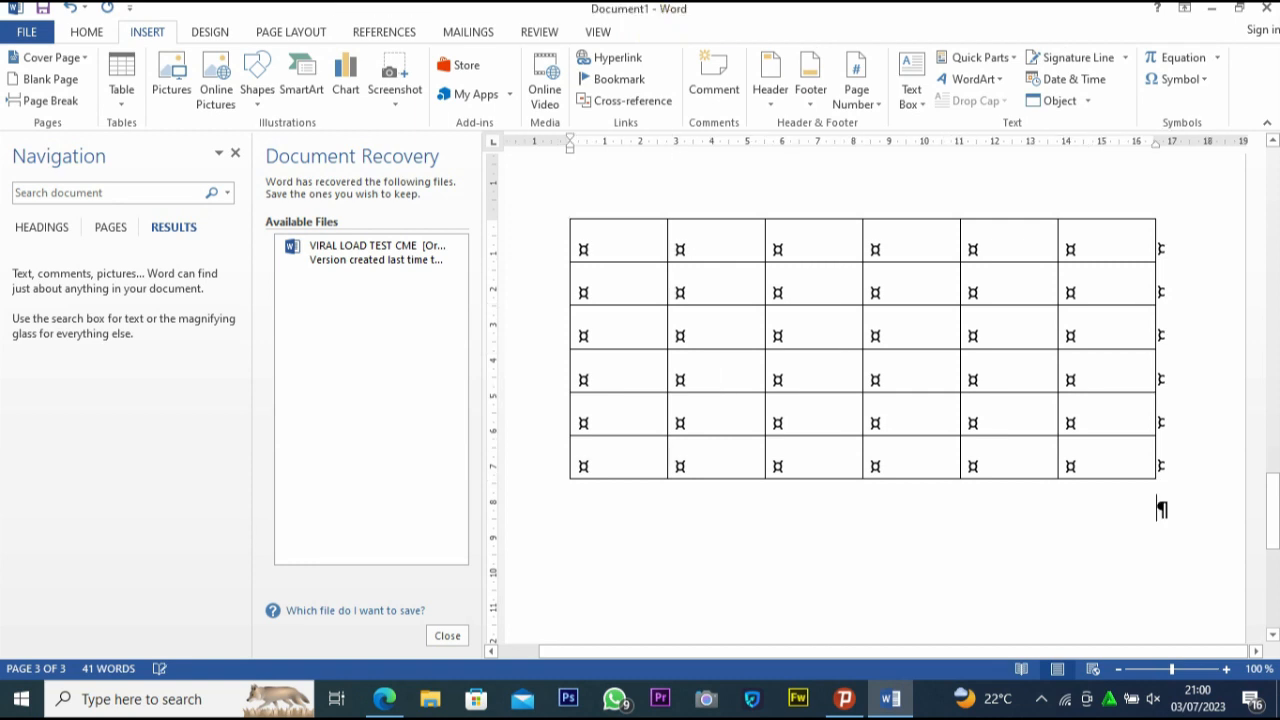
left_click(86, 32)
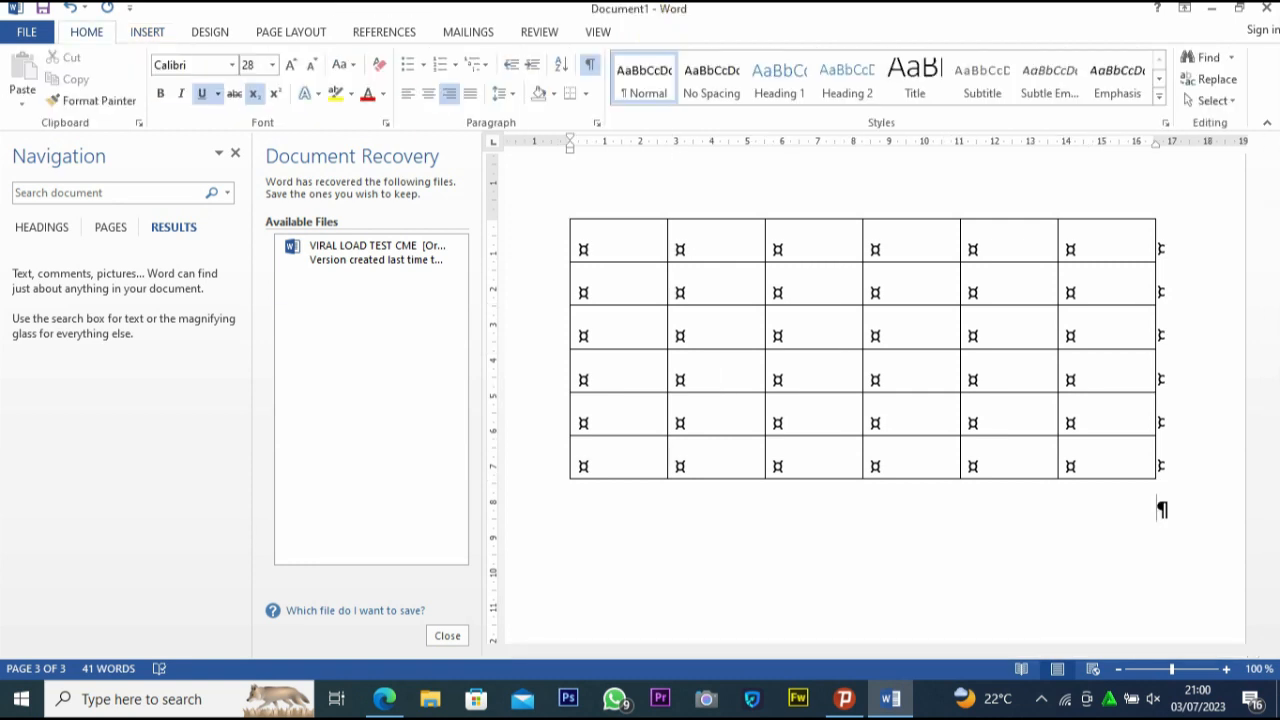
left_click(147, 32)
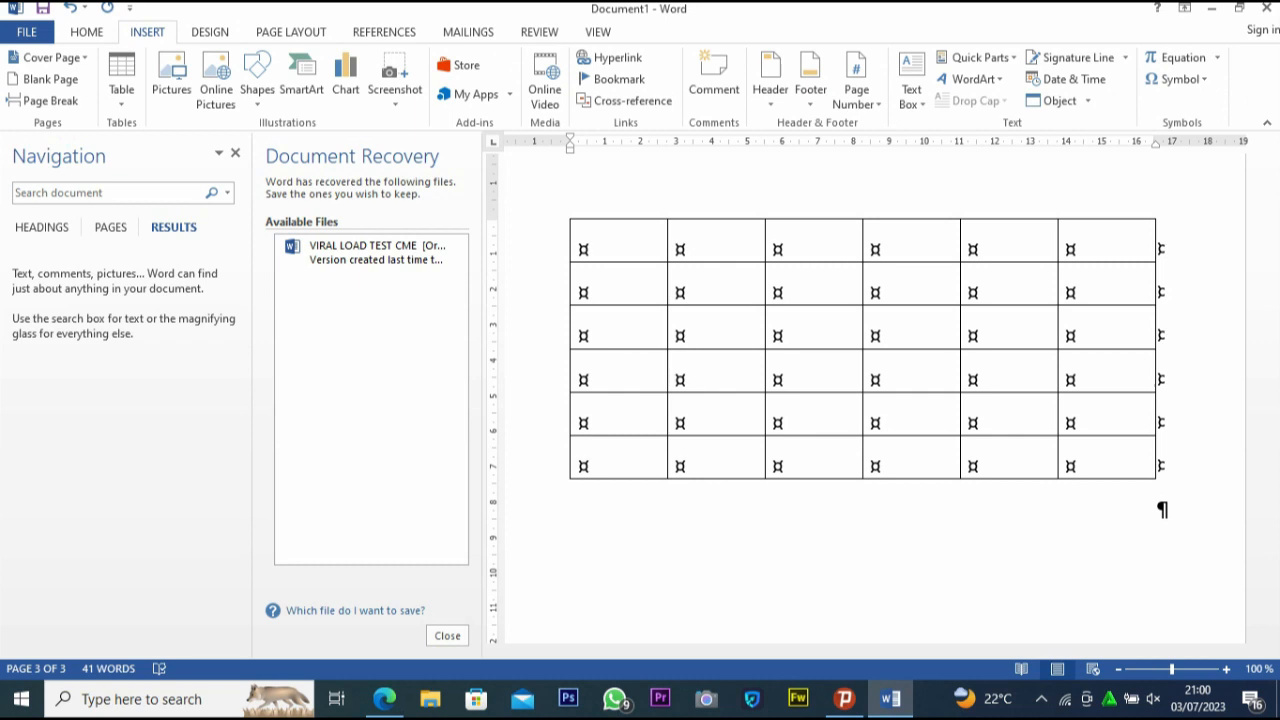
left_click(171, 80)
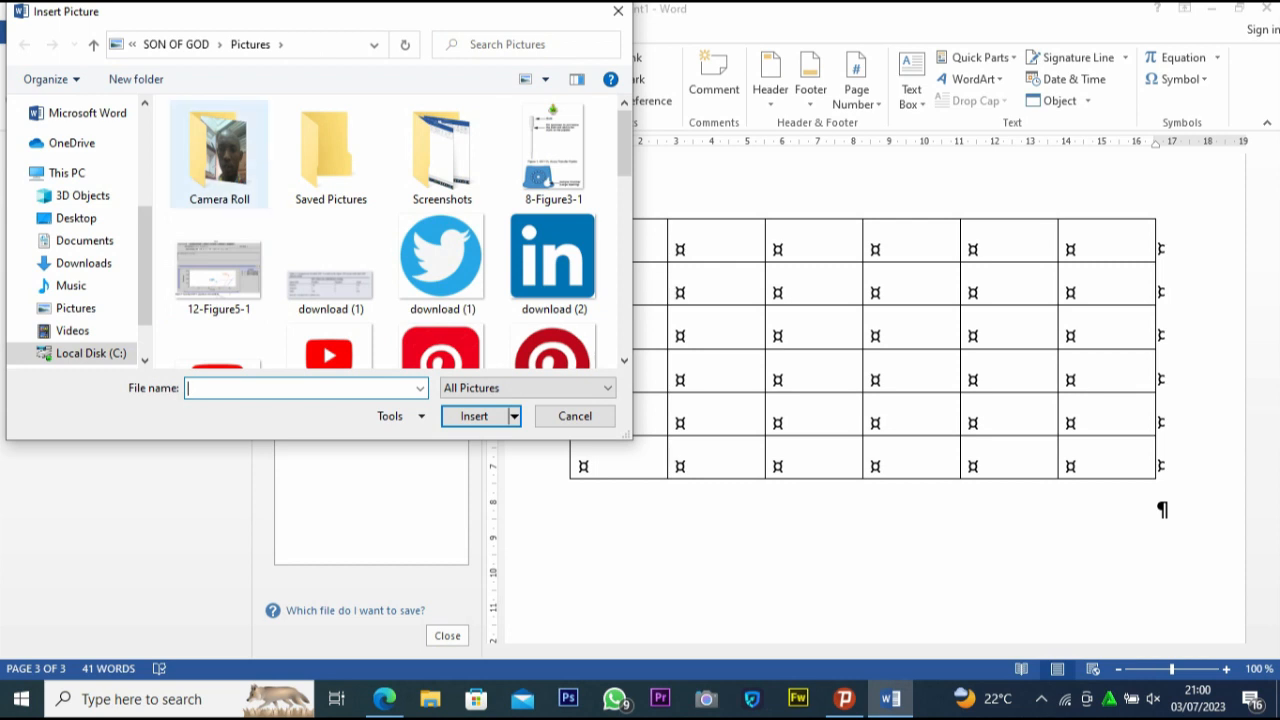
left_click(442, 264)
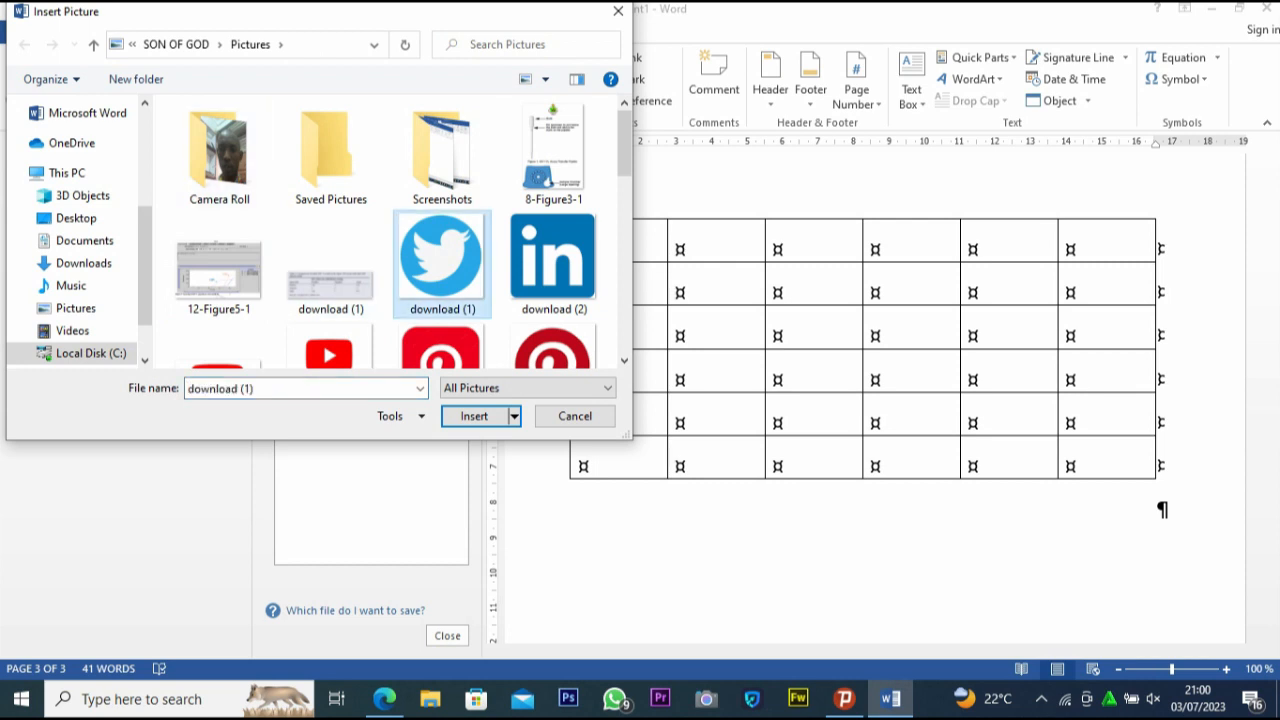
key("Return")
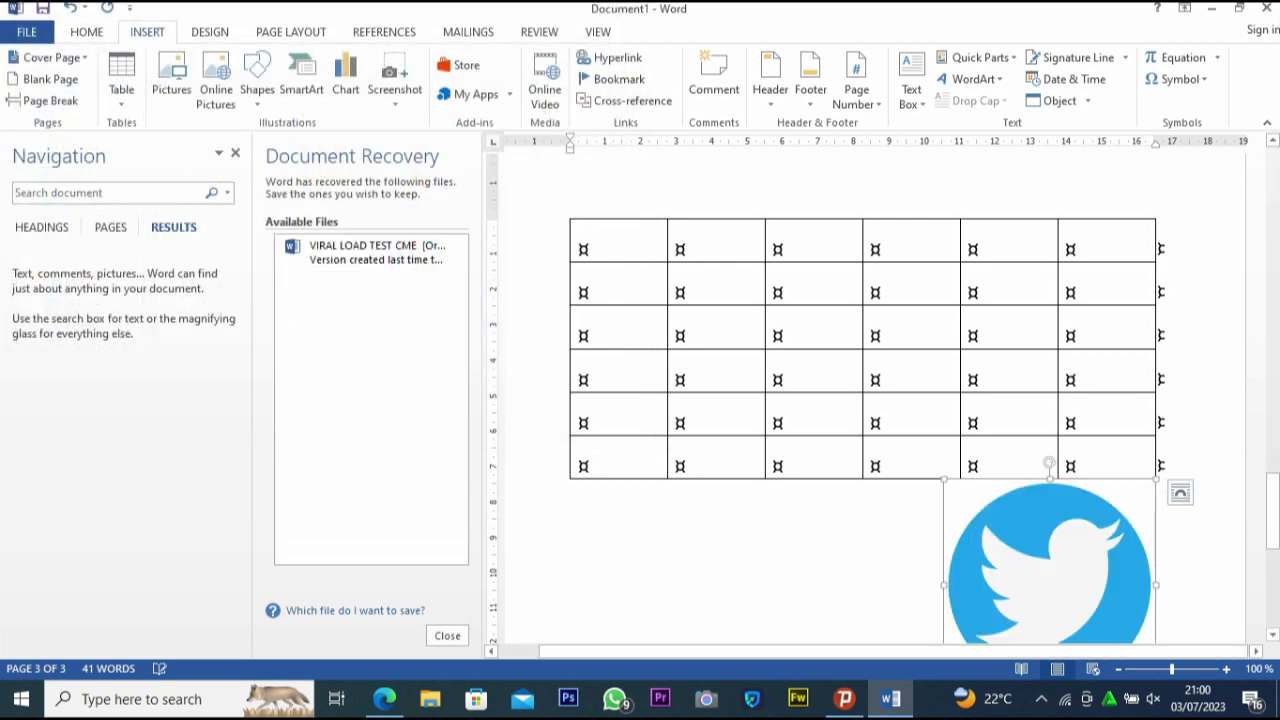
Reposition the Twitter logo as a floating picture below the table, near the middle of the page
key("F2")
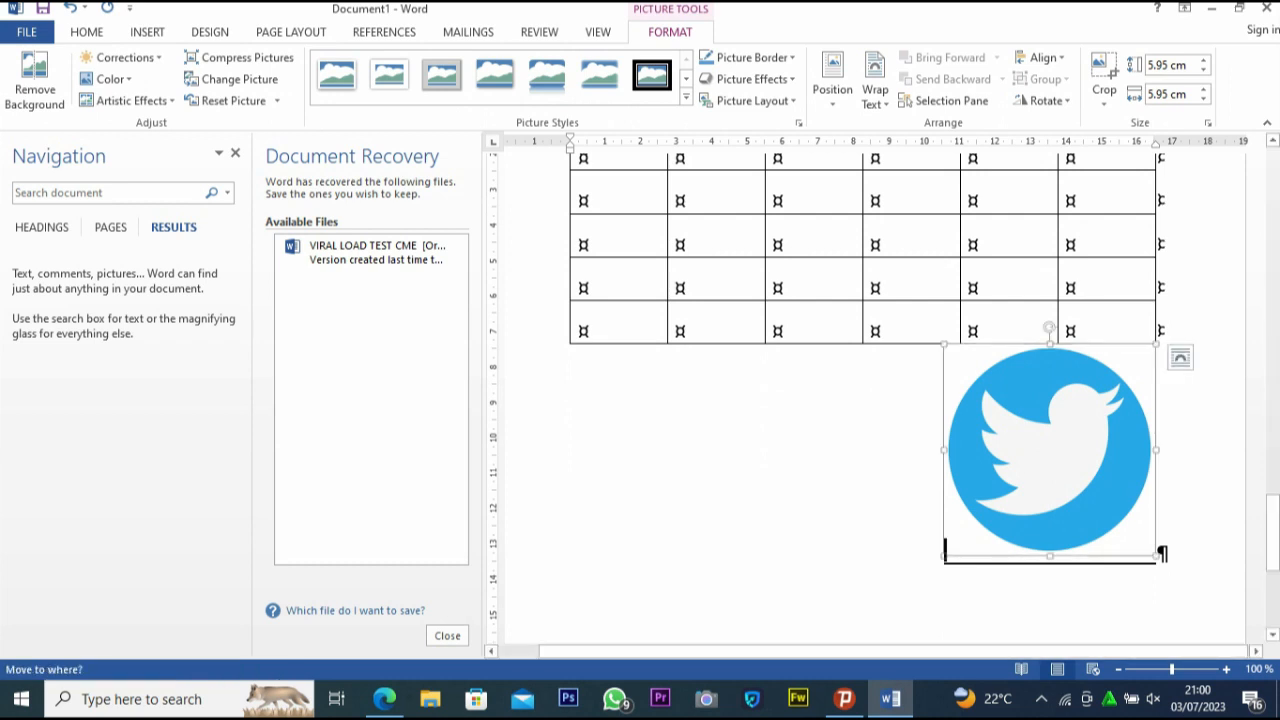
left_click(573, 371)
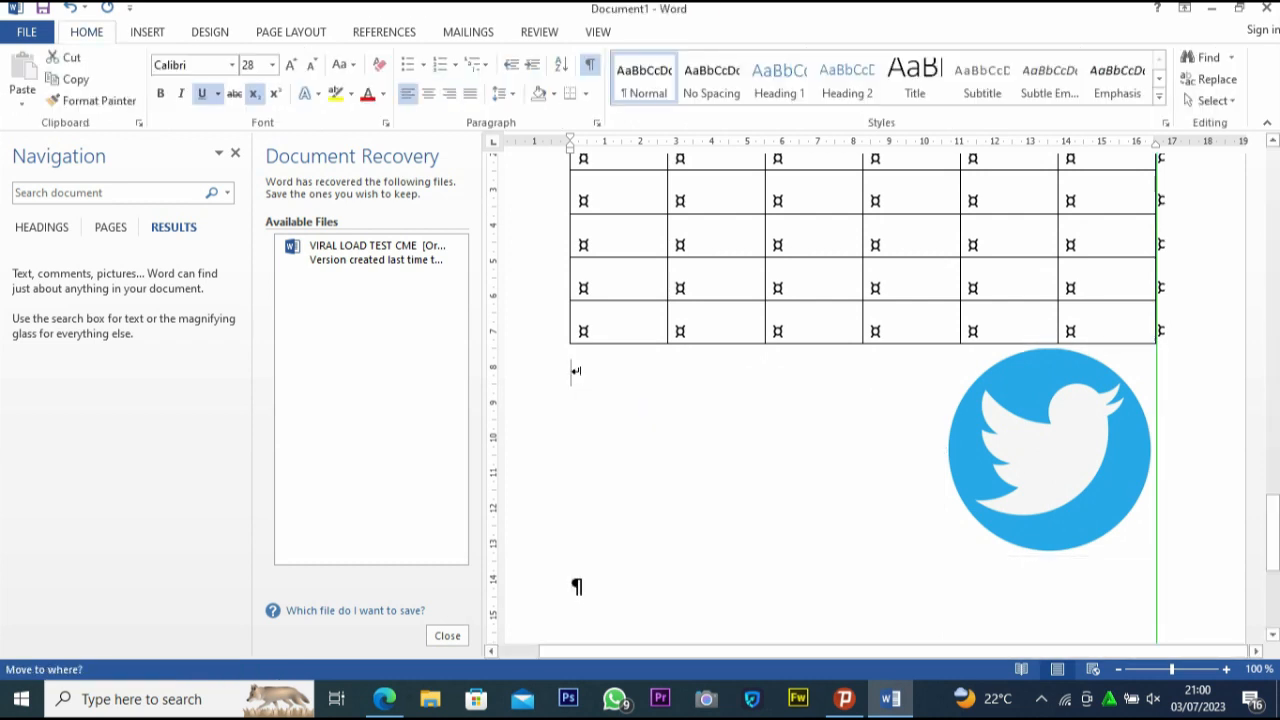
key("Return")
key("ctrl+z")
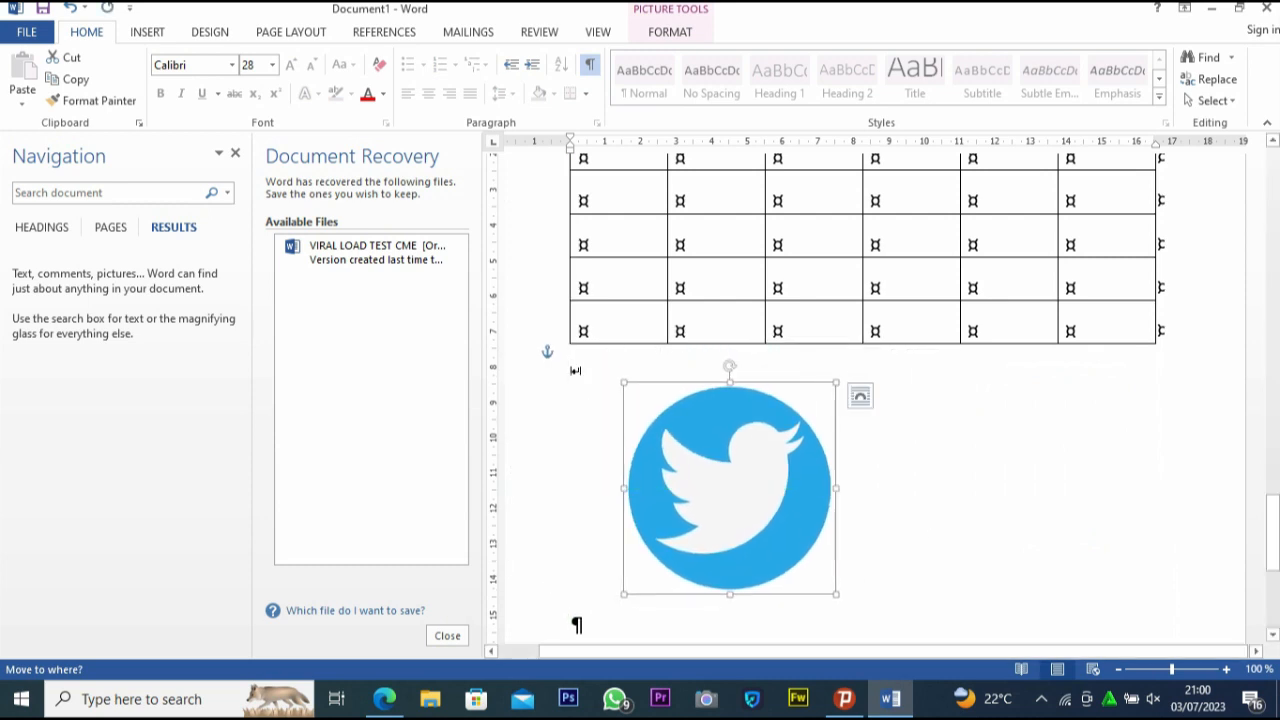
key("ctrl+z")
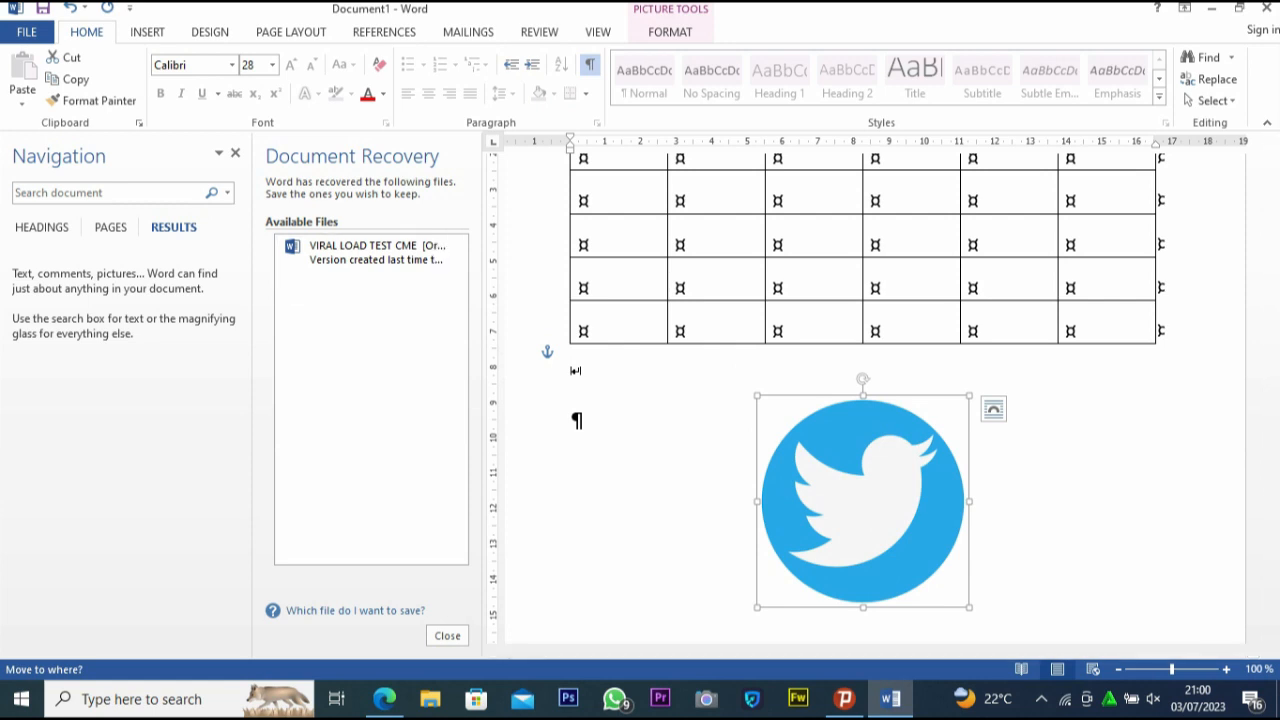
Draw a circle about 4 cm across beside the Twitter logo, on its left, using the Oval shape
left_click(147, 31)
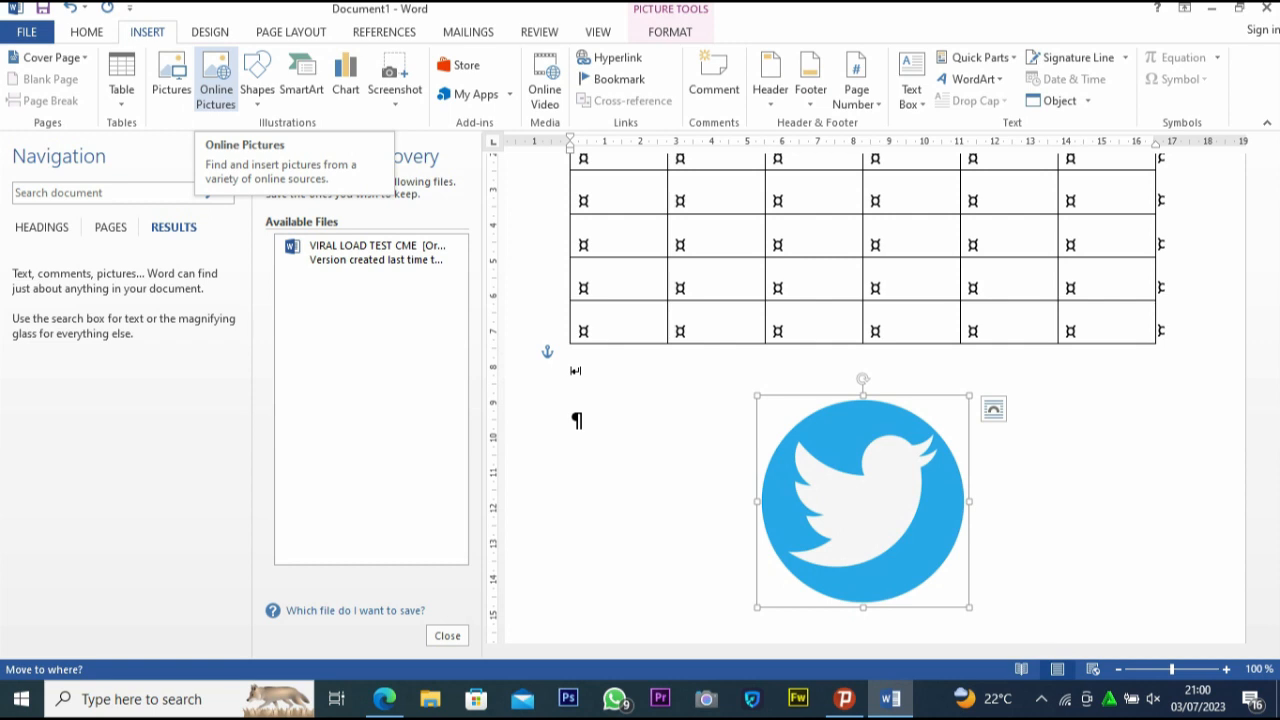
left_click(257, 90)
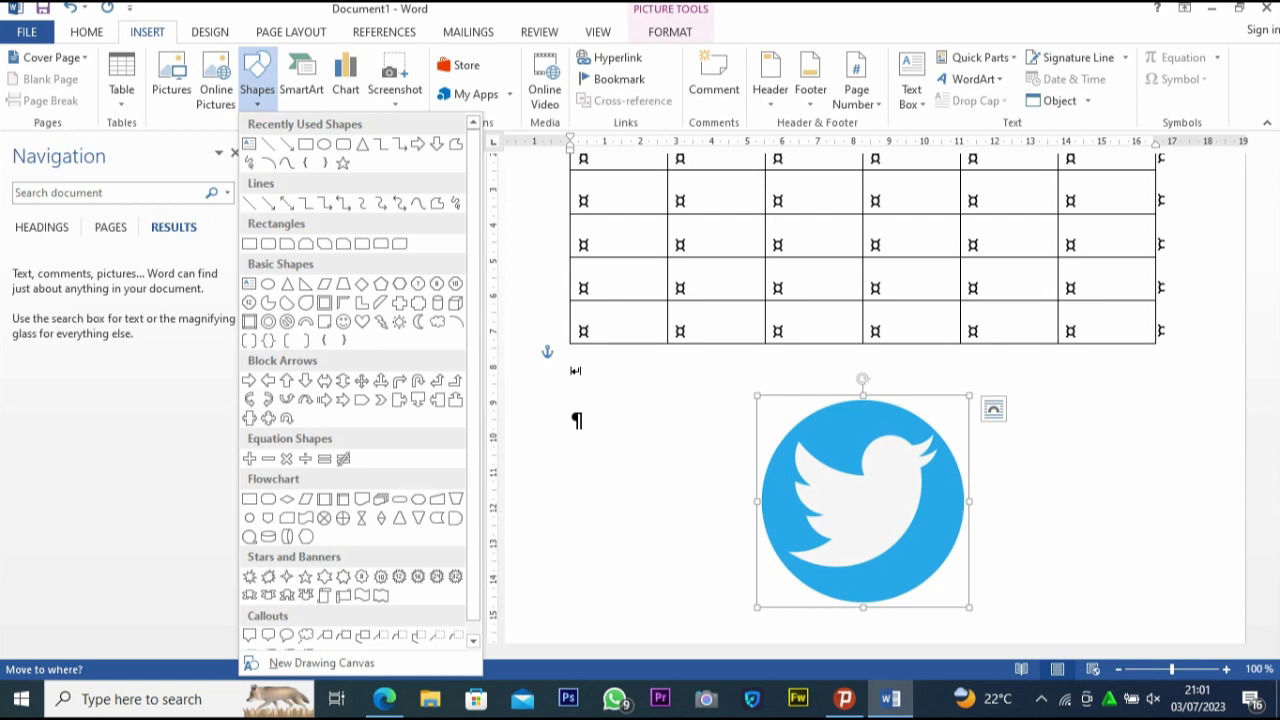
left_click(324, 144)
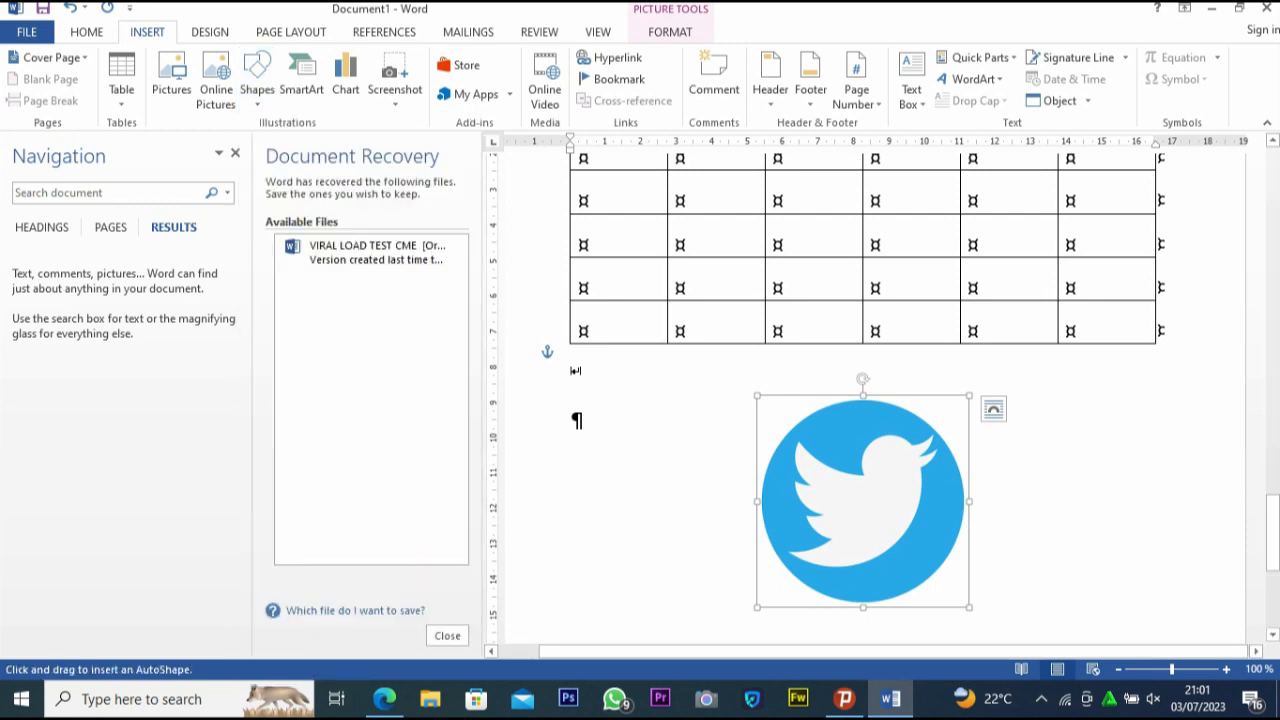
mouse_move(590, 499)
left_mouse_down()
mouse_move(754, 557)
mouse_move(733, 613)
left_mouse_up()
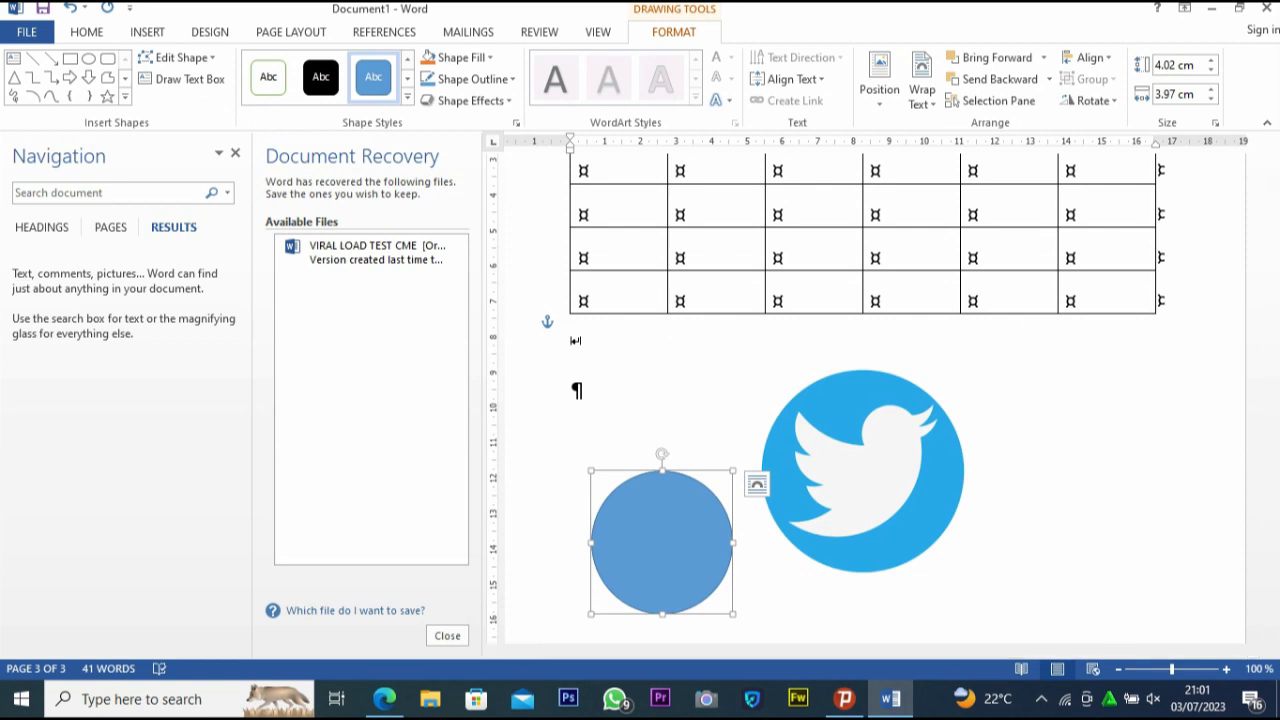
Apply the white-filled shape style with a black outline to the circle and view its outline colour options
left_click(407, 97)
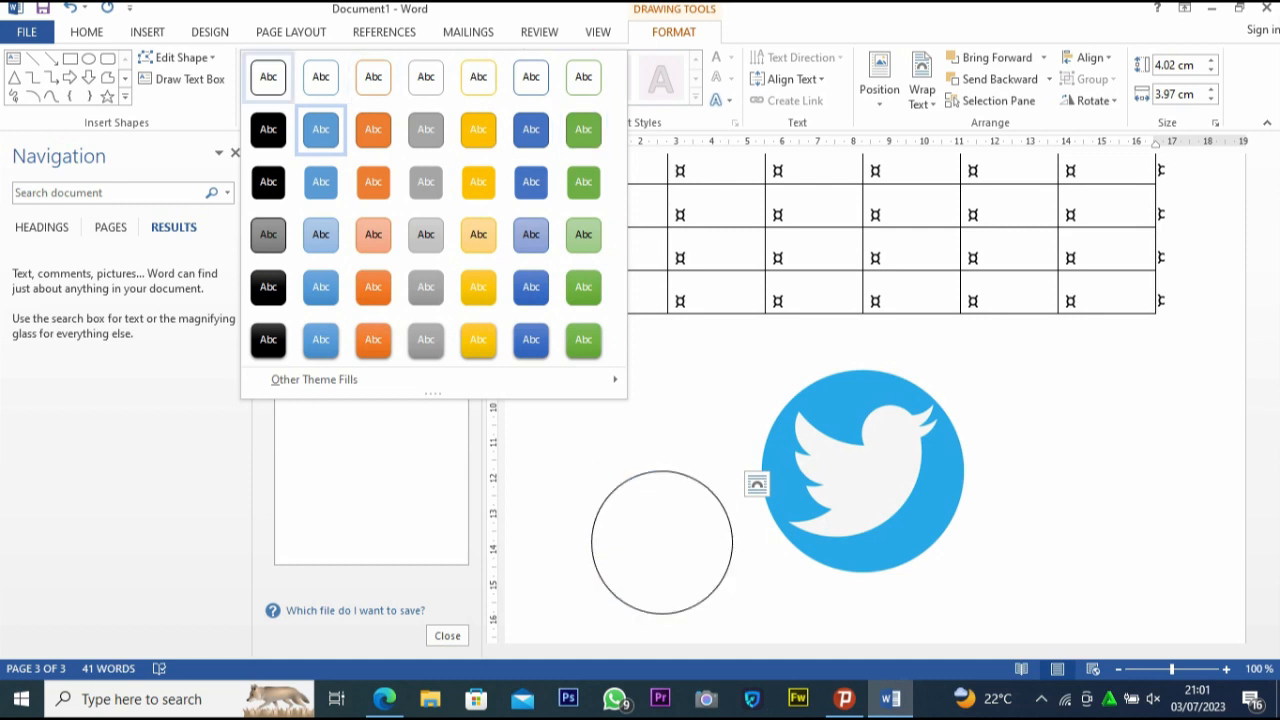
left_click(268, 77)
left_click(650, 415)
left_click(662, 542)
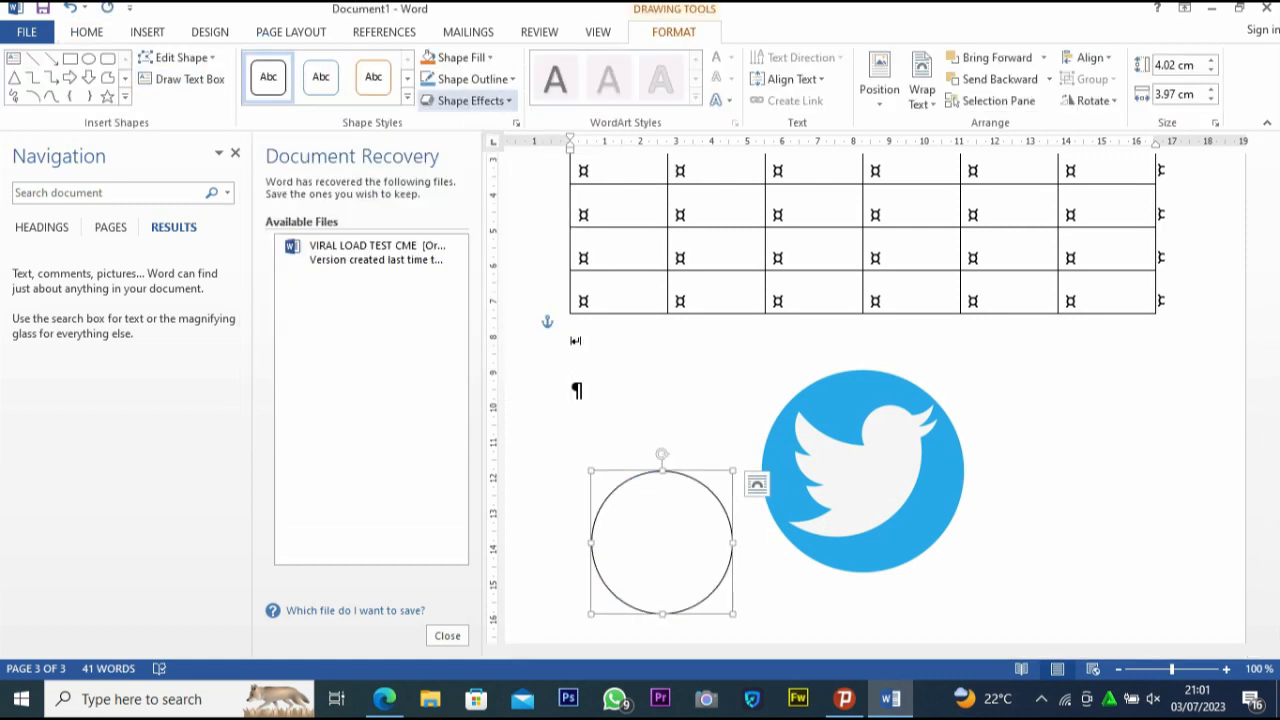
left_click(472, 79)
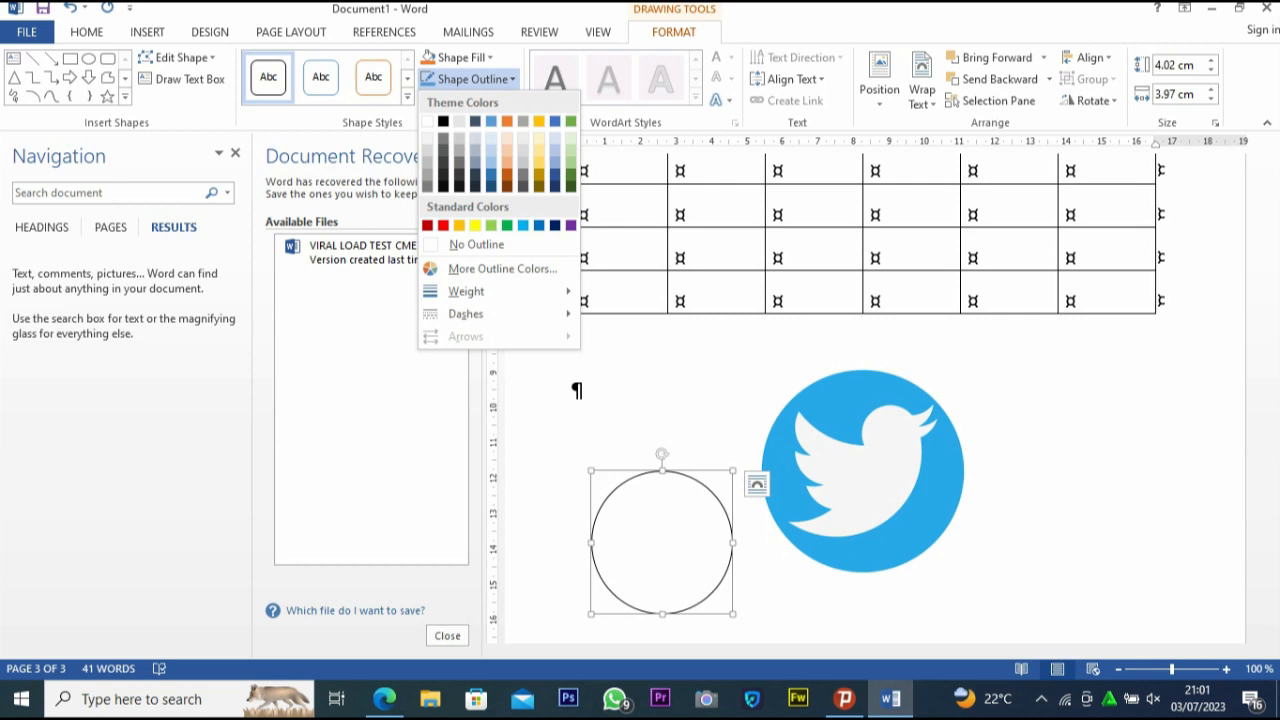
left_click(443, 151)
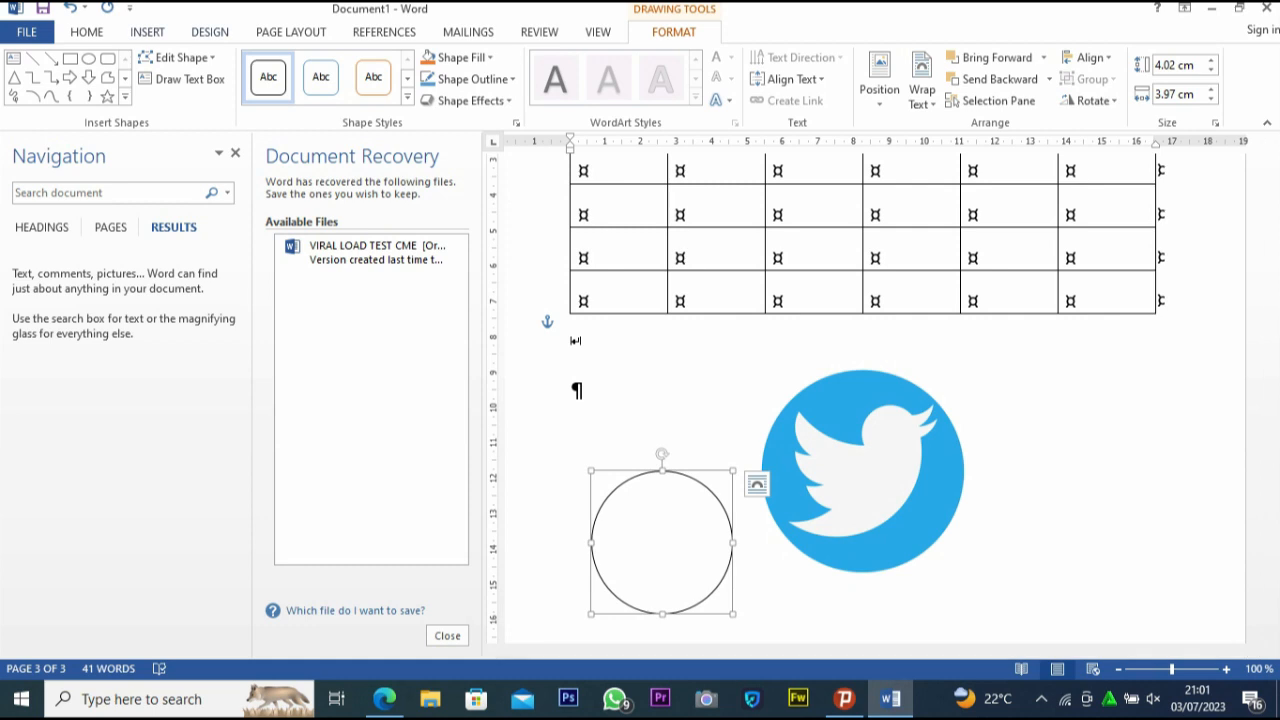
Compare the column chart types and insert a 3-D Stacked Column chart
left_click(147, 32)
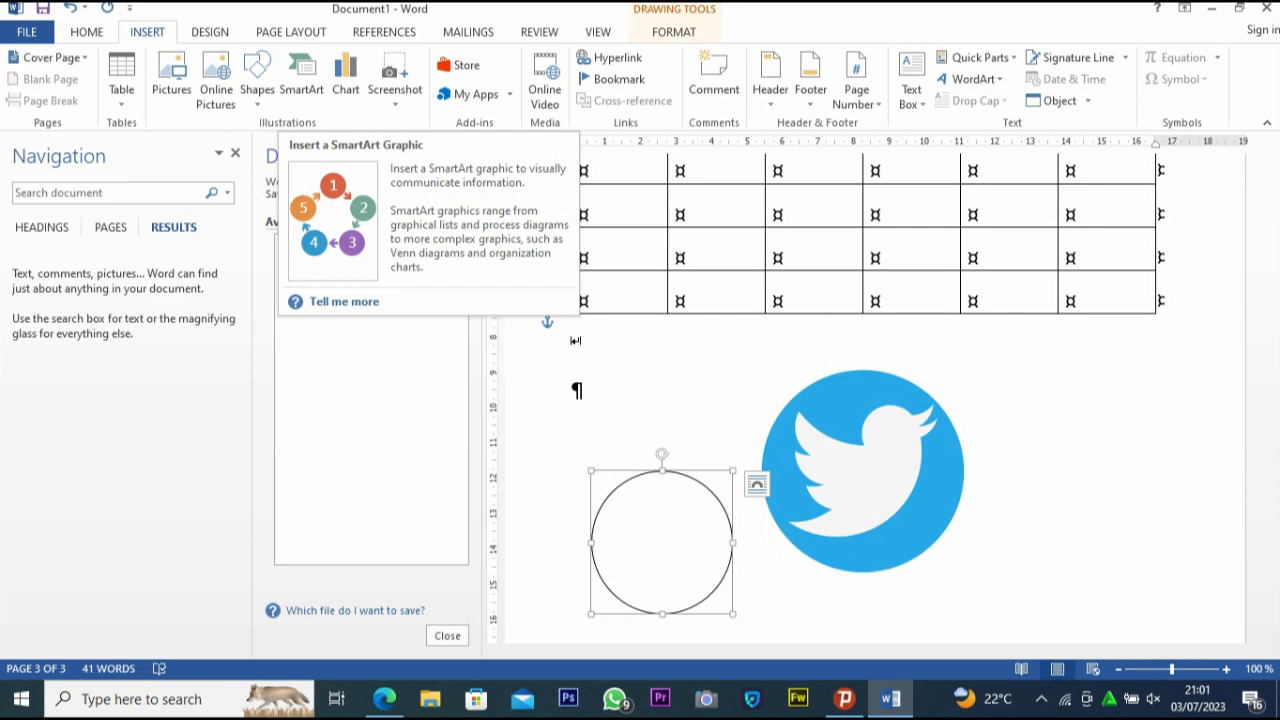
left_click(345, 85)
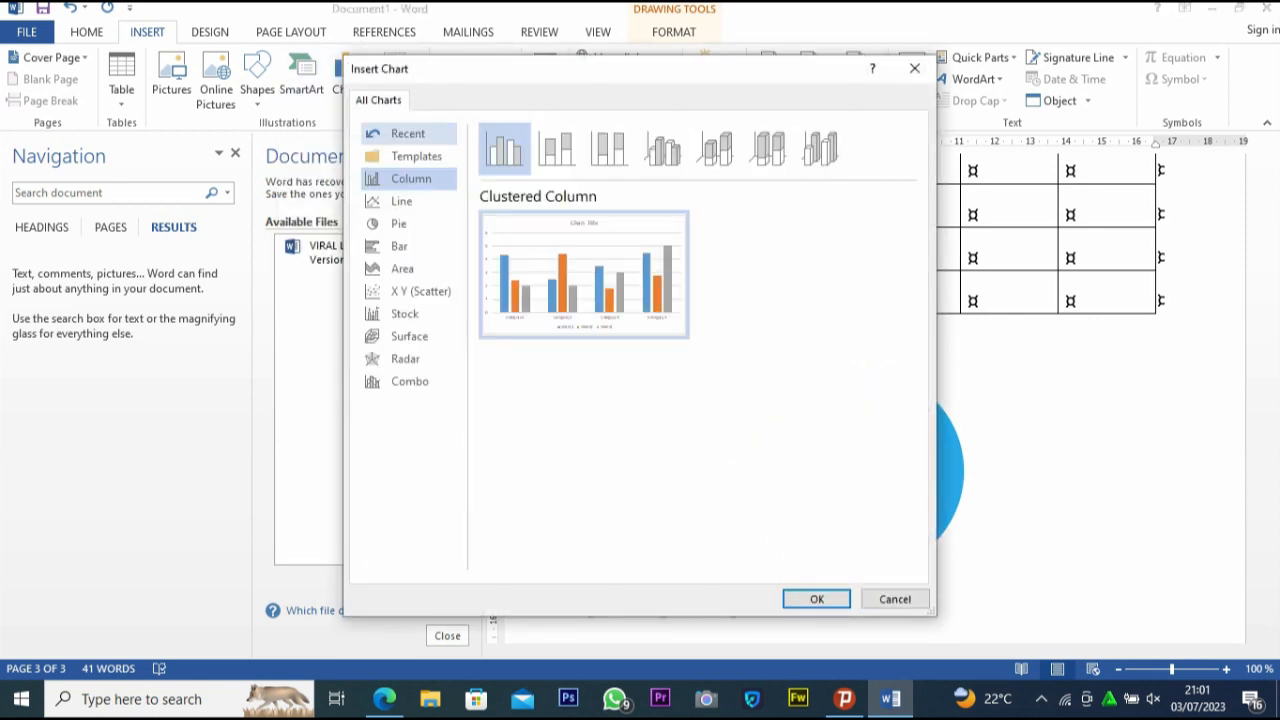
left_click(557, 149)
left_click(609, 149)
left_click(715, 149)
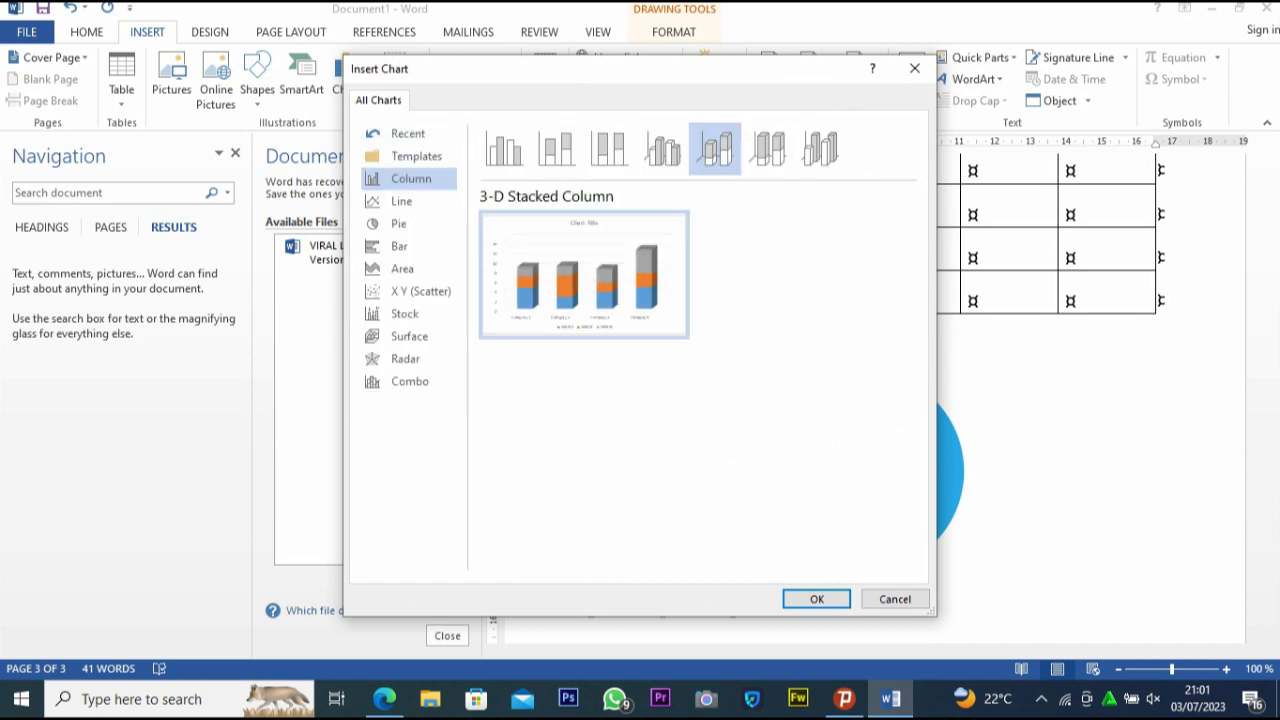
mouse_move(584, 275)
left_click(816, 599)
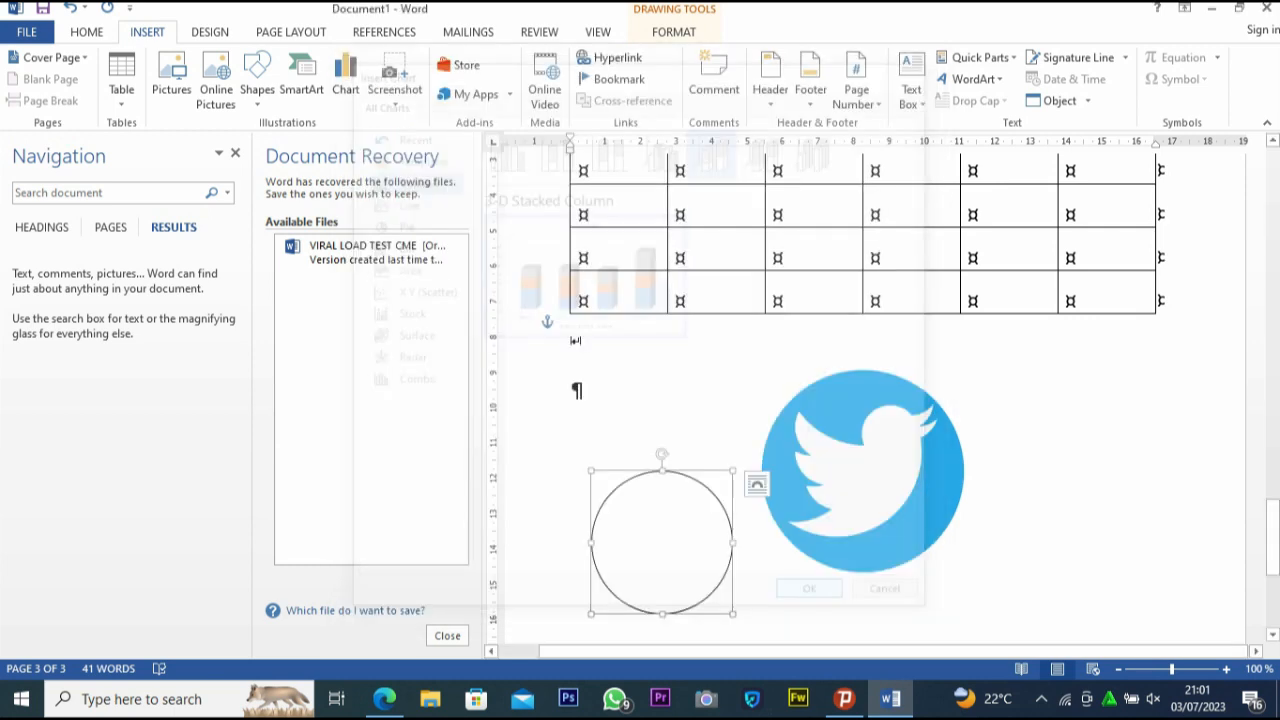